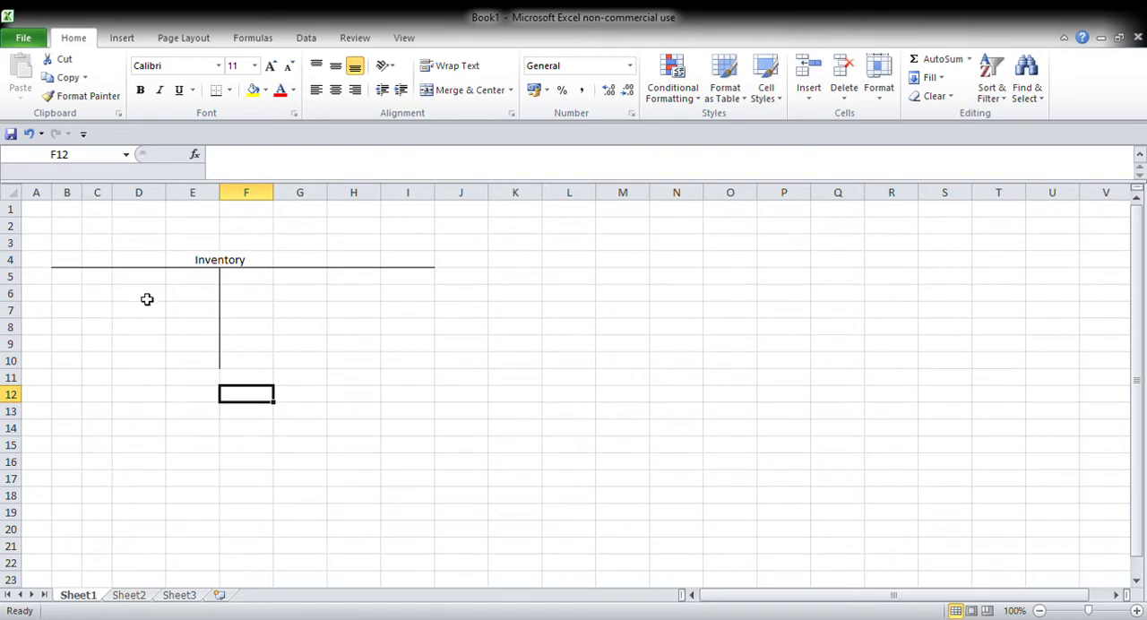
Step: Widen columns B and C, and enter "Total purchases during the year : $20000" in B1
{"action": "left_click_drag", "start_coordinate": [88, 196], "coordinate": [171, 205]}
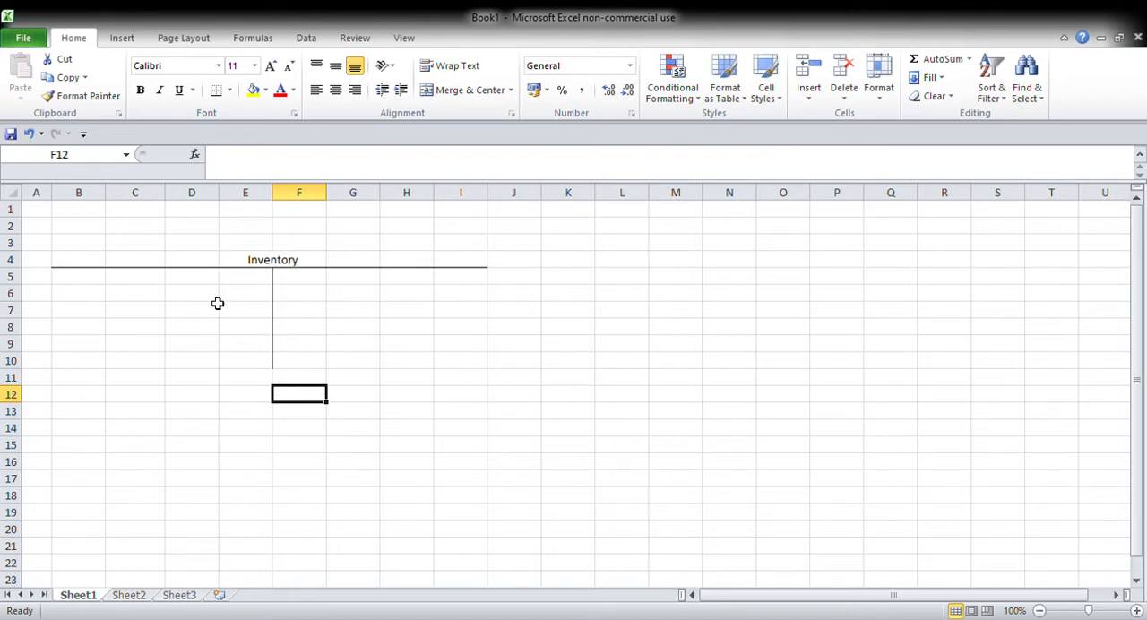
{"action": "left_click", "coordinate": [94, 218]}
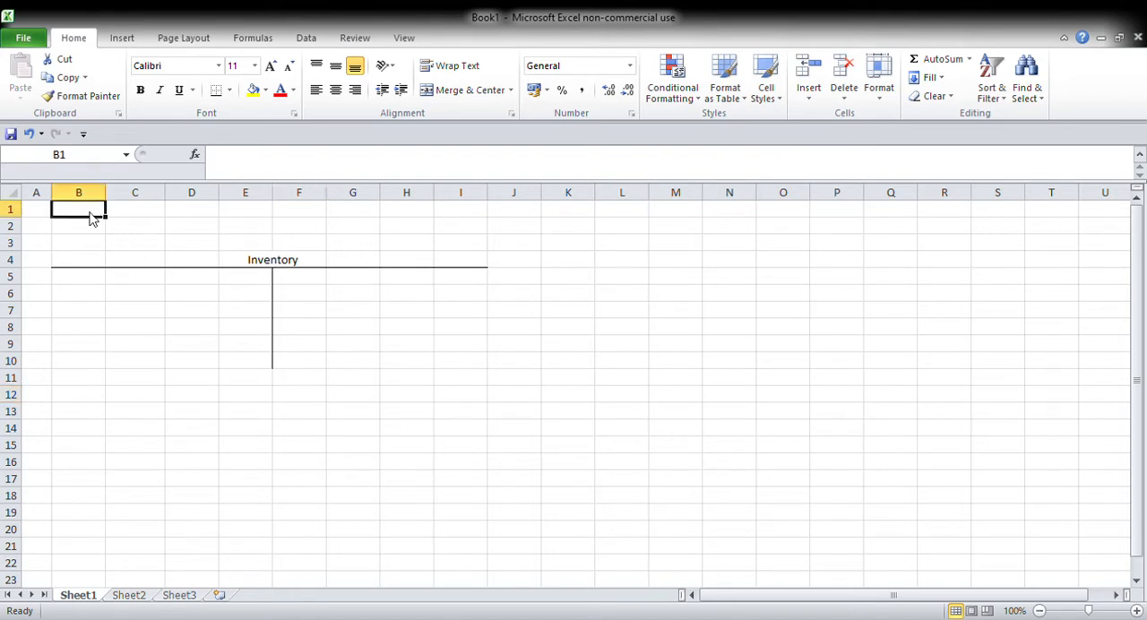
{"action": "type", "text": "Total purc"}
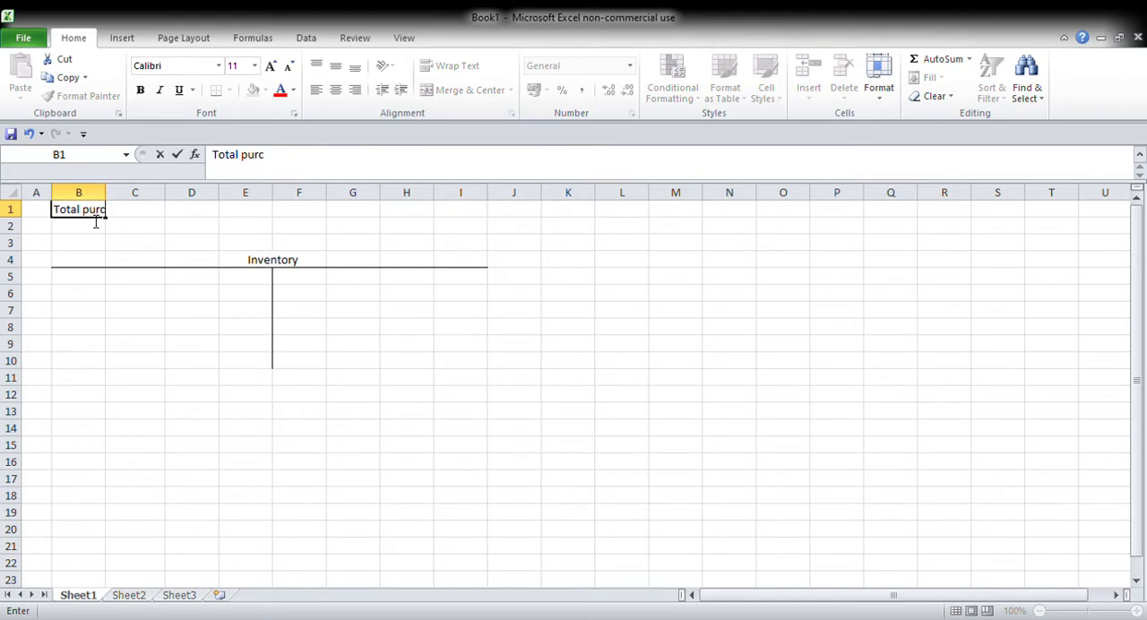
{"action": "type", "text": "hases during the yar"}
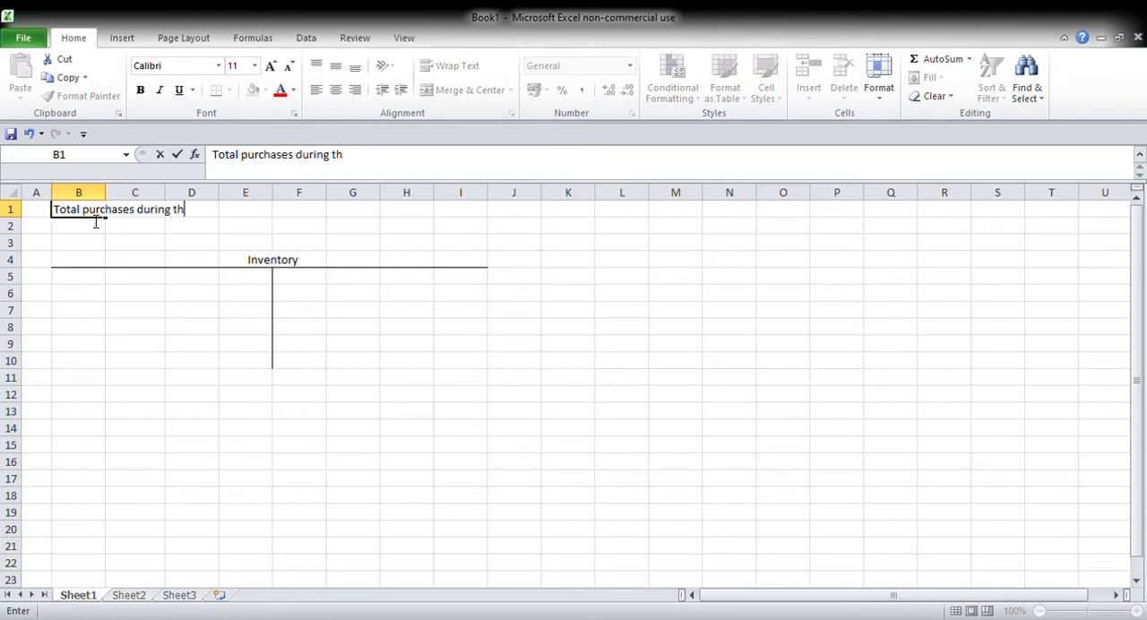
{"action": "key", "text": "BackSpace"}
{"action": "key", "text": "BackSpace"}
{"action": "type", "text": "ear : $20000"}
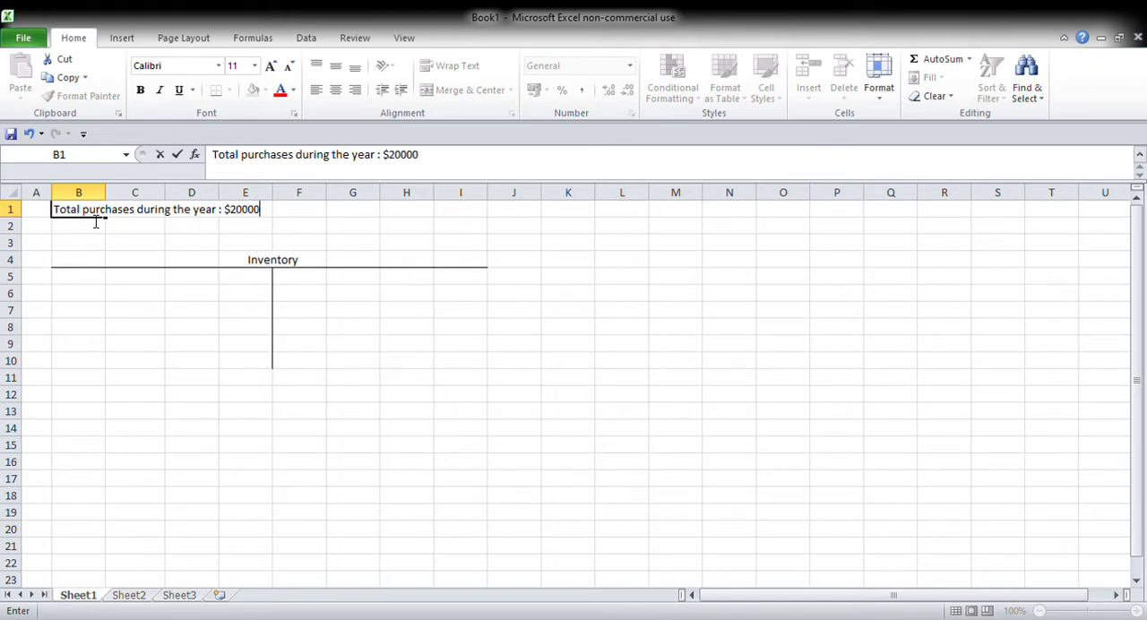
{"action": "key", "text": "Return"}
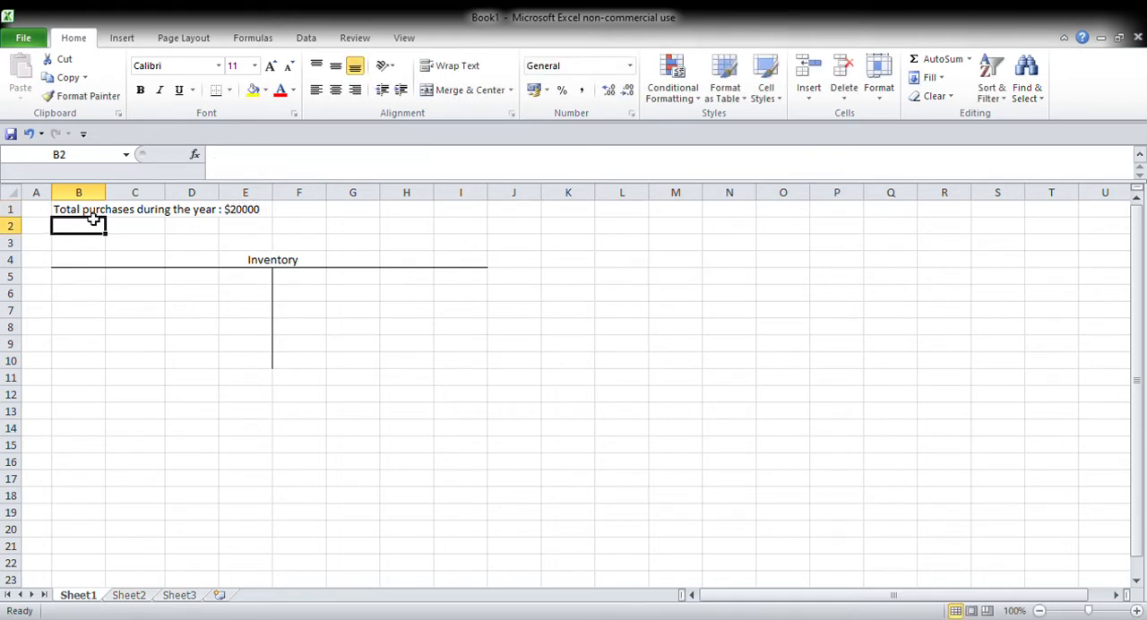
Step: Enter "As at end of the year, 31 December 2017, closing inventory of $4,500" in B2
{"action": "type", "text": "As at end of the year"}
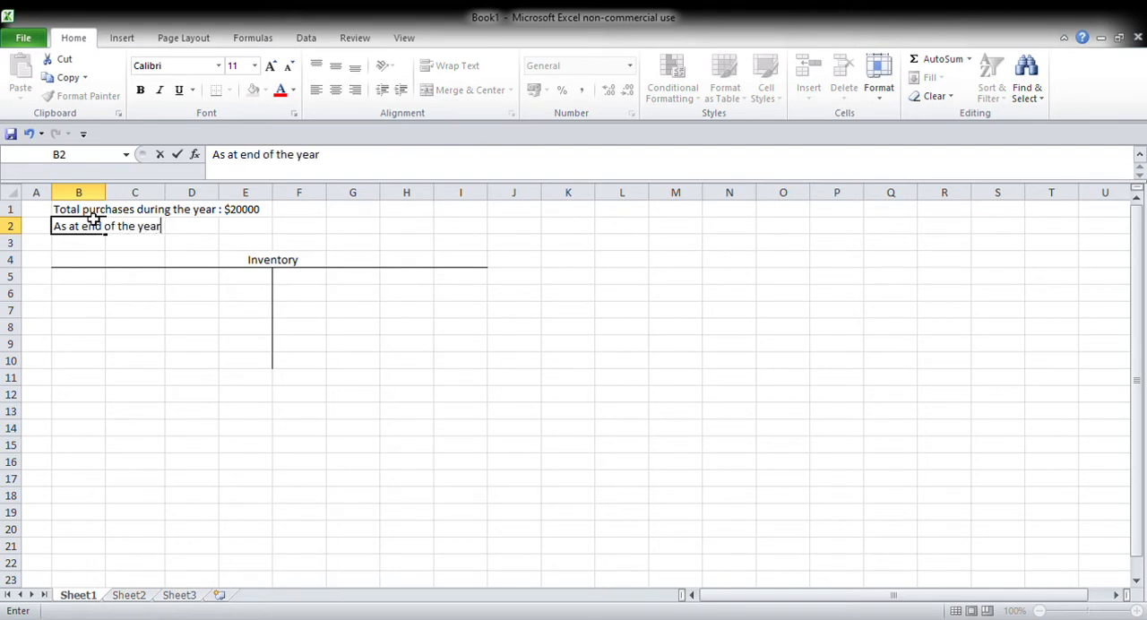
{"action": "type", "text": ", 31 December 2019"}
{"action": "key", "text": "BackSpace"}
{"action": "type", "text": "7, "}
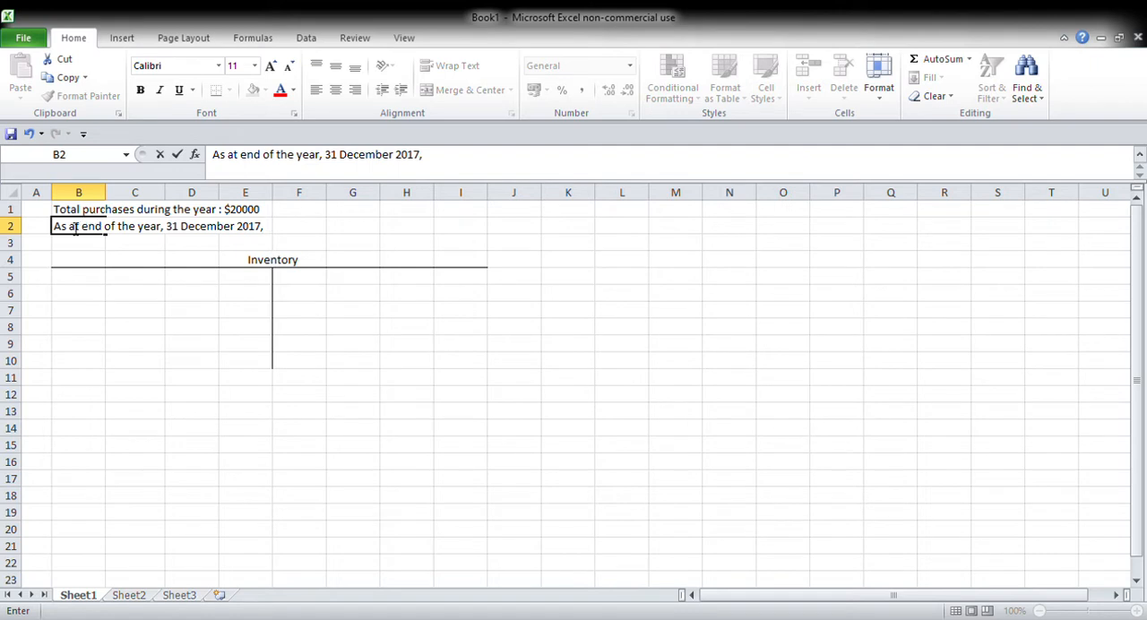
{"action": "type", "text": "Clos"}
{"action": "key", "text": "BackSpace"}
{"action": "key", "text": "BackSpace"}
{"action": "key", "text": "BackSpace"}
{"action": "key", "text": "BackSpace"}
{"action": "type", "text": "closing inventory "}
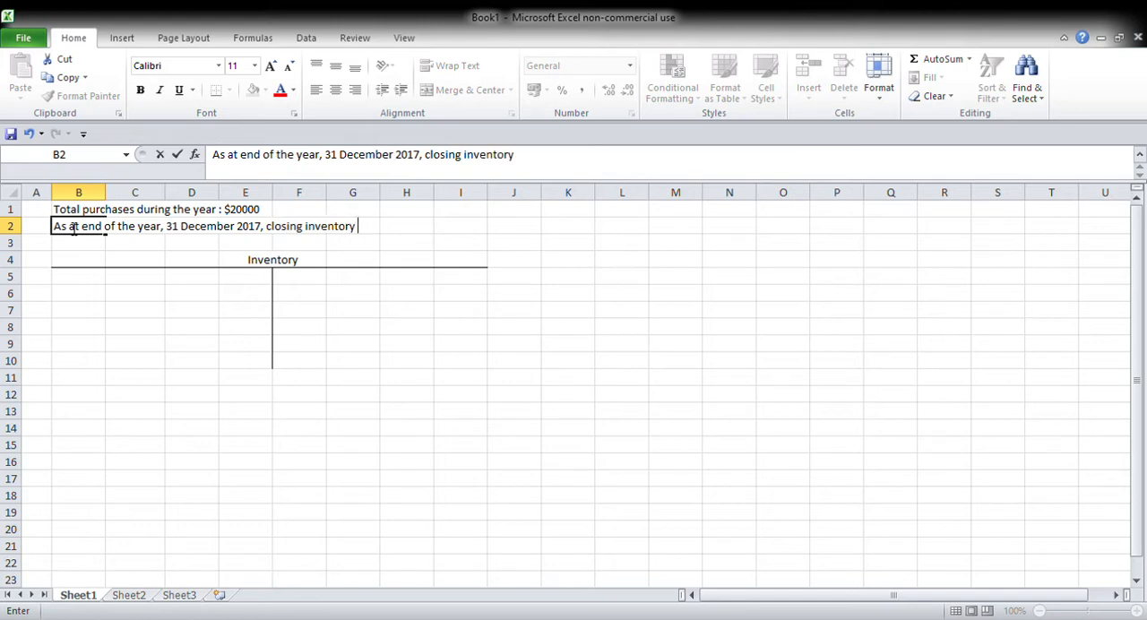
{"action": "type", "text": "of $4,500"}
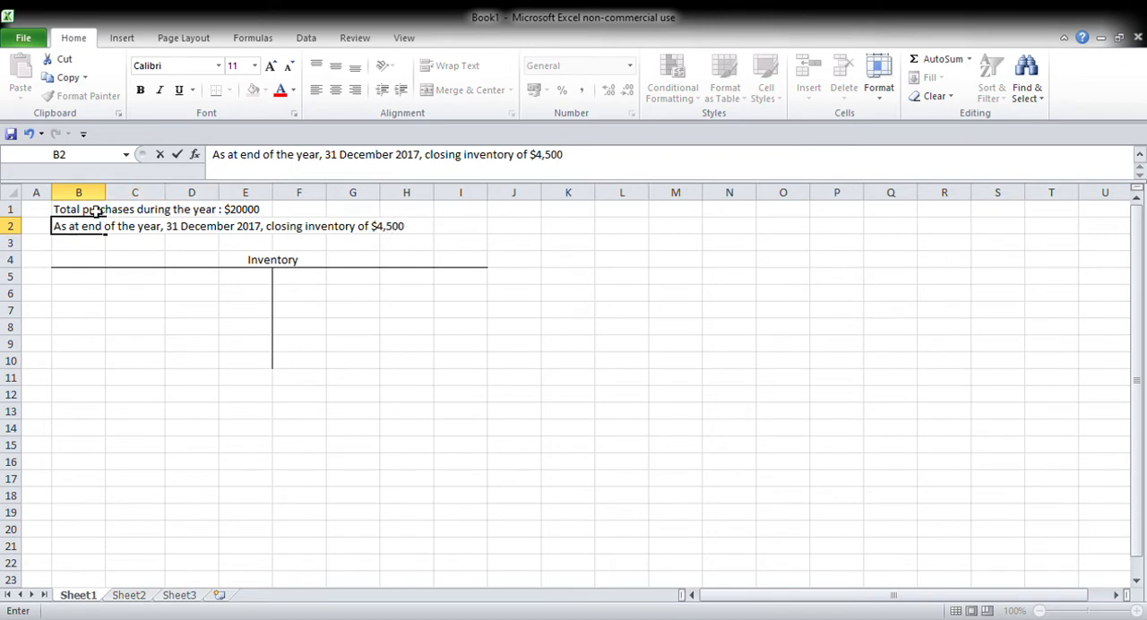
Step: Add a thousands comma to the purchases amount in B1 so it reads $20,000
{"action": "left_click", "coordinate": [97, 211]}
{"action": "left_click", "coordinate": [409, 156]}
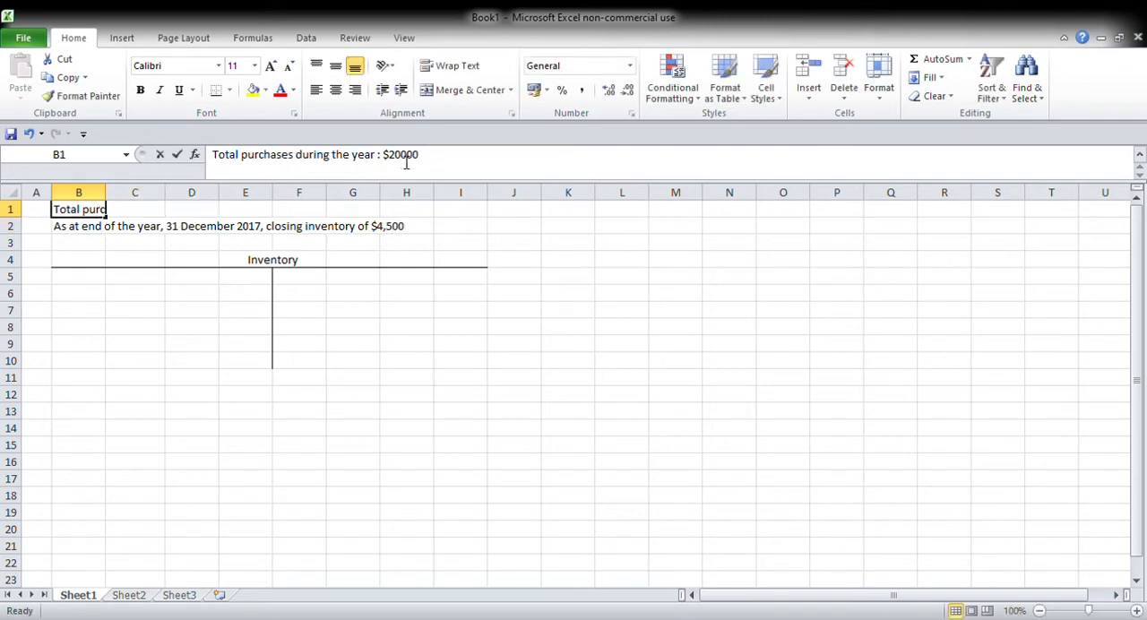
{"action": "type", "text": ","}
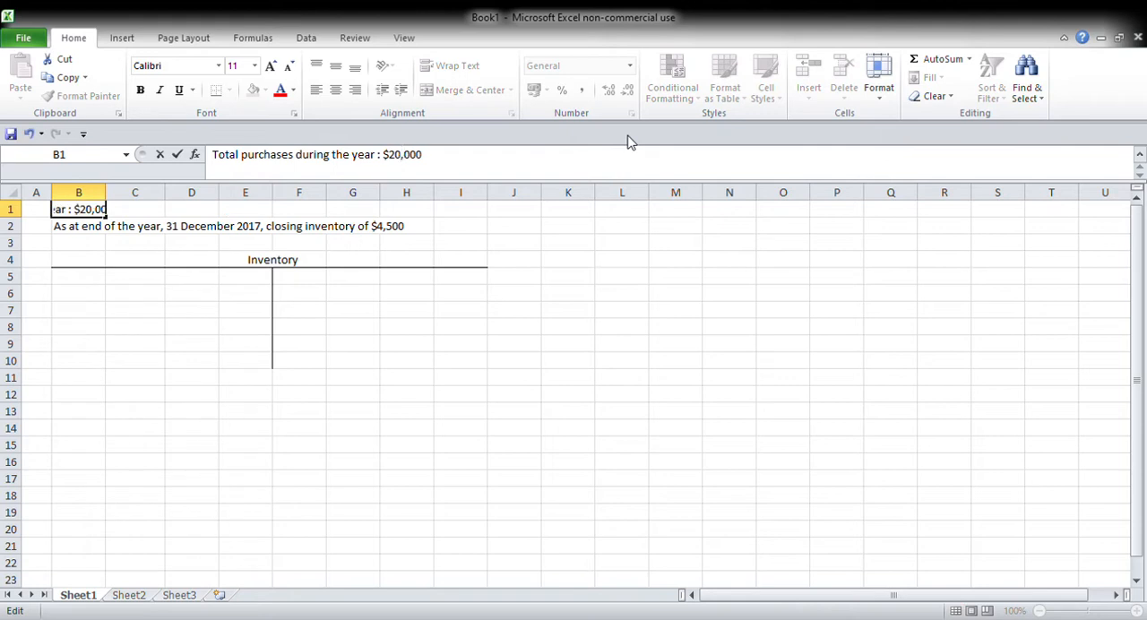
{"action": "left_click", "coordinate": [576, 228]}
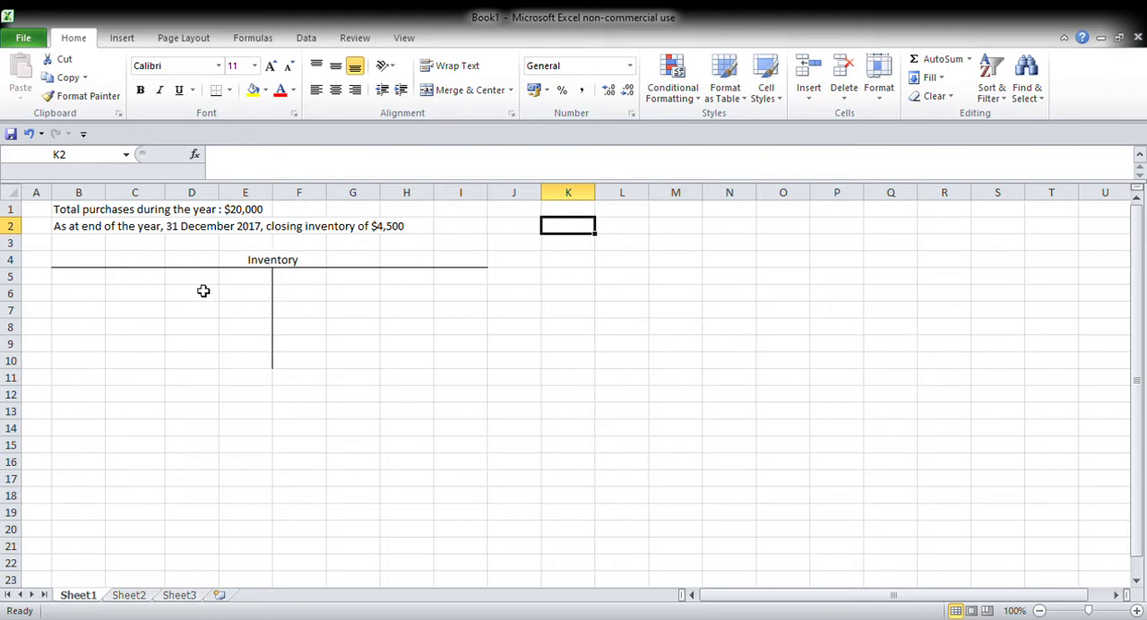
Step: Date the debit side of the Inventory account with Dec 31 in B6 and the year 2019 in B5
{"action": "left_click", "coordinate": [94, 296]}
{"action": "type", "text": "Dec"}
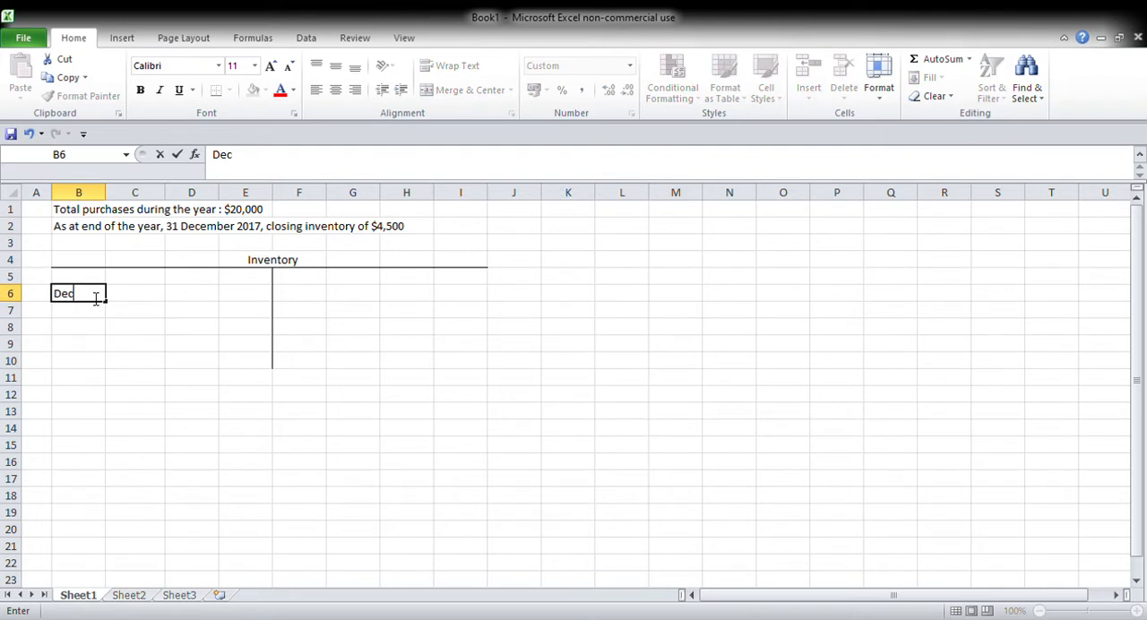
{"action": "type", "text": " 31"}
{"action": "key", "text": "Up"}
{"action": "type", "text": "2019"}
{"action": "key", "text": "Tab"}
{"action": "key", "text": "Down"}
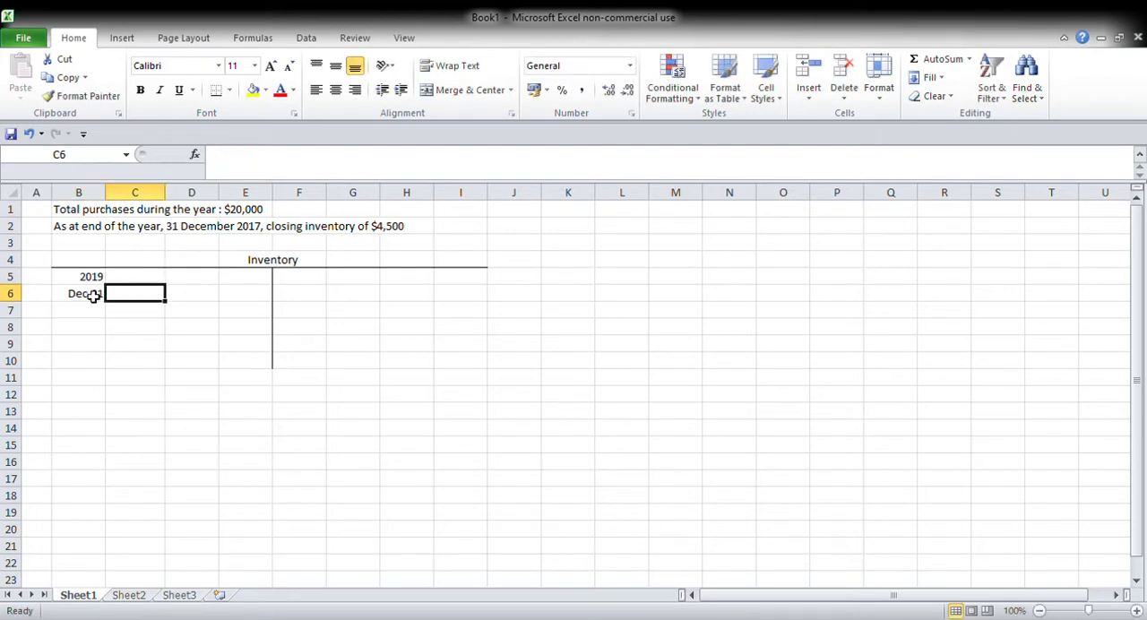
Step: Enter "Income Statement" in C6 with the amount 4500 in E6 on the Inventory account's debit side
{"action": "type", "text": "Income Styst"}
{"action": "key", "text": "BackSpace"}
{"action": "key", "text": "BackSpace"}
{"action": "key", "text": "BackSpace"}
{"action": "type", "text": "atement"}
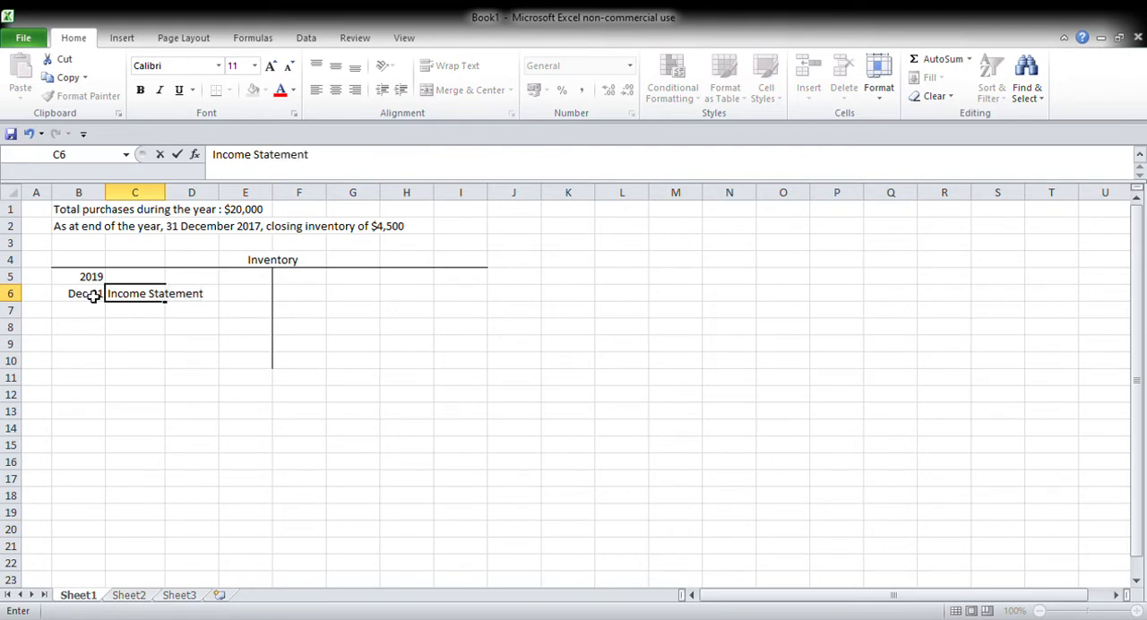
{"action": "left_click", "coordinate": [192, 343]}
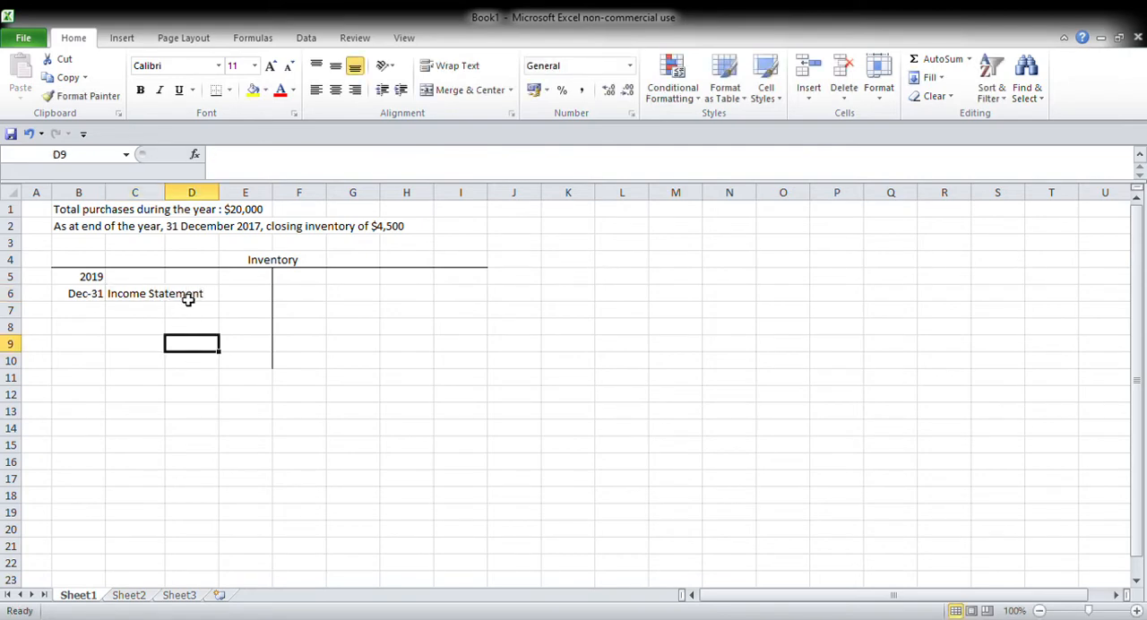
{"action": "left_click", "coordinate": [237, 297]}
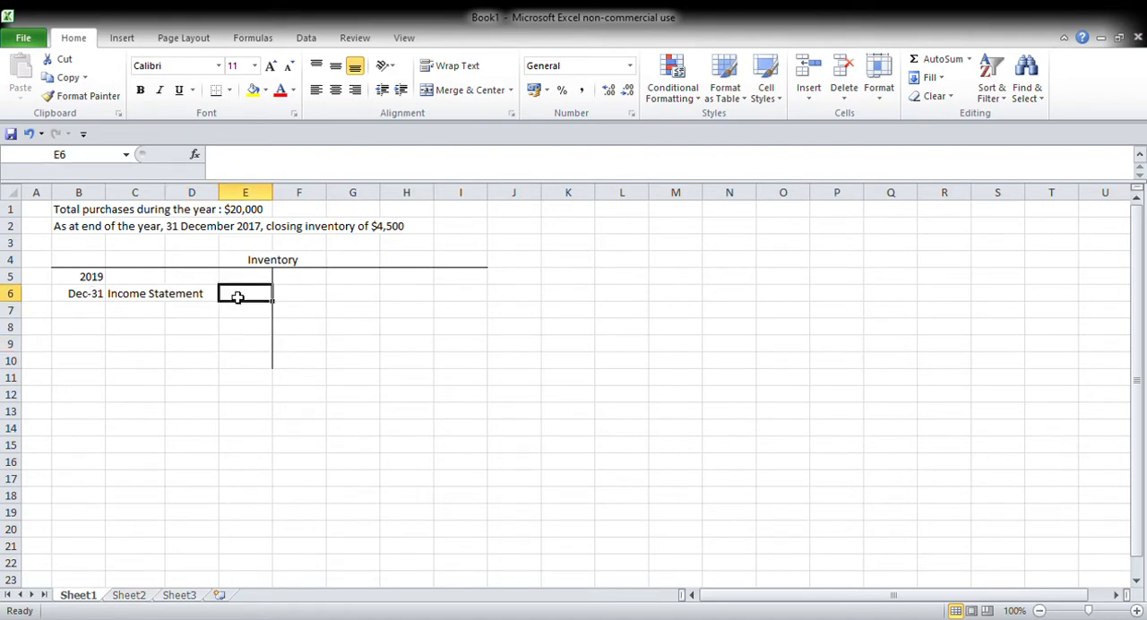
{"action": "type", "text": "4500"}
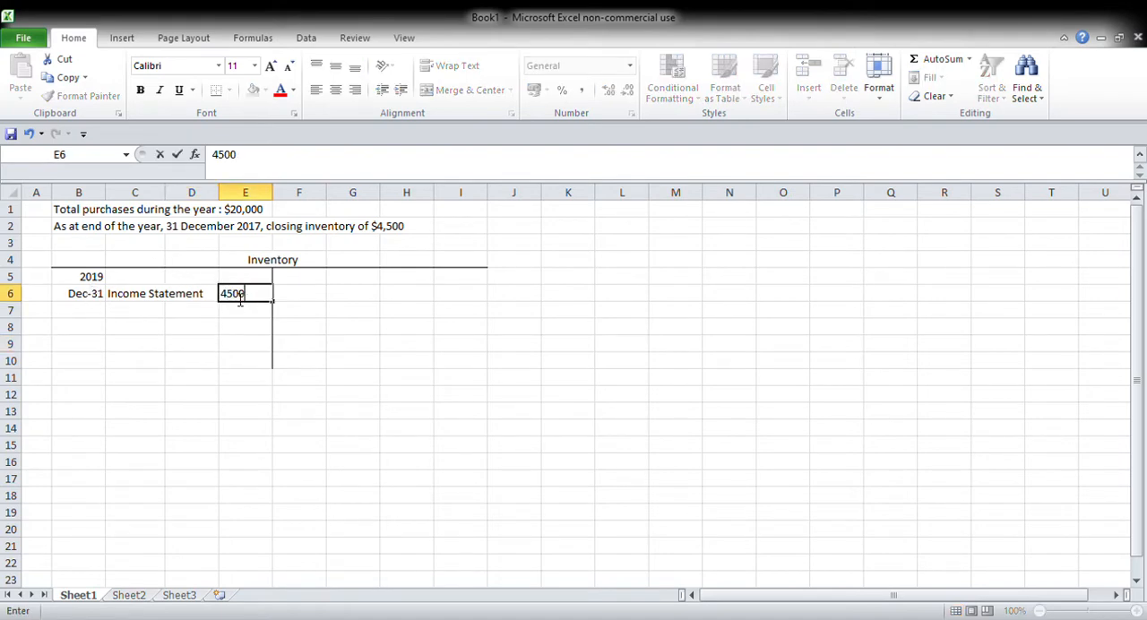
{"action": "key", "text": "Tab"}
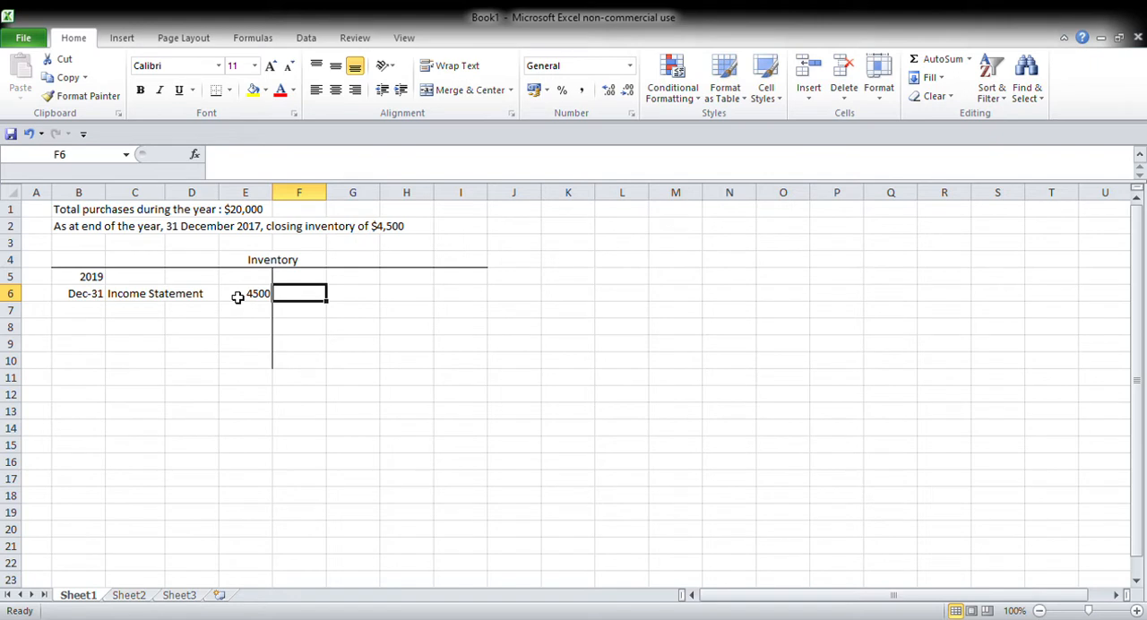
Step: Draw a T-account outline with a bottom border under K4:R4 and a left border along O5:O14
{"action": "left_click_drag", "start_coordinate": [587, 264], "coordinate": [935, 266]}
{"action": "left_click", "coordinate": [216, 90]}
{"action": "left_click_drag", "start_coordinate": [791, 280], "coordinate": [801, 429]}
{"action": "left_click", "coordinate": [231, 95]}
{"action": "left_click", "coordinate": [246, 165]}
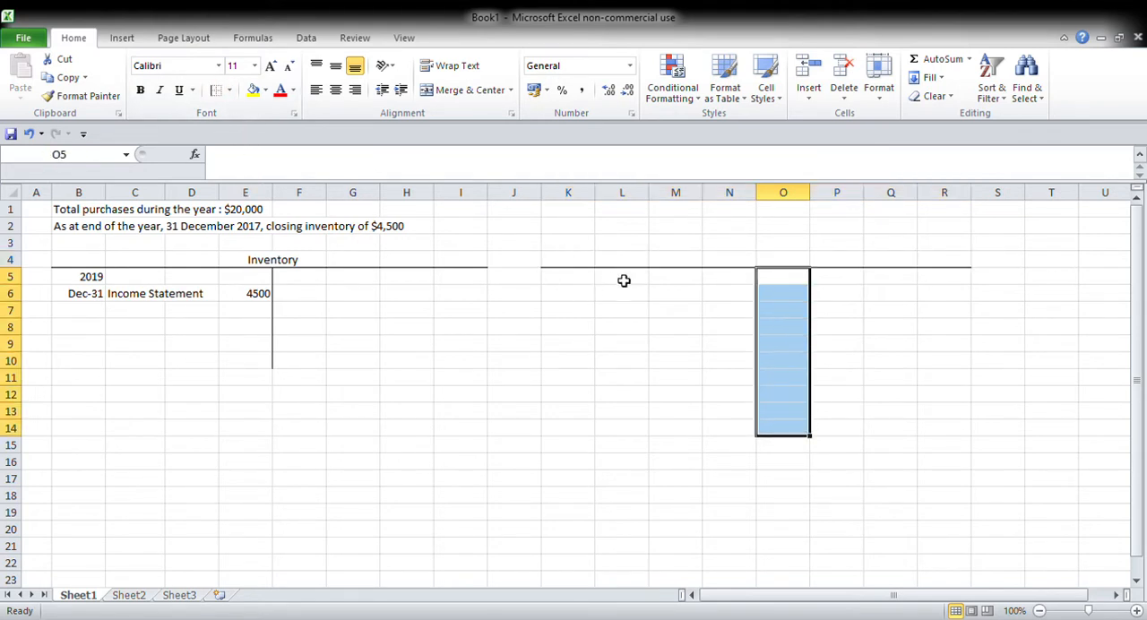
Step: Enter the heading "Income Statement for the year ended 31 December 2019" in L4
{"action": "left_click", "coordinate": [617, 262]}
{"action": "type", "text": "Income S"}
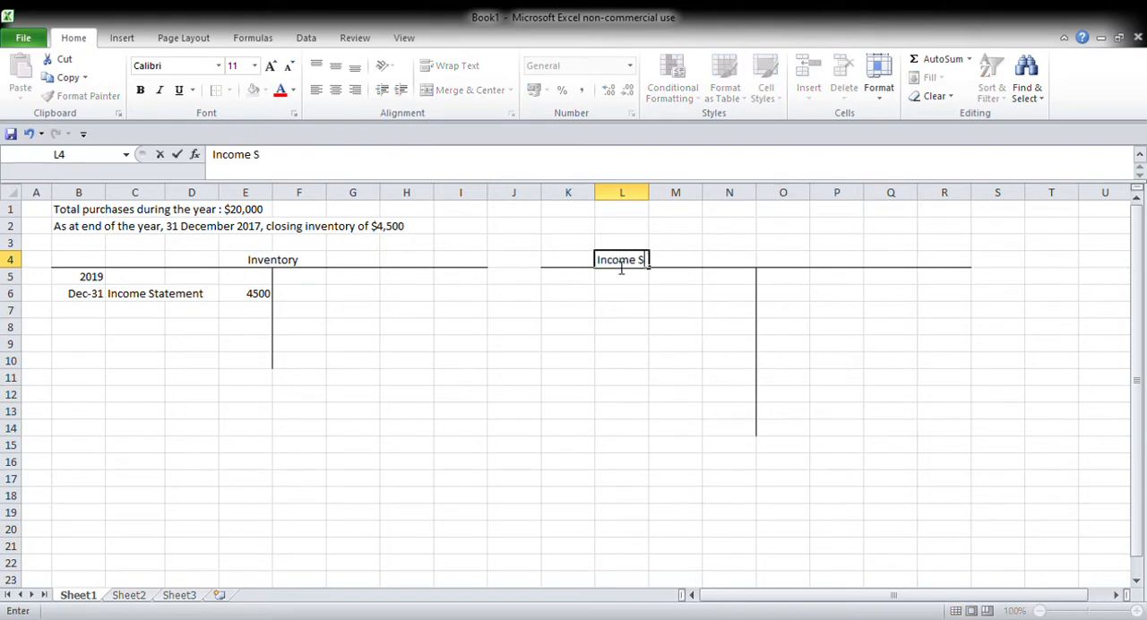
{"action": "type", "text": "tatemnet for"}
{"action": "key", "text": "BackSpace"}
{"action": "key", "text": "BackSpace"}
{"action": "key", "text": "BackSpace"}
{"action": "key", "text": "BackSpace"}
{"action": "key", "text": "BackSpace"}
{"action": "key", "text": "BackSpace"}
{"action": "key", "text": "BackSpace"}
{"action": "type", "text": "ebt fo"}
{"action": "key", "text": "BackSpace"}
{"action": "key", "text": "BackSpace"}
{"action": "key", "text": "BackSpace"}
{"action": "key", "text": "BackSpace"}
{"action": "key", "text": "BackSpace"}
{"action": "type", "text": "nt for the tear"}
{"action": "key", "text": "BackSpace"}
{"action": "key", "text": "BackSpace"}
{"action": "key", "text": "BackSpace"}
{"action": "key", "text": "BackSpace"}
{"action": "type", "text": "year ended 31 December 2019"}
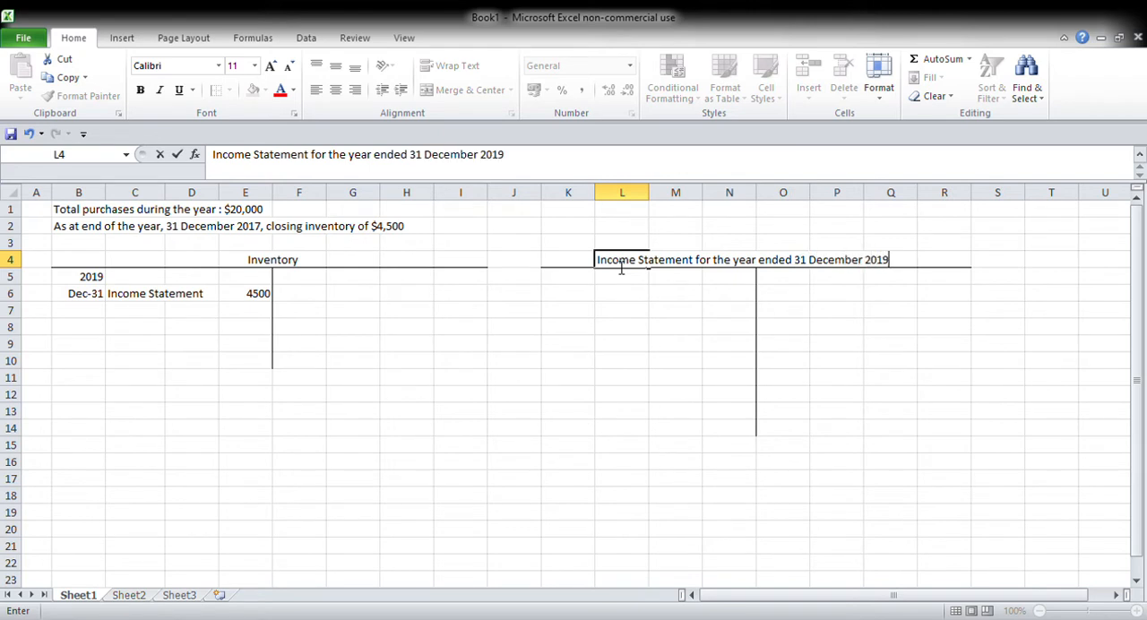
{"action": "key", "text": "Return"}
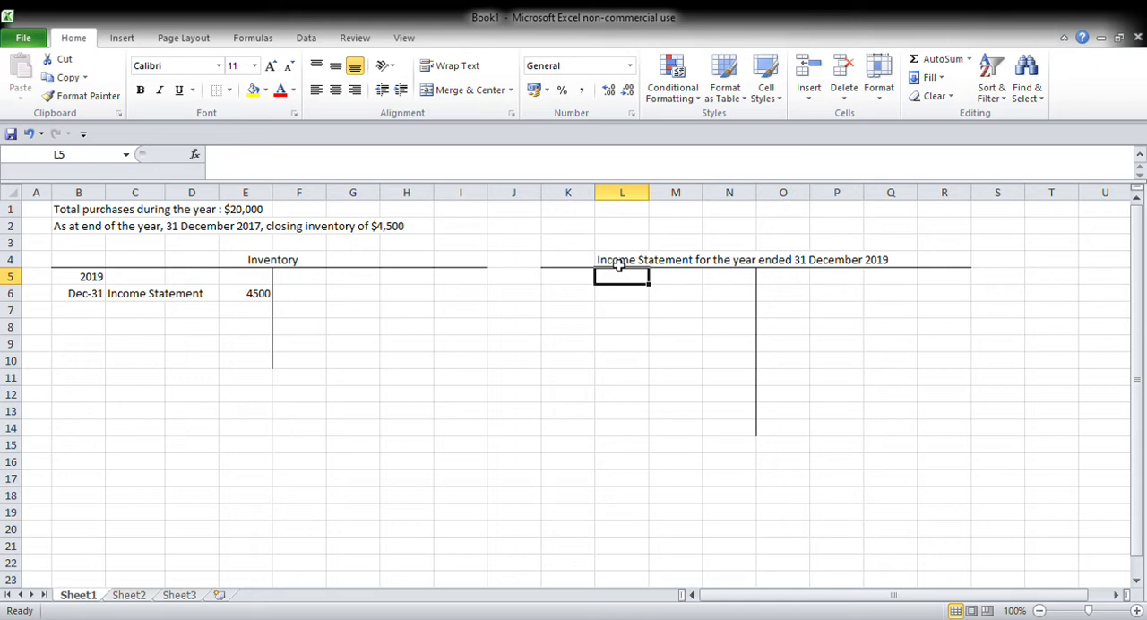
Step: Draw another T-account outline with a bottom border under C13:H13 and a left border along F14:F16
{"action": "left_click_drag", "start_coordinate": [116, 417], "coordinate": [425, 419]}
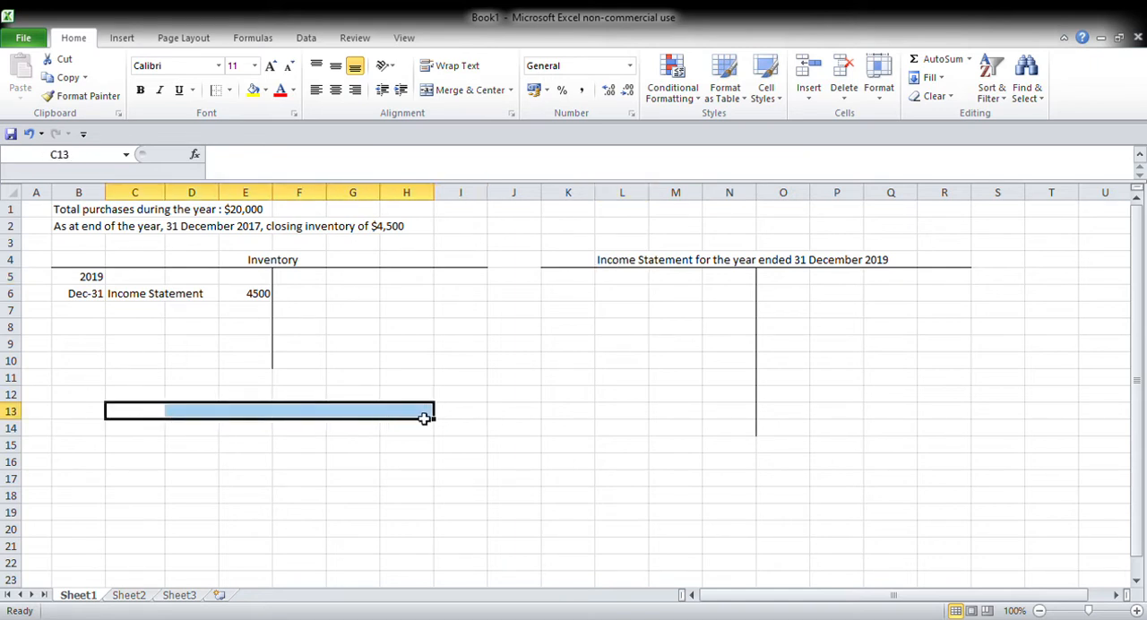
{"action": "left_click", "coordinate": [425, 418]}
{"action": "left_click_drag", "start_coordinate": [139, 412], "coordinate": [438, 415]}
{"action": "left_click", "coordinate": [252, 130]}
{"action": "left_click_drag", "start_coordinate": [303, 429], "coordinate": [294, 457]}
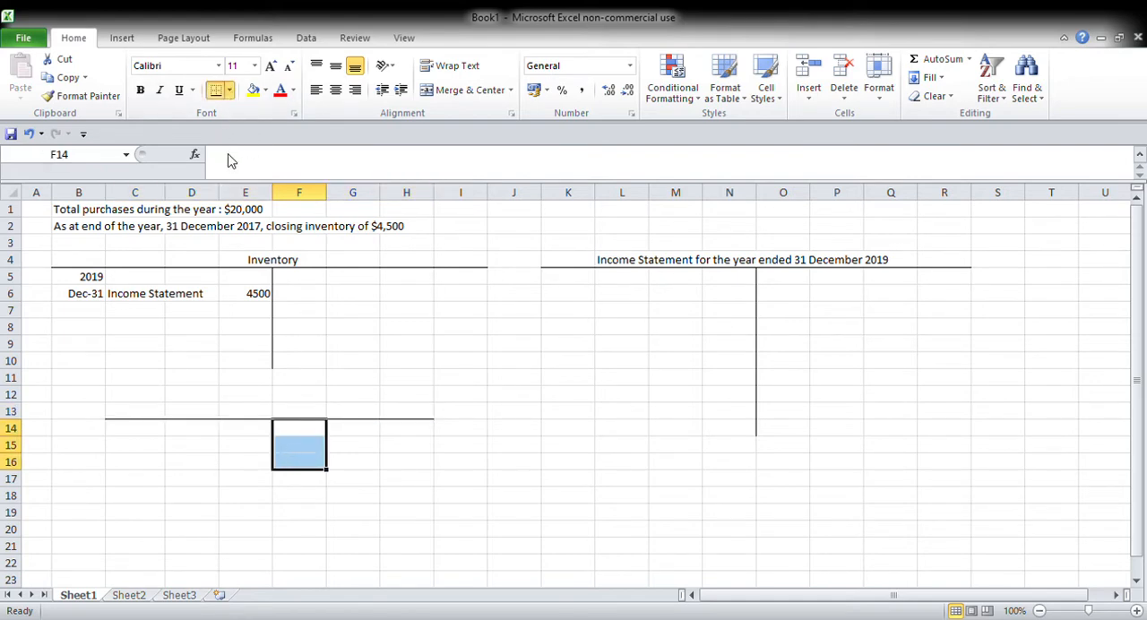
Step: Title the lower T-account "Sales" in E13
{"action": "left_click", "coordinate": [257, 415]}
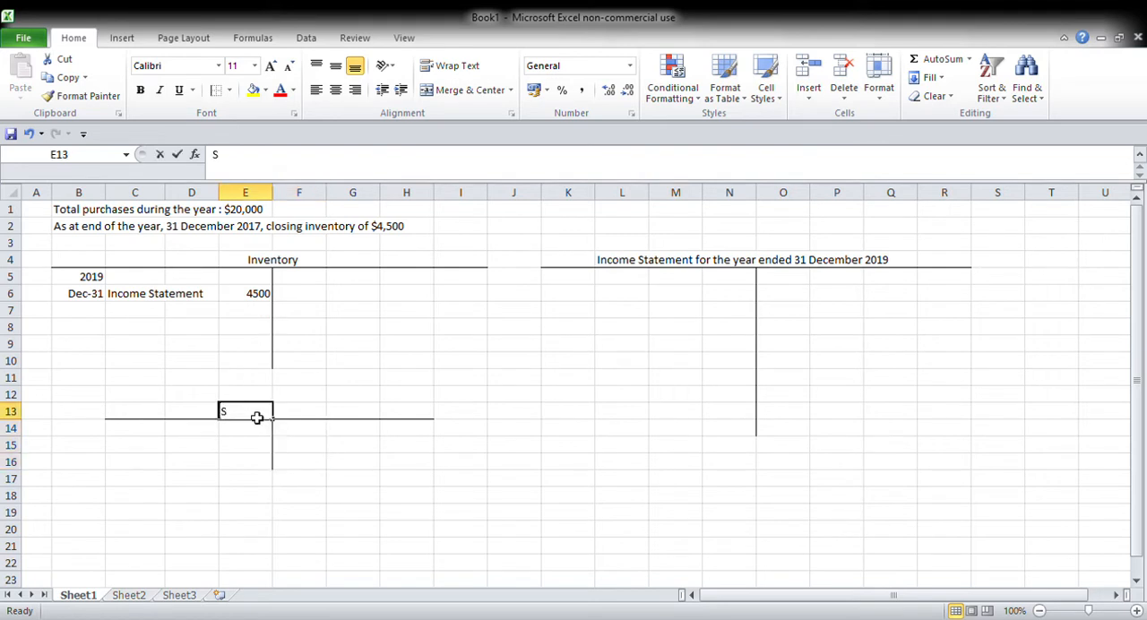
{"action": "type", "text": "Sales"}
{"action": "key", "text": "Return"}
{"action": "key", "text": "Right"}
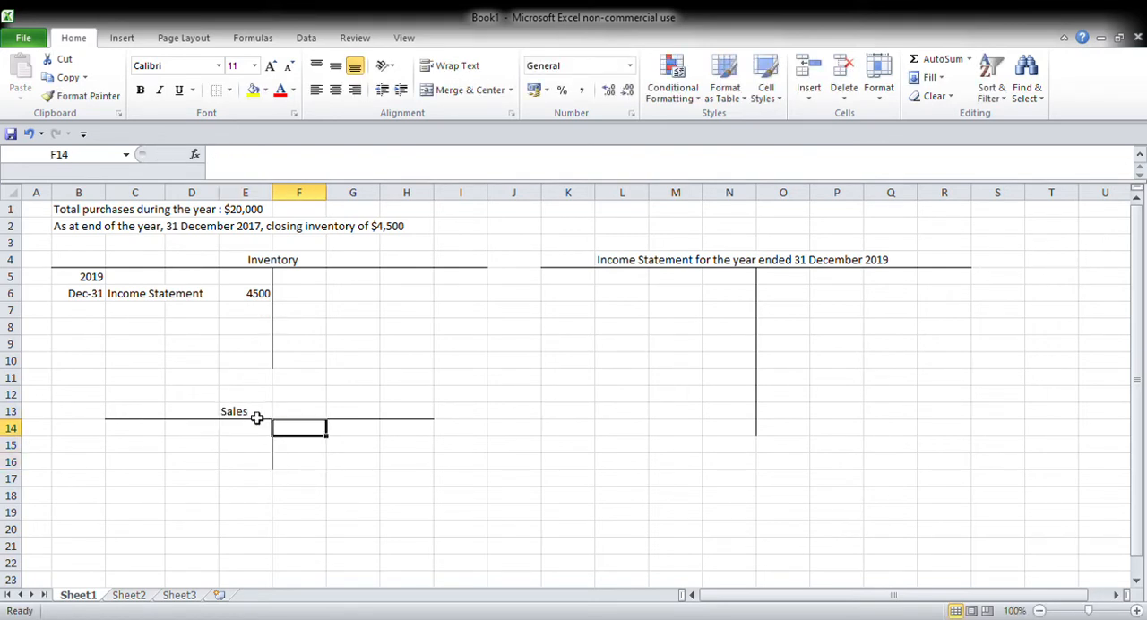
Step: Enter the date Dec 31 in F14 on the credit side of the Sales account
{"action": "left_click", "coordinate": [256, 417]}
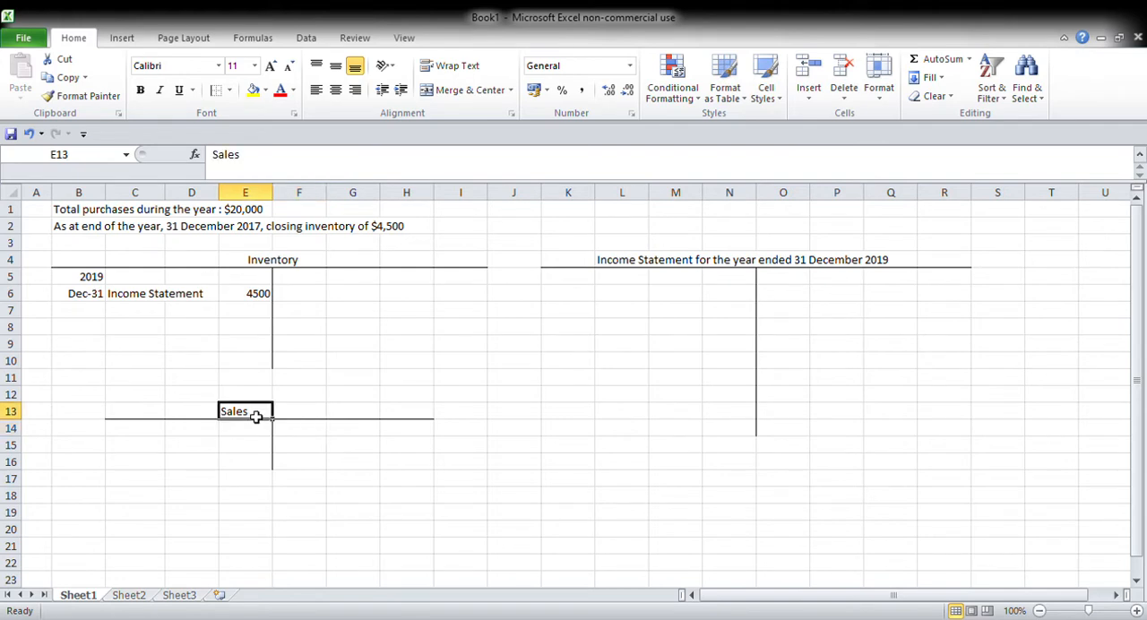
{"action": "key", "text": "Down"}
{"action": "key", "text": "Right"}
{"action": "type", "text": "Dwec"}
{"action": "key", "text": "BackSpace"}
{"action": "key", "text": "BackSpace"}
{"action": "key", "text": "BackSpace"}
{"action": "type", "text": "ec"}
{"action": "type", "text": "-31"}
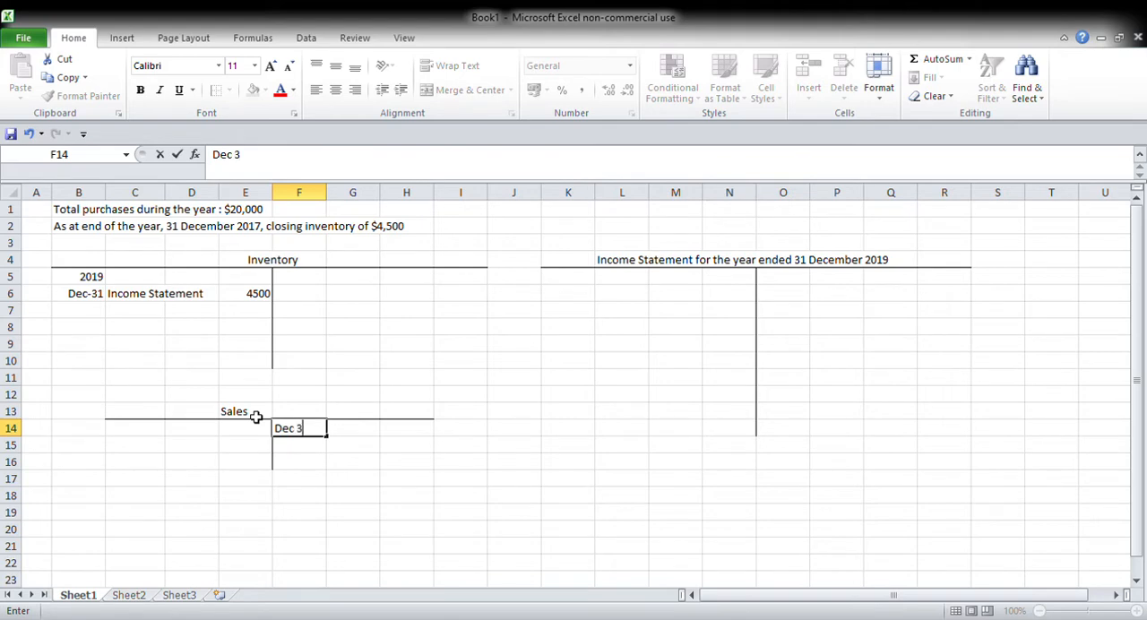
Step: Enter "Total sales" in G14 and the amount 65,000 in H14 of the Sales account
{"action": "key", "text": "Tab"}
{"action": "type", "text": "Total sales"}
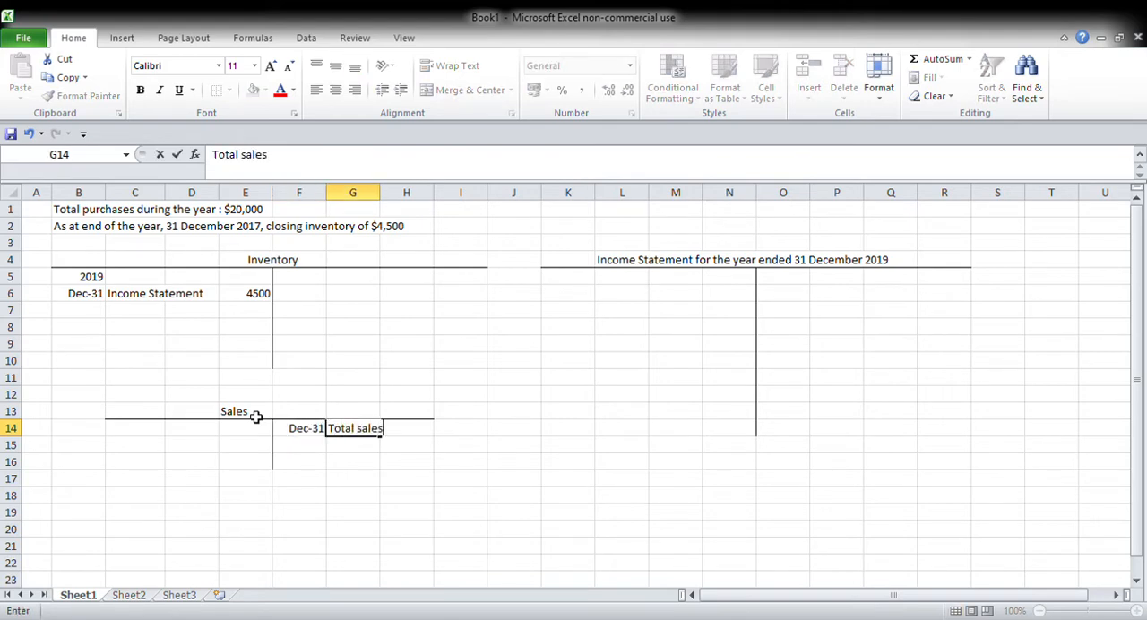
{"action": "key", "text": "Tab"}
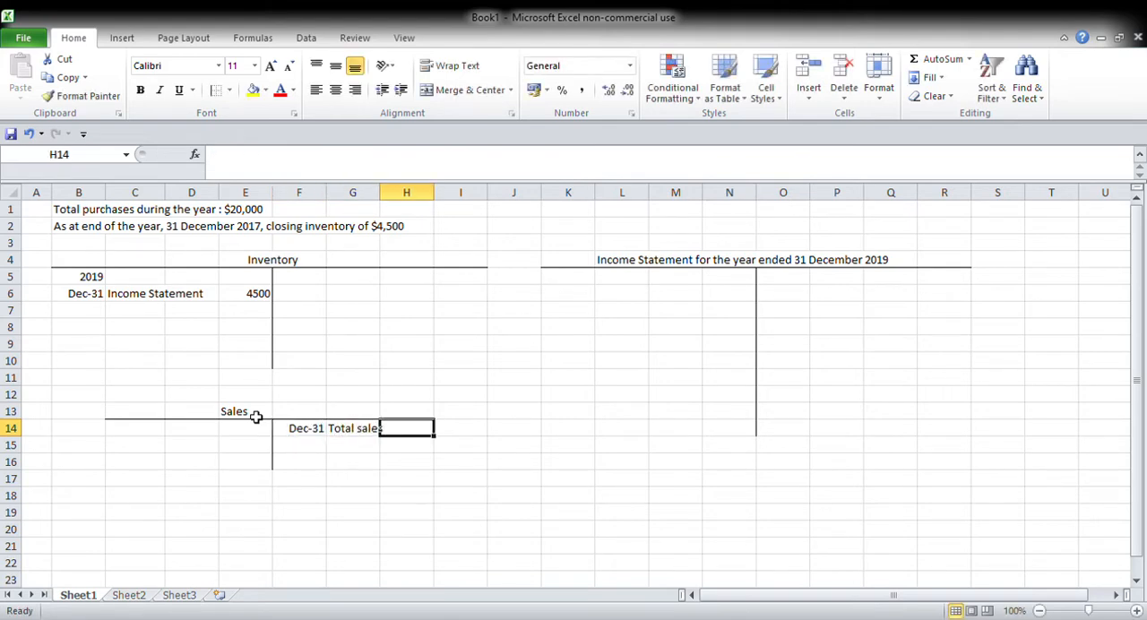
{"action": "type", "text": "65,000"}
{"action": "key", "text": "Return"}
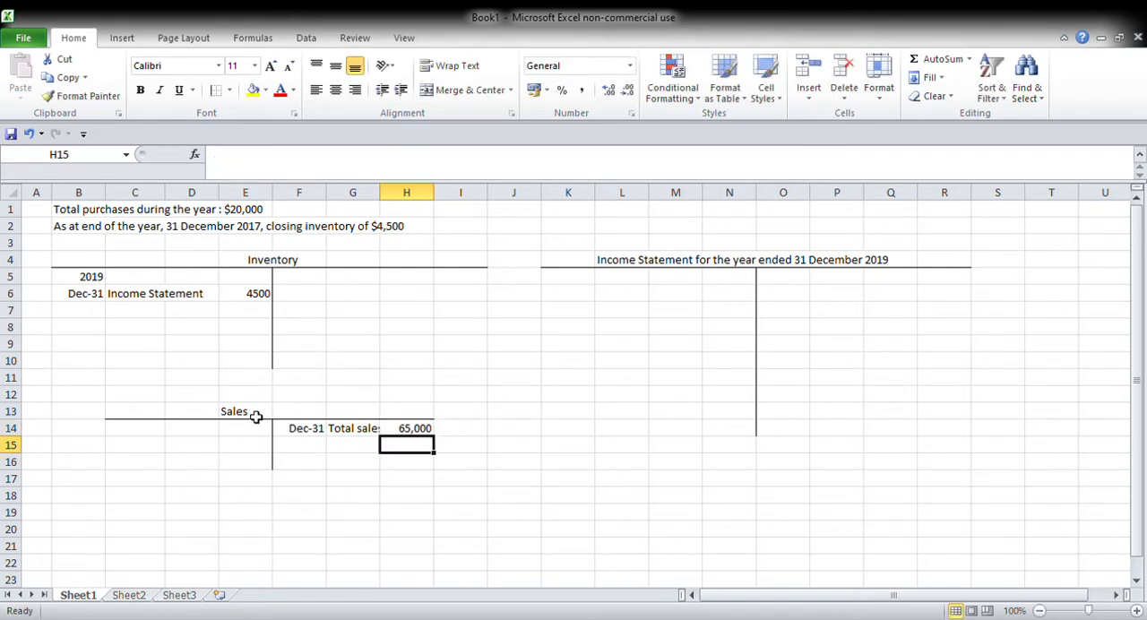
Step: Enter the date Dec 31 in C14 on the debit side of the Sales account
{"action": "key", "text": "Up"}
{"action": "key", "text": "Left"}
{"action": "key", "text": "Left"}
{"action": "key", "text": "Left"}
{"action": "key", "text": "Up"}
{"action": "key", "text": "Left"}
{"action": "key", "text": "Down"}
{"action": "key", "text": "Left"}
{"action": "type", "text": "Dece"}
{"action": "key", "text": "BackSpace"}
{"action": "type", "text": "31"}
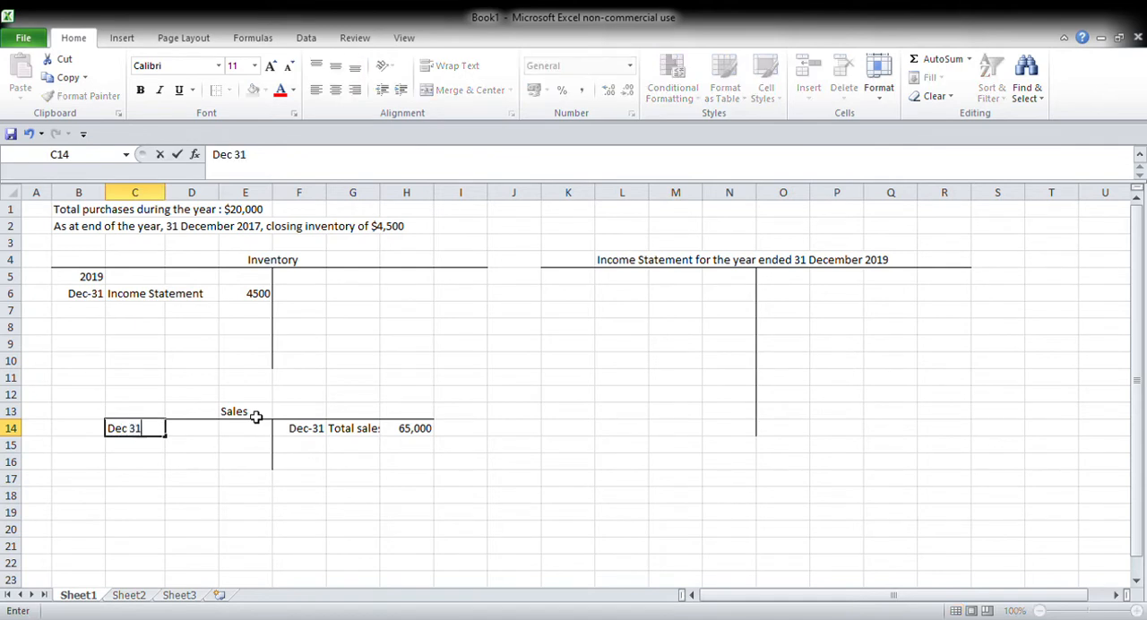
{"action": "key", "text": "Tab"}
Step: Enter "Income" in D14, "Statement" in D15 and the amount 65,000 in E14 of the Sales account
{"action": "type", "text": "Income"}
{"action": "key", "text": "Return"}
{"action": "type", "text": "Statement"}
{"action": "key", "text": "Tab"}
{"action": "key", "text": "Up"}
{"action": "type", "text": "65"}
{"action": "type", "text": "0"}
{"action": "key", "text": "Tab"}
Step: Close off the Sales account with a double bottom border under the totals in E14 and H14
{"action": "key", "text": "Left"}
{"action": "left_click", "coordinate": [221, 92]}
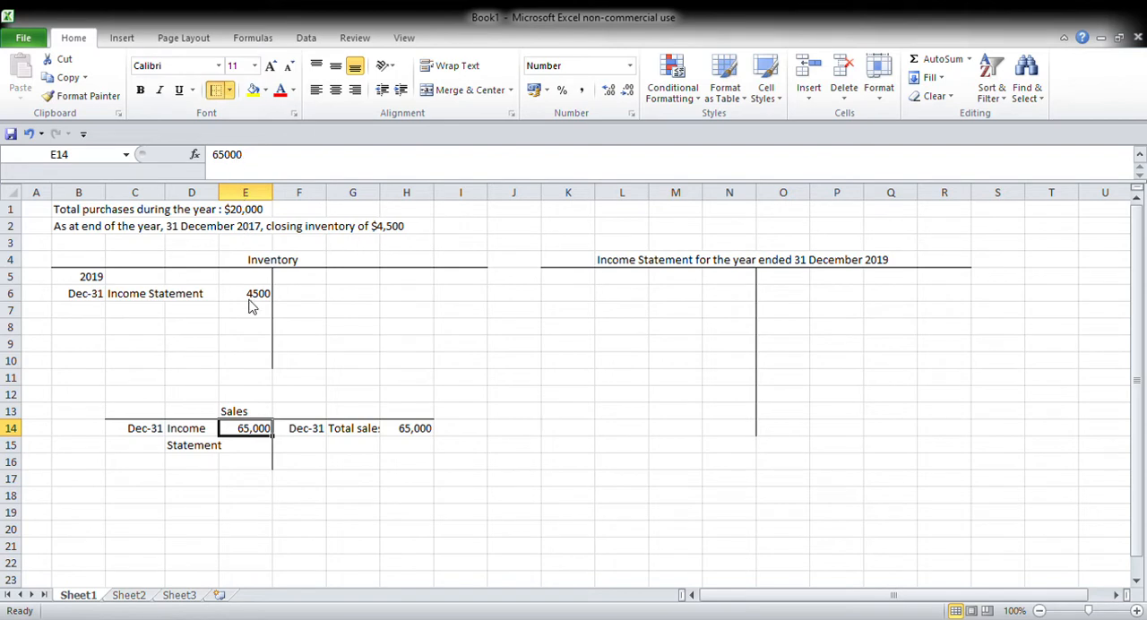
{"action": "left_click", "coordinate": [425, 430]}
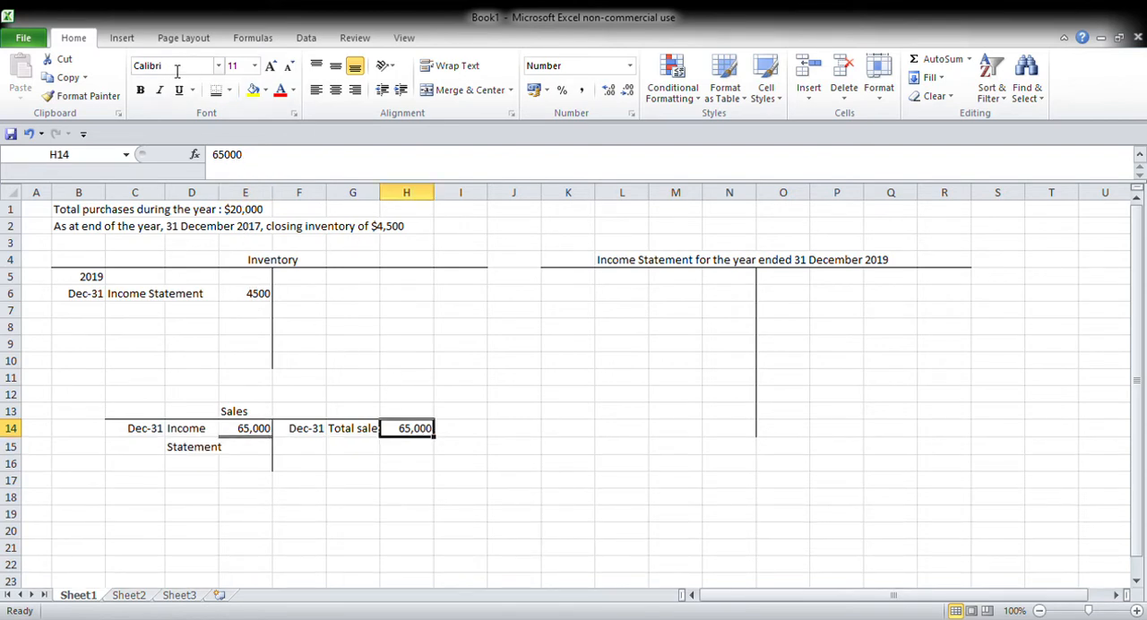
{"action": "left_click", "coordinate": [217, 91]}
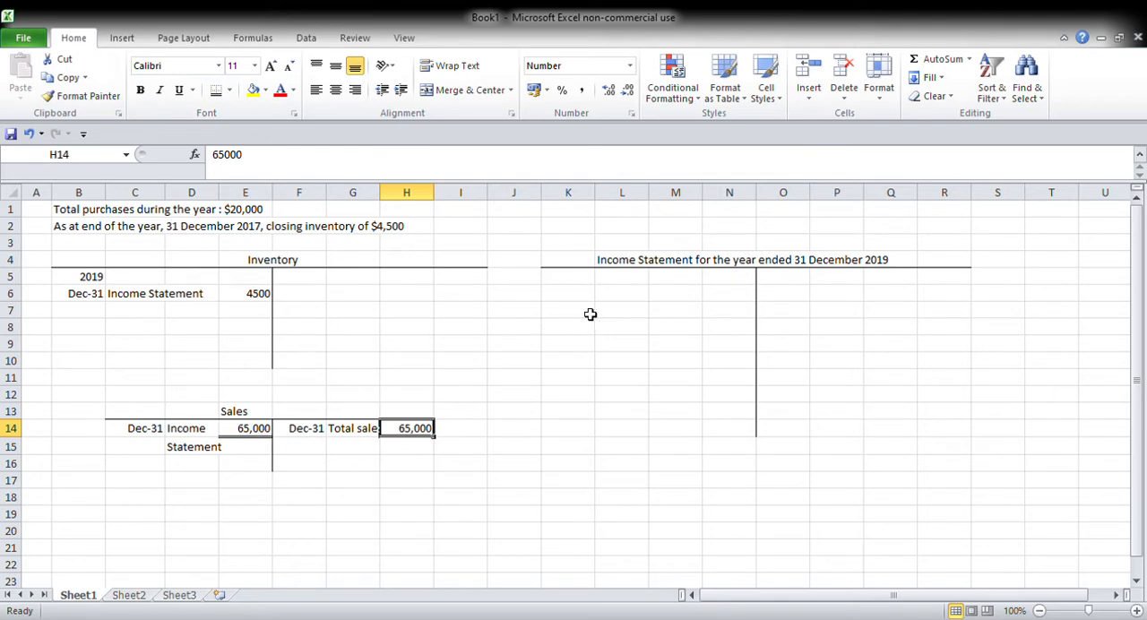
Step: Record the credit entry in the income statement: Dec 31 in O5, "Sales" in P5 and 65,000 in R5
{"action": "left_click", "coordinate": [800, 308]}
{"action": "left_click", "coordinate": [801, 280]}
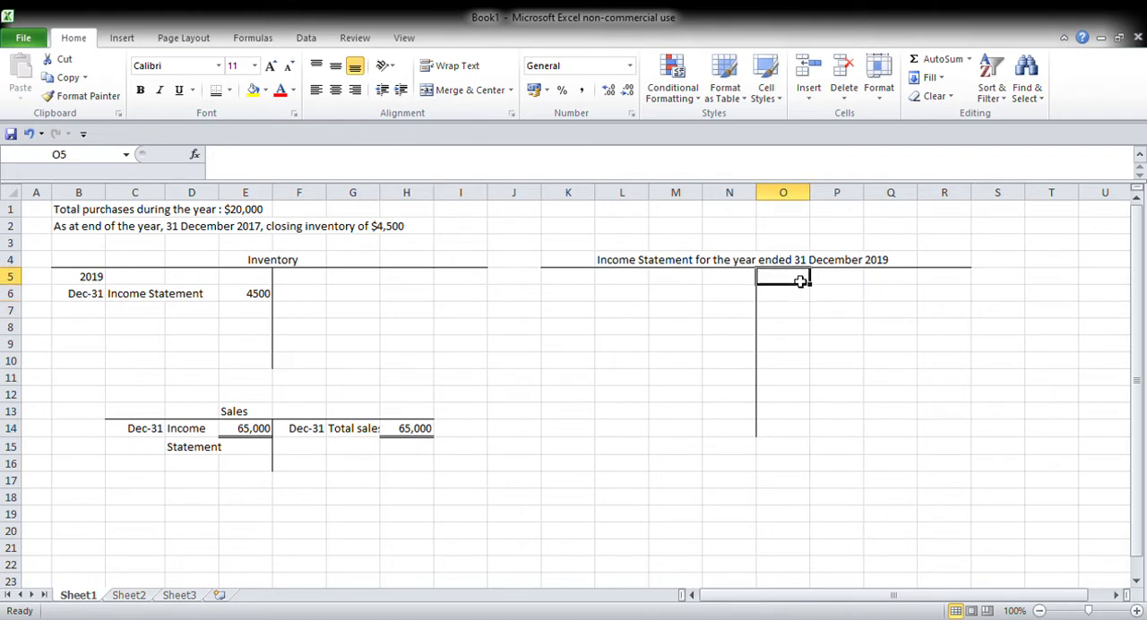
{"action": "type", "text": "Dec 31"}
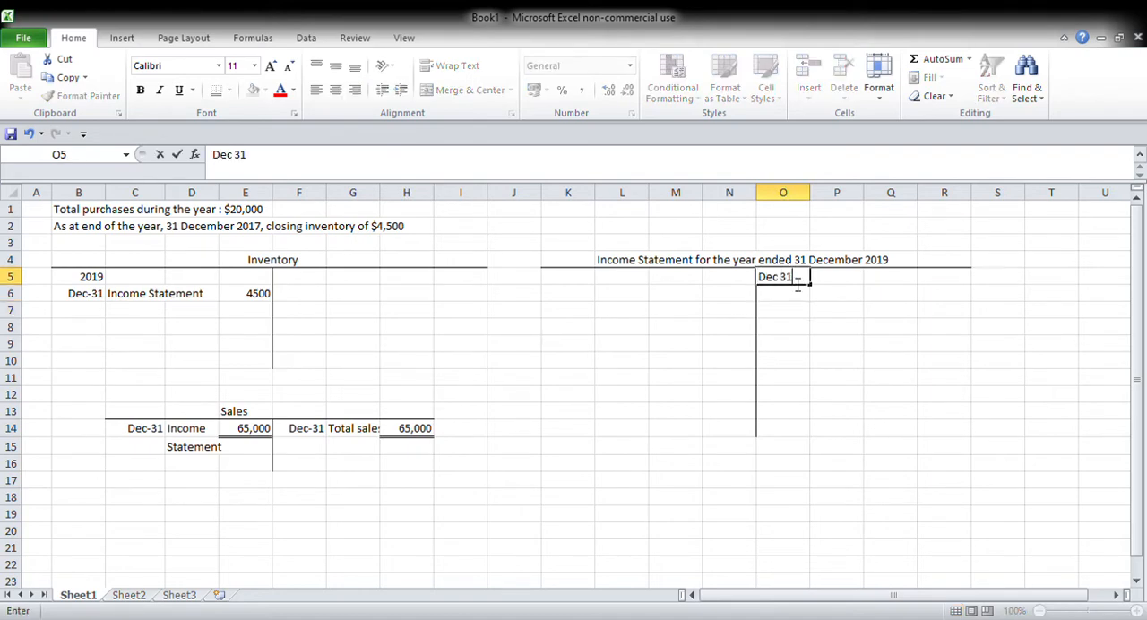
{"action": "key", "text": "Tab"}
{"action": "type", "text": "Sal"}
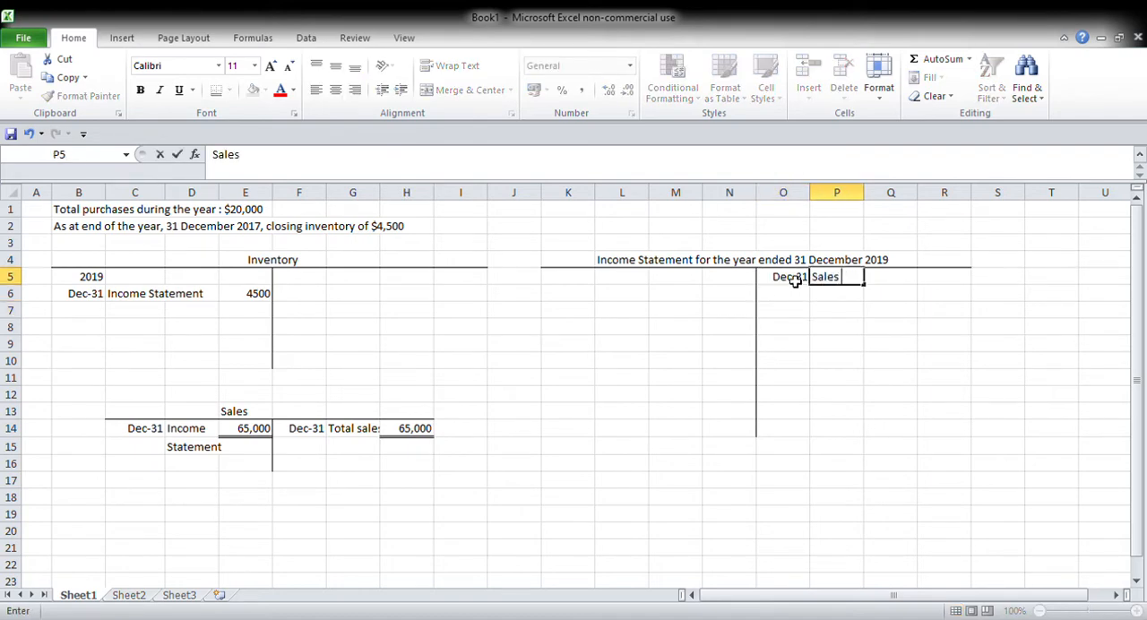
{"action": "type", "text": "es"}
{"action": "key", "text": "Tab"}
{"action": "key", "text": "Tab"}
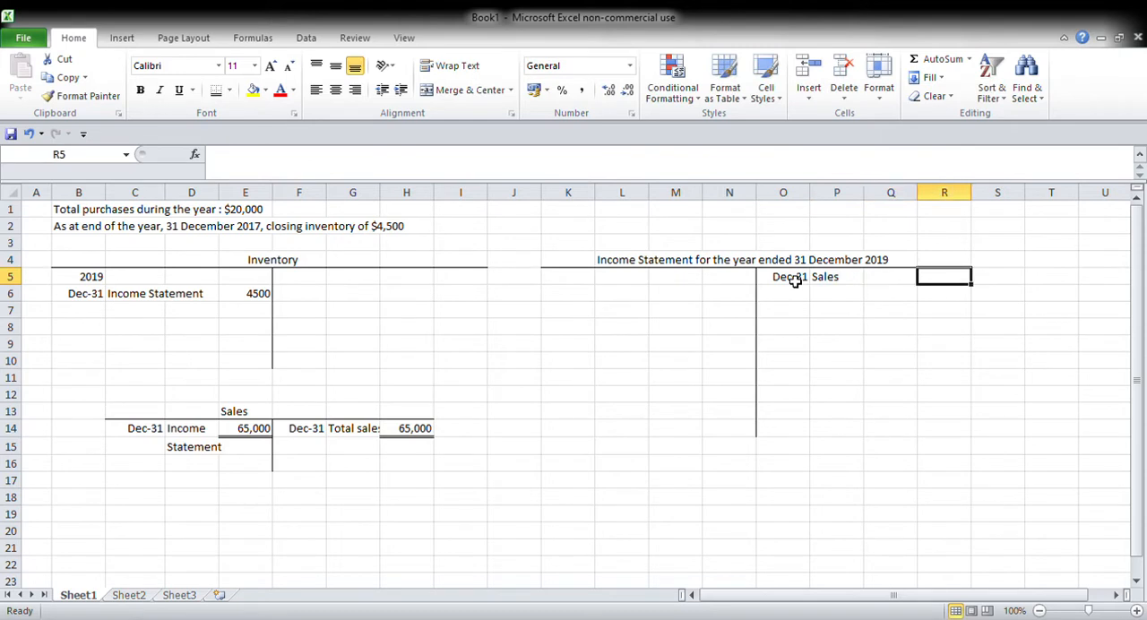
{"action": "type", "text": "65"}
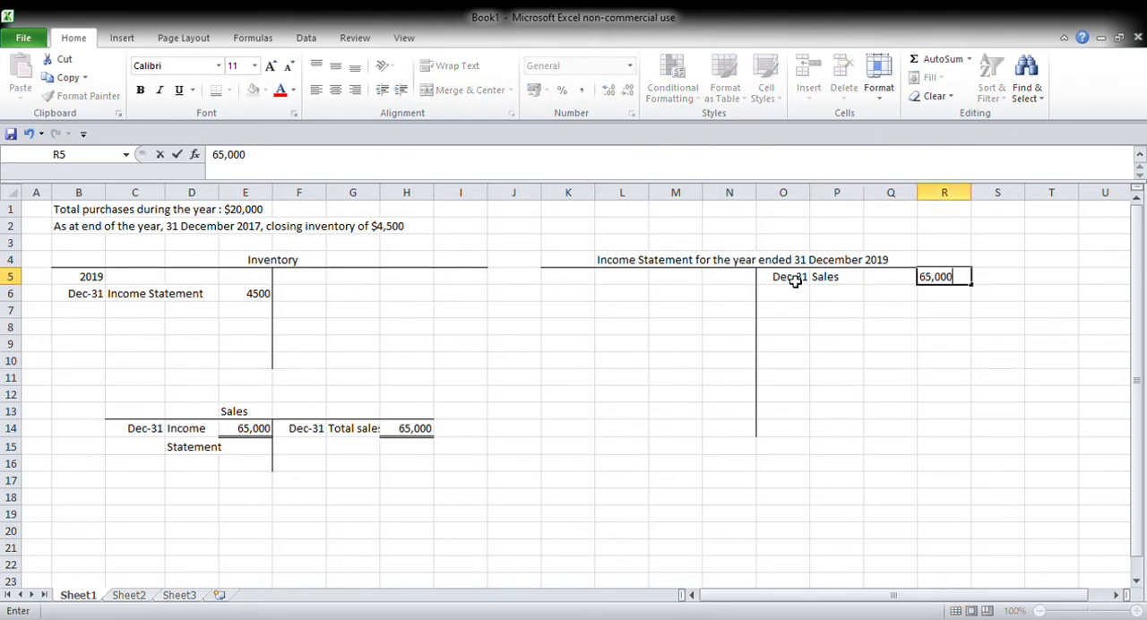
{"action": "key", "text": "Return"}
Step: Colour the income statement's sales entry in O5:R5 and the matching Sales account entry in C14:E15 red
{"action": "left_click_drag", "start_coordinate": [805, 281], "coordinate": [943, 278]}
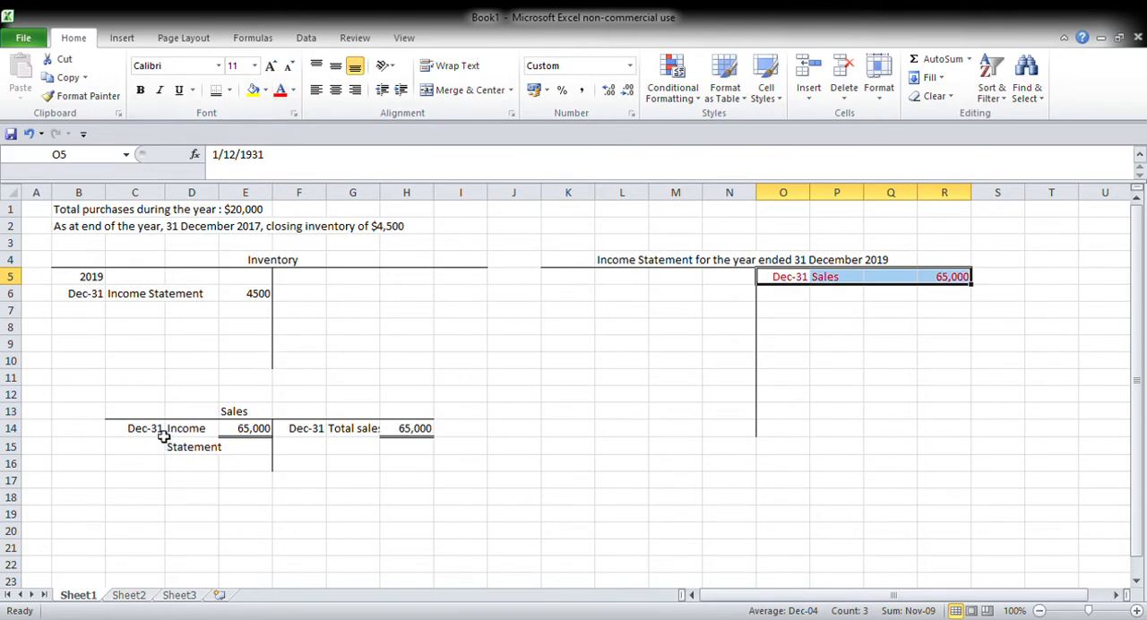
{"action": "left_click_drag", "start_coordinate": [159, 432], "coordinate": [236, 447]}
{"action": "left_click", "coordinate": [280, 90]}
{"action": "left_click", "coordinate": [538, 382]}
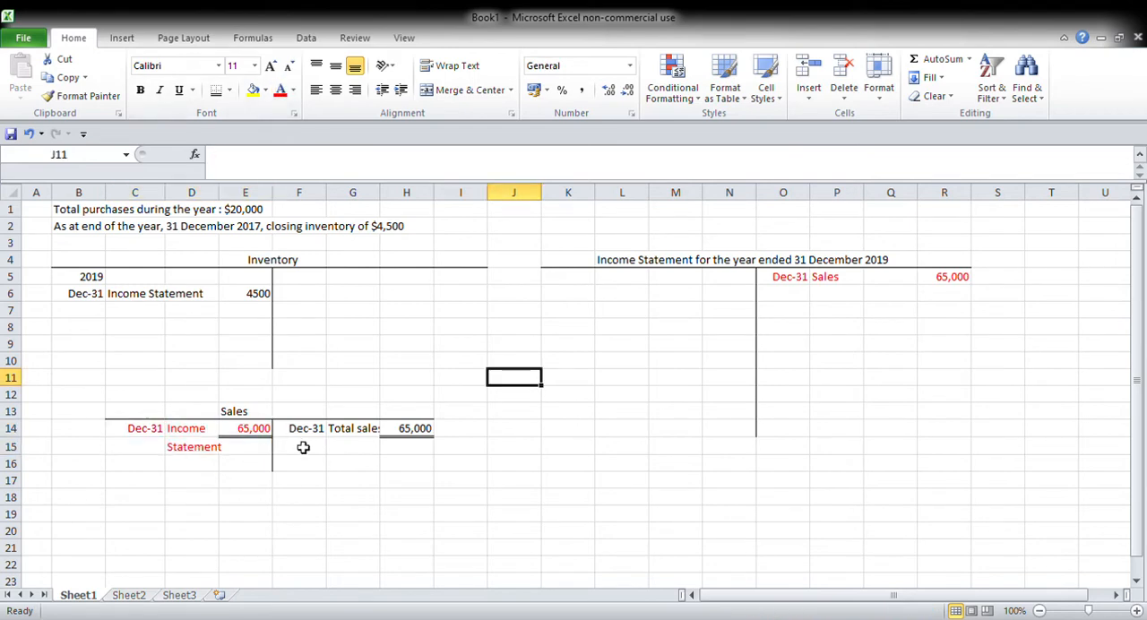
Step: Draw a third T-account outline with a bottom border under C18:H18 and a left border along F19:F21
{"action": "left_click_drag", "start_coordinate": [141, 515], "coordinate": [325, 518]}
{"action": "left_click_drag", "start_coordinate": [156, 501], "coordinate": [413, 501]}
{"action": "left_click", "coordinate": [218, 90]}
{"action": "left_click_drag", "start_coordinate": [308, 520], "coordinate": [314, 548]}
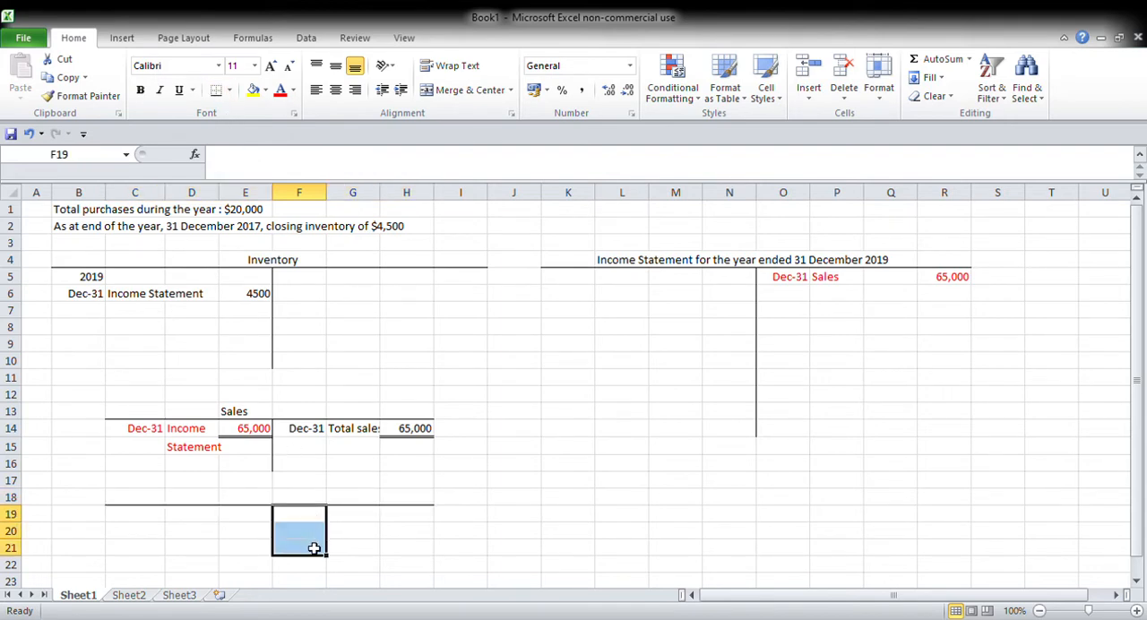
{"action": "left_click", "coordinate": [232, 94]}
{"action": "left_click", "coordinate": [240, 170]}
{"action": "left_click", "coordinate": [353, 330]}
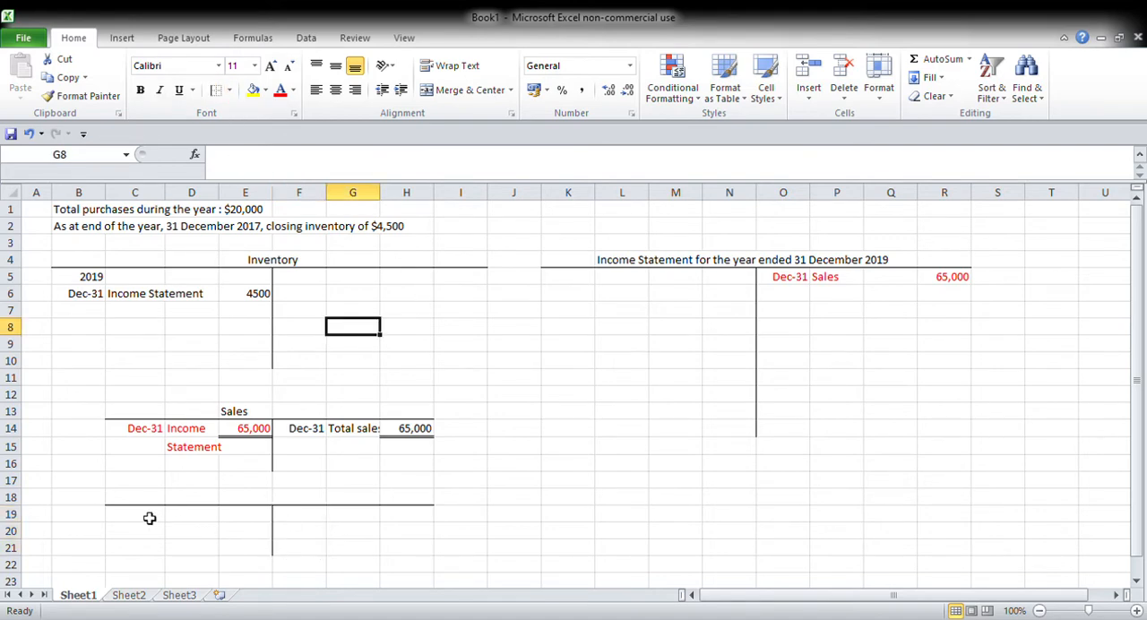
Step: Record the debit entry in the new T-account: Dec 31 in C19, "Total purchases" across D19:D20 and 20,000 in E19
{"action": "left_click", "coordinate": [140, 517]}
{"action": "type", "text": "Dec-31"}
{"action": "key", "text": "Tab"}
{"action": "type", "text": "Tot"}
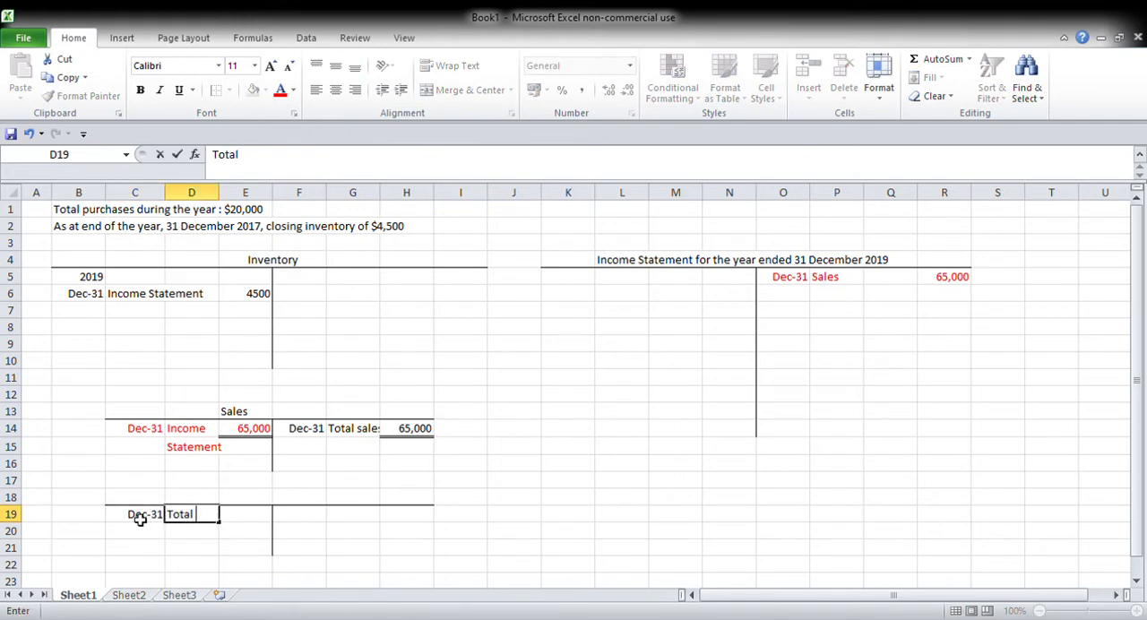
{"action": "type", "text": "al"}
{"action": "key", "text": "Return"}
{"action": "type", "text": "purchases"}
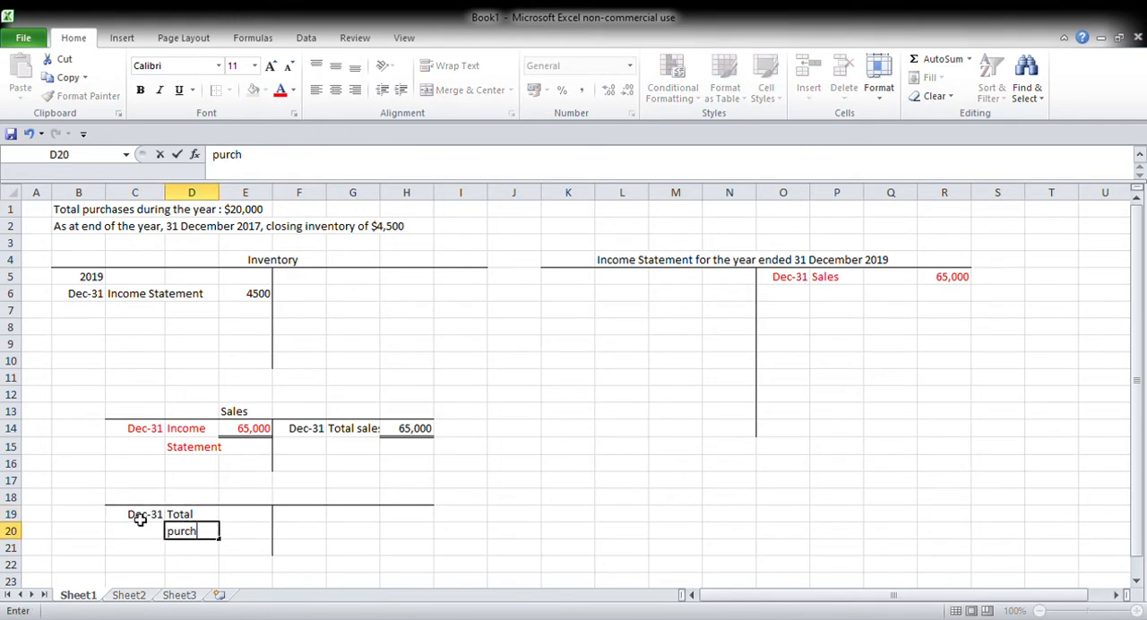
{"action": "key", "text": "Tab"}
{"action": "key", "text": "Up"}
{"action": "type", "text": "20,000"}
{"action": "key", "text": "Tab"}
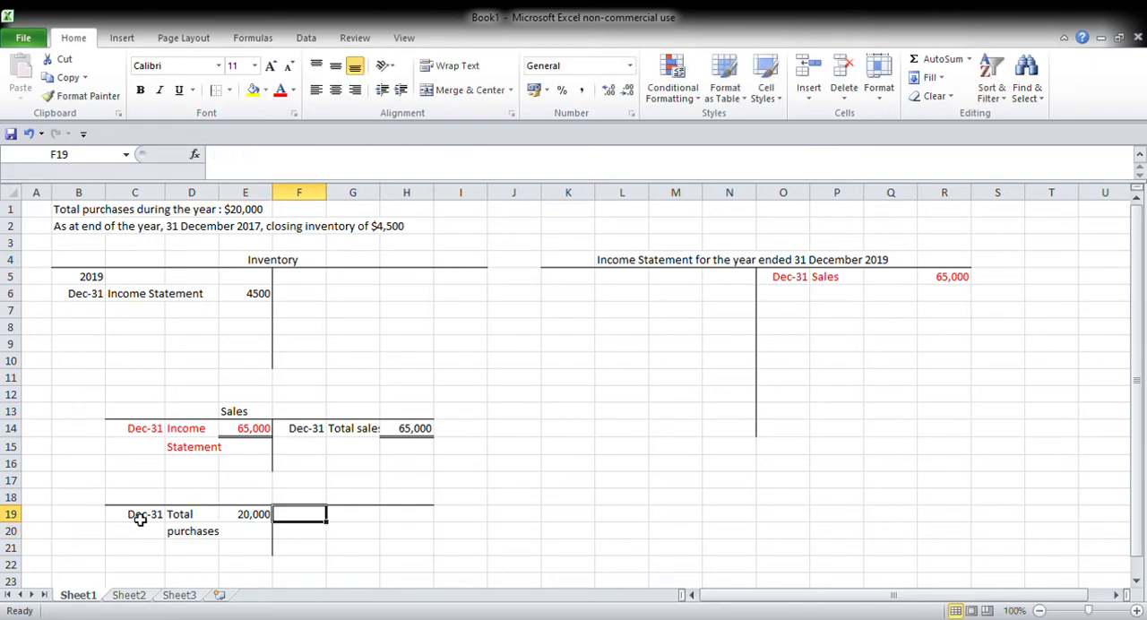
Step: Record the credit entry in the purchases T-account: Dec 31 in F19, "Income Statement" across G19:G20 and 20,000 in H19
{"action": "type", "text": "Dec 31"}
{"action": "key", "text": "Tab"}
{"action": "type", "text": "I"}
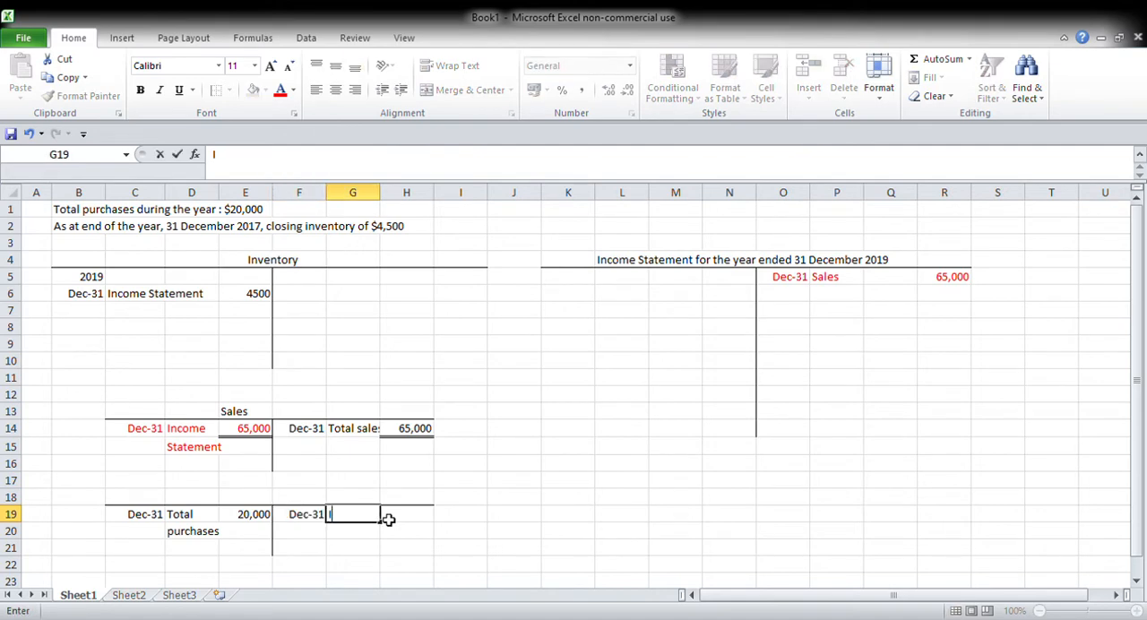
{"action": "type", "text": "ncome"}
{"action": "key", "text": "Return"}
{"action": "type", "text": "Statement"}
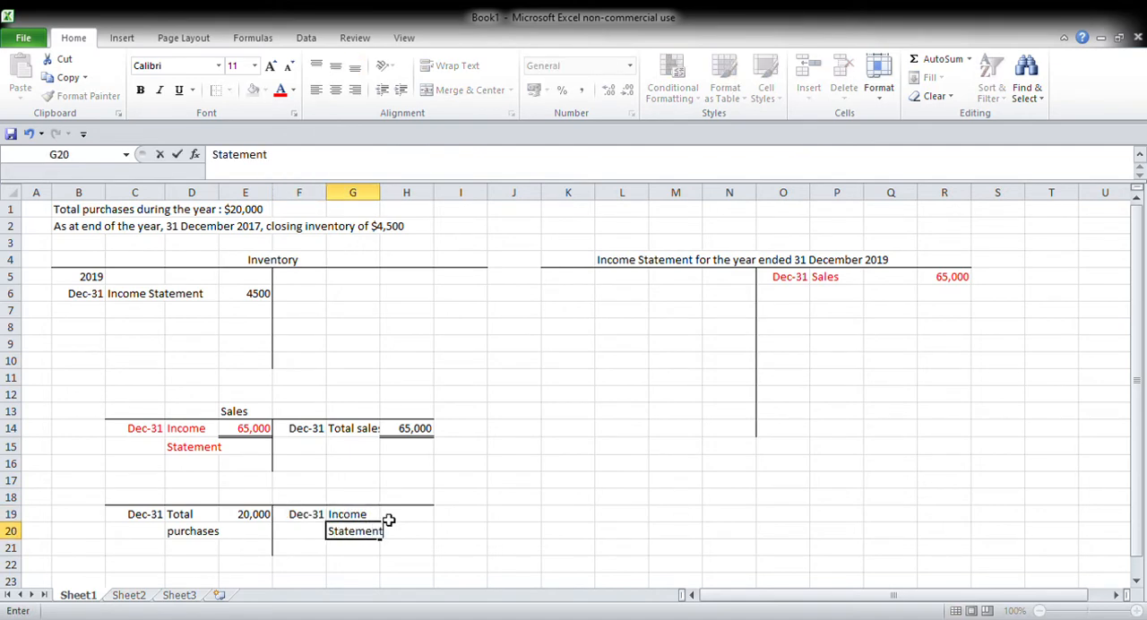
{"action": "left_click", "coordinate": [388, 519]}
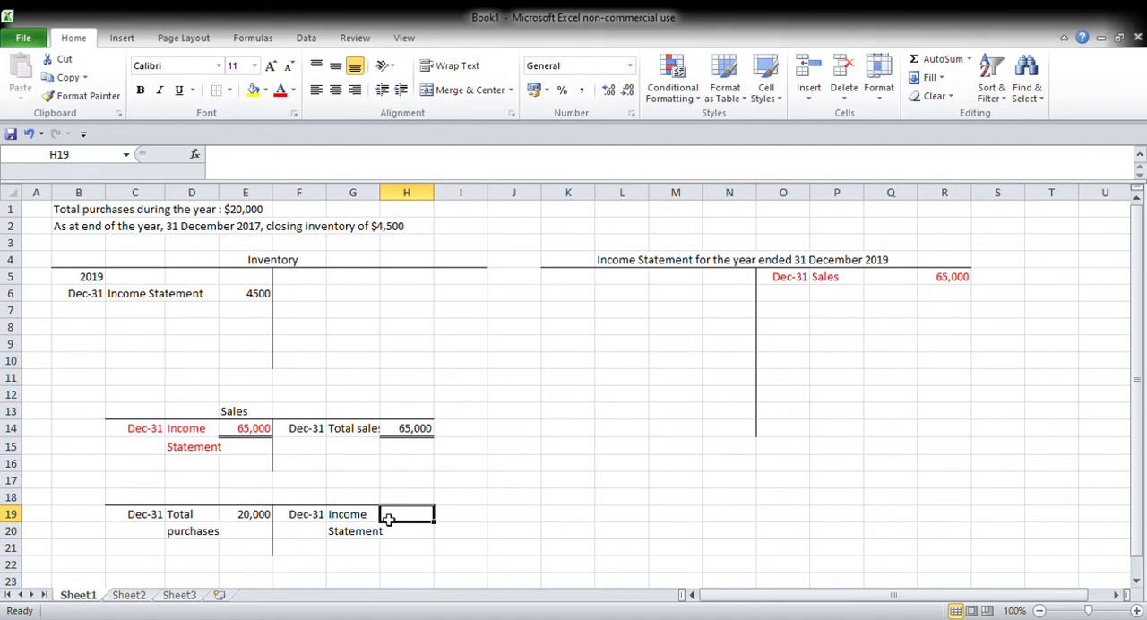
{"action": "type", "text": "21"}
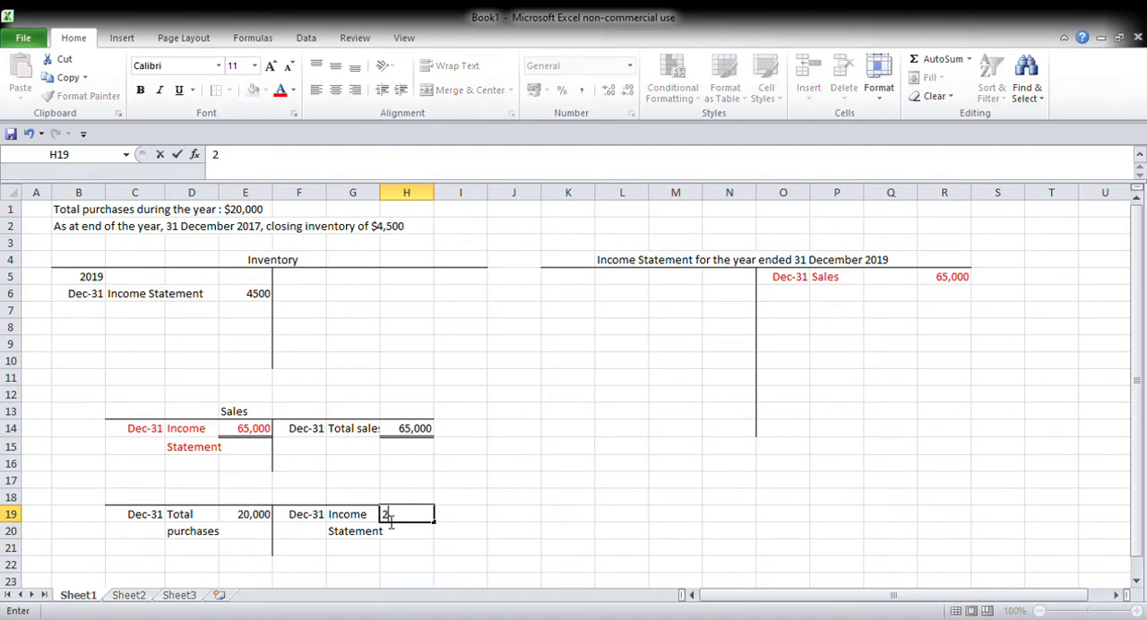
{"action": "key", "text": "Tab"}
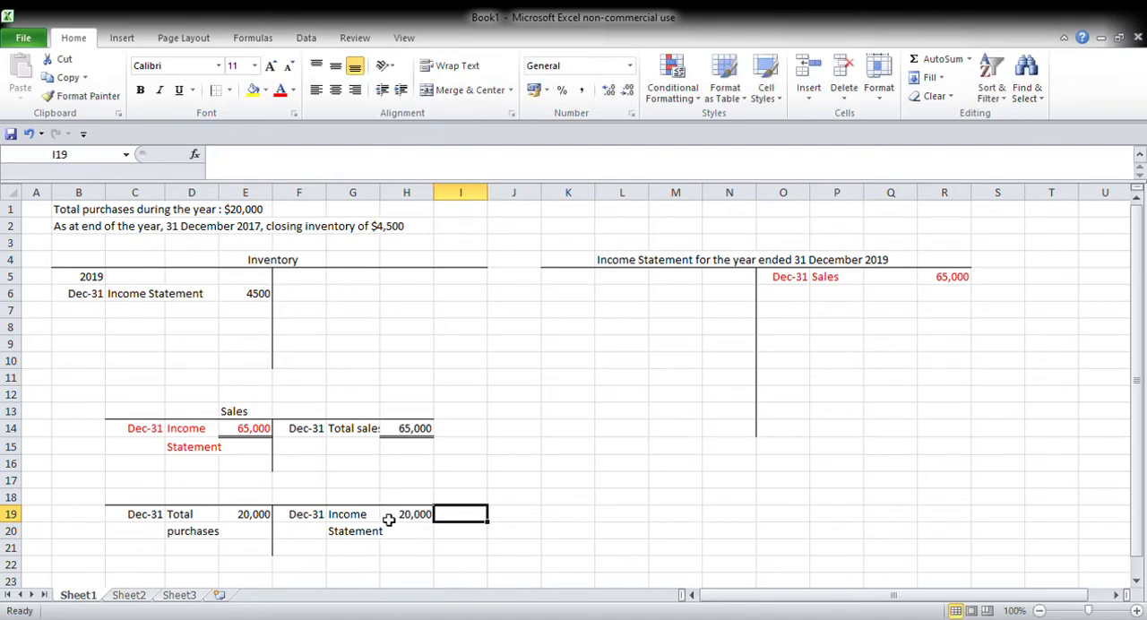
Step: Close off the purchases T-account with a double bottom border under the totals in E19 and H19
{"action": "left_click", "coordinate": [250, 516]}
{"action": "left_click", "coordinate": [222, 89]}
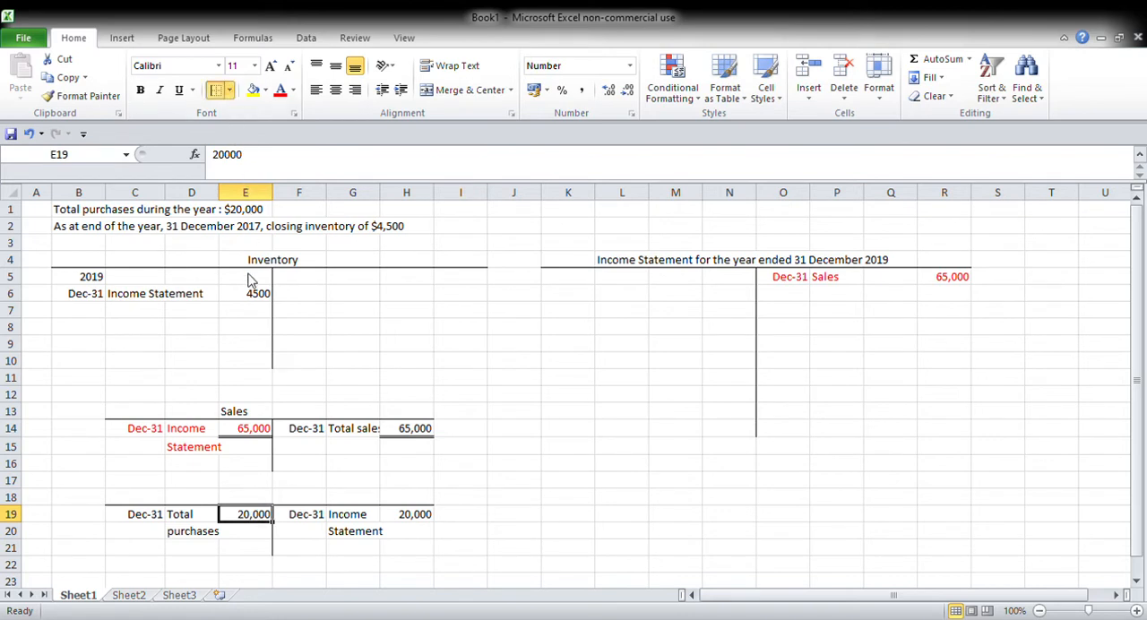
{"action": "left_click", "coordinate": [419, 520]}
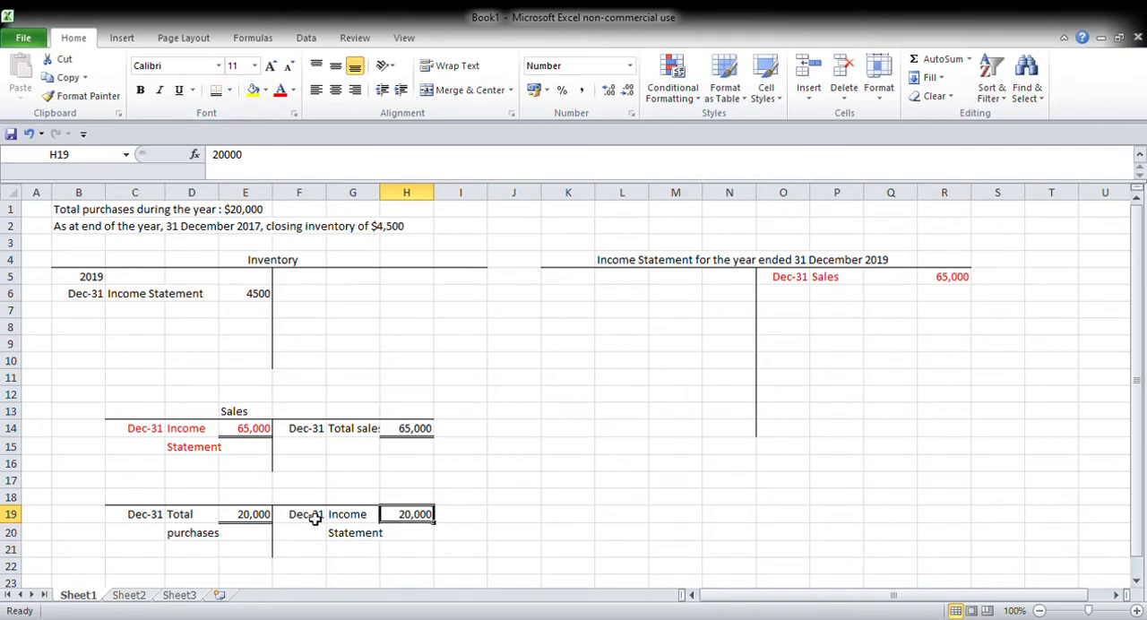
Step: Colour the Income Statement entry in F19:H20 of the purchases T-account blue
{"action": "left_click_drag", "start_coordinate": [315, 516], "coordinate": [431, 540]}
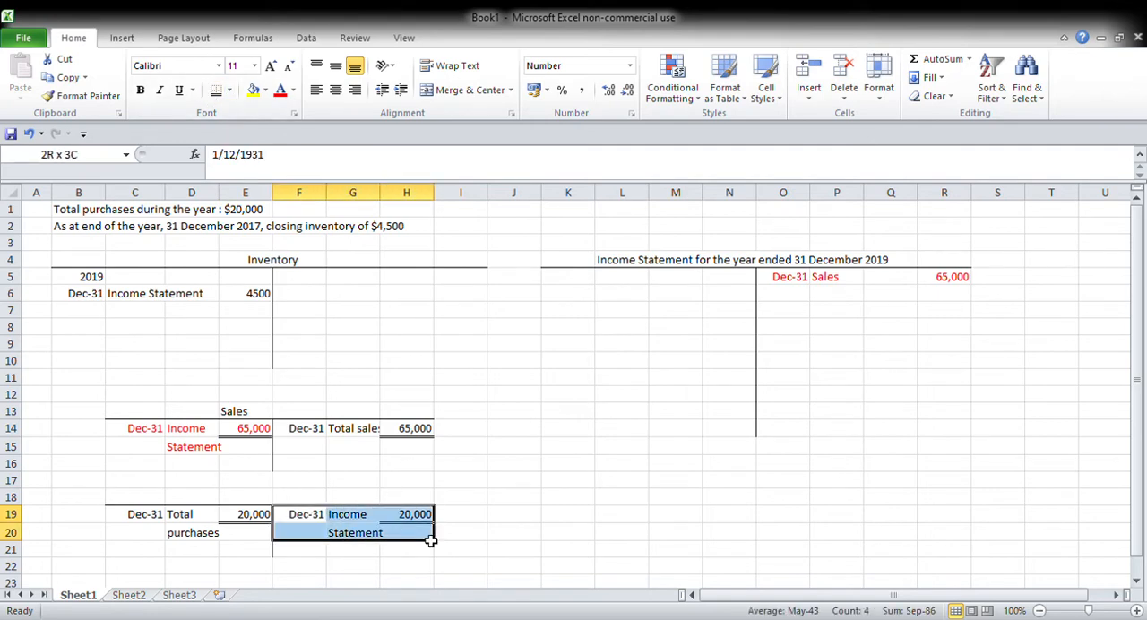
{"action": "left_click", "coordinate": [295, 92]}
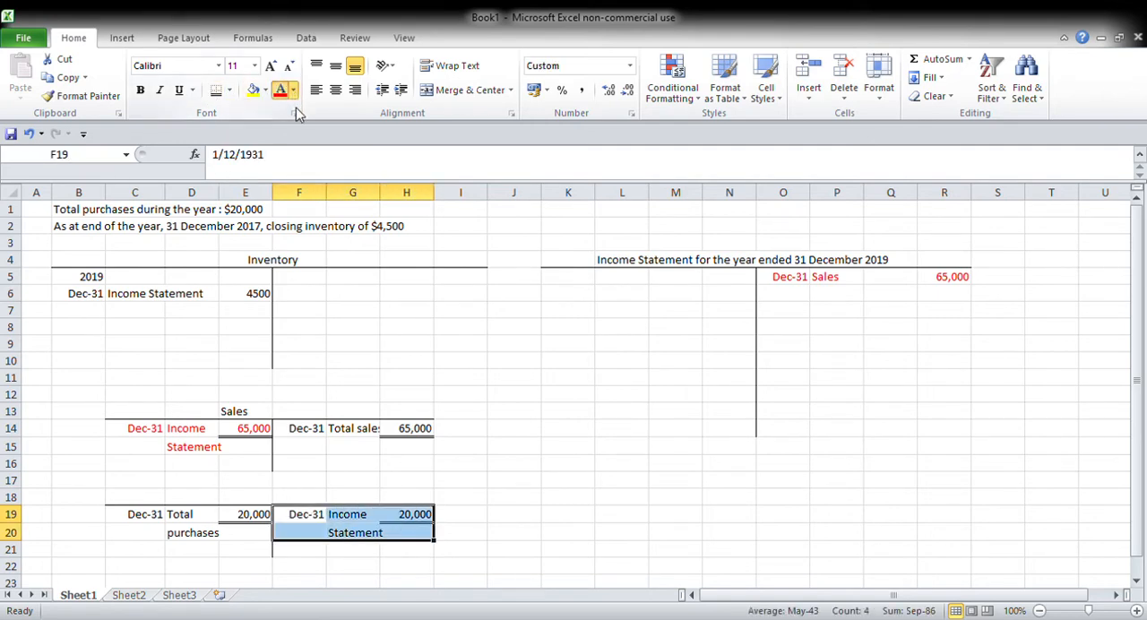
{"action": "left_click", "coordinate": [337, 145]}
{"action": "left_click", "coordinate": [583, 345]}
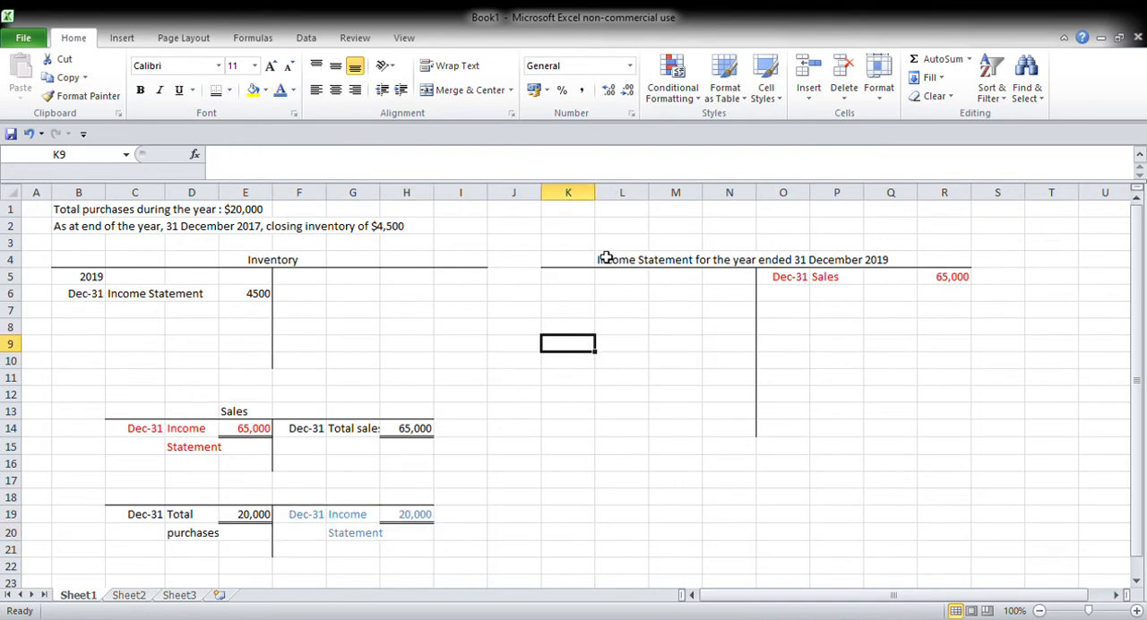
Step: Set a blue font for K5:N5 and enter the date Dec 31 in K5 on the income statement's debit side
{"action": "left_click_drag", "start_coordinate": [583, 276], "coordinate": [750, 285]}
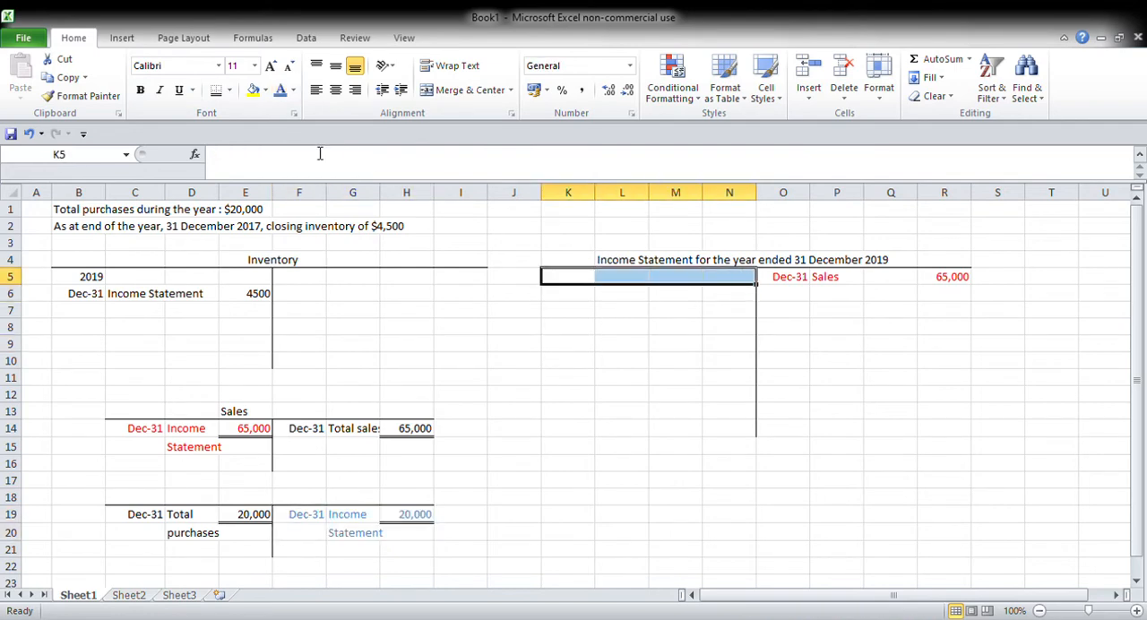
{"action": "key", "text": "Right"}
{"action": "key", "text": "Left"}
{"action": "type", "text": "Dec"}
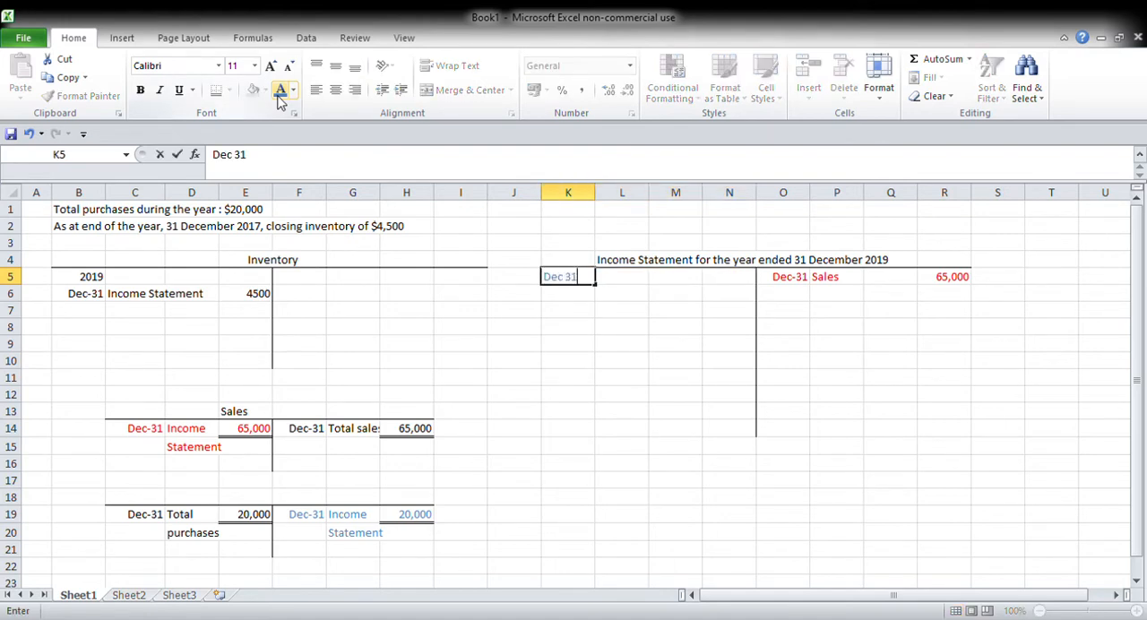
{"action": "key", "text": "Tab"}
Step: Enter "Purchases" in L5 of the income statement, correcting the spelling
{"action": "type", "text": "Purchawe"}
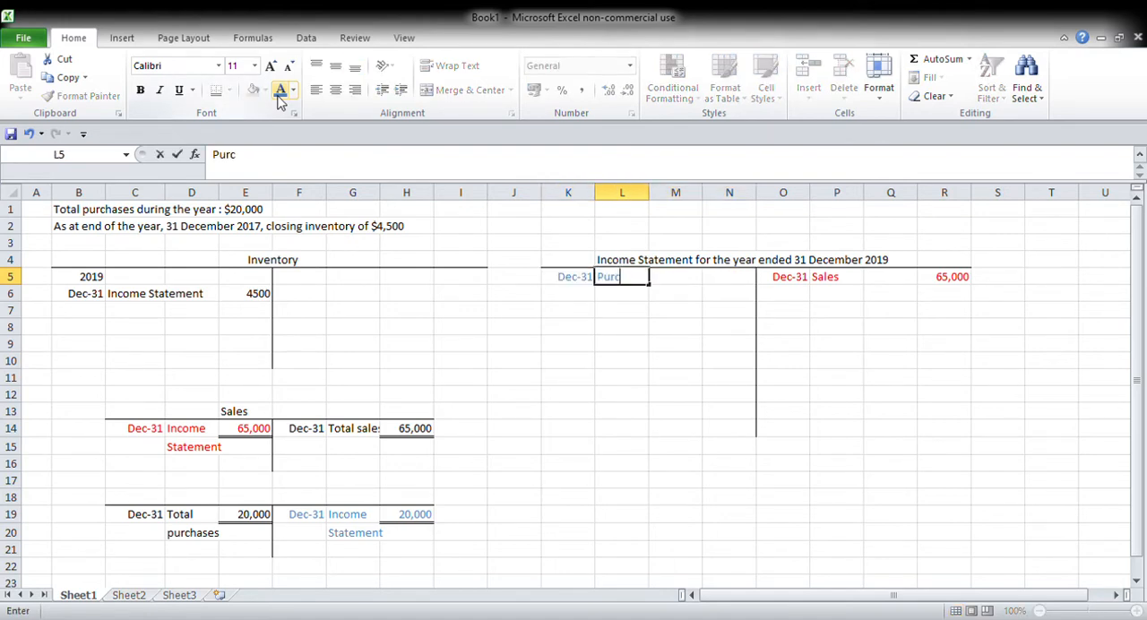
{"action": "key", "text": "BackSpace"}
{"action": "key", "text": "BackSpace"}
{"action": "type", "text": "es"}
{"action": "key", "text": "Tab"}
{"action": "key", "text": "Left"}
{"action": "left_click", "coordinate": [250, 154]}
{"action": "type", "text": "s"}
{"action": "key", "text": "Return"}
{"action": "key", "text": "Up"}
{"action": "key", "text": "Right"}
{"action": "key", "text": "Right"}
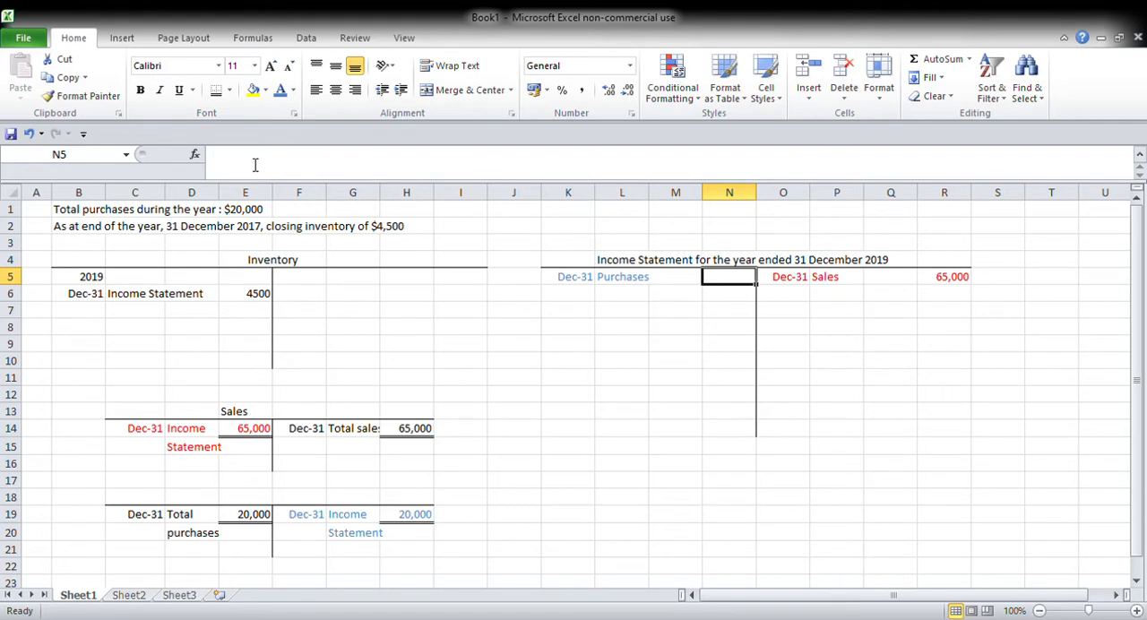
Step: Enter the purchases amount in N5 as 20,000 with a thousands separator
{"action": "type", "text": "200"}
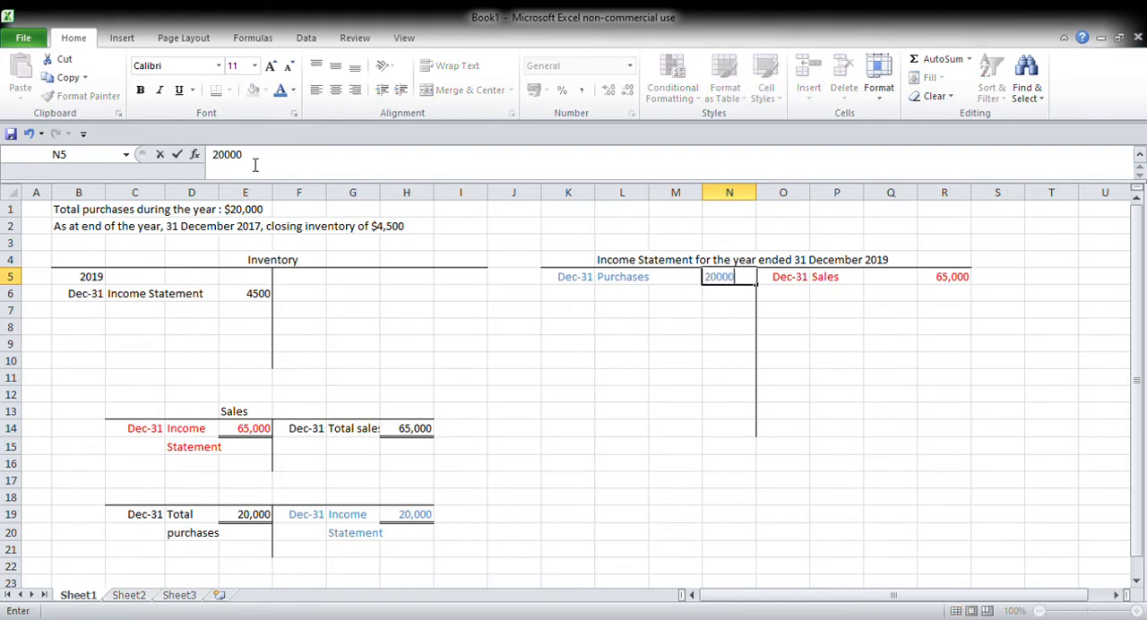
{"action": "type", "text": "00"}
{"action": "key", "text": "Return"}
{"action": "key", "text": "Up"}
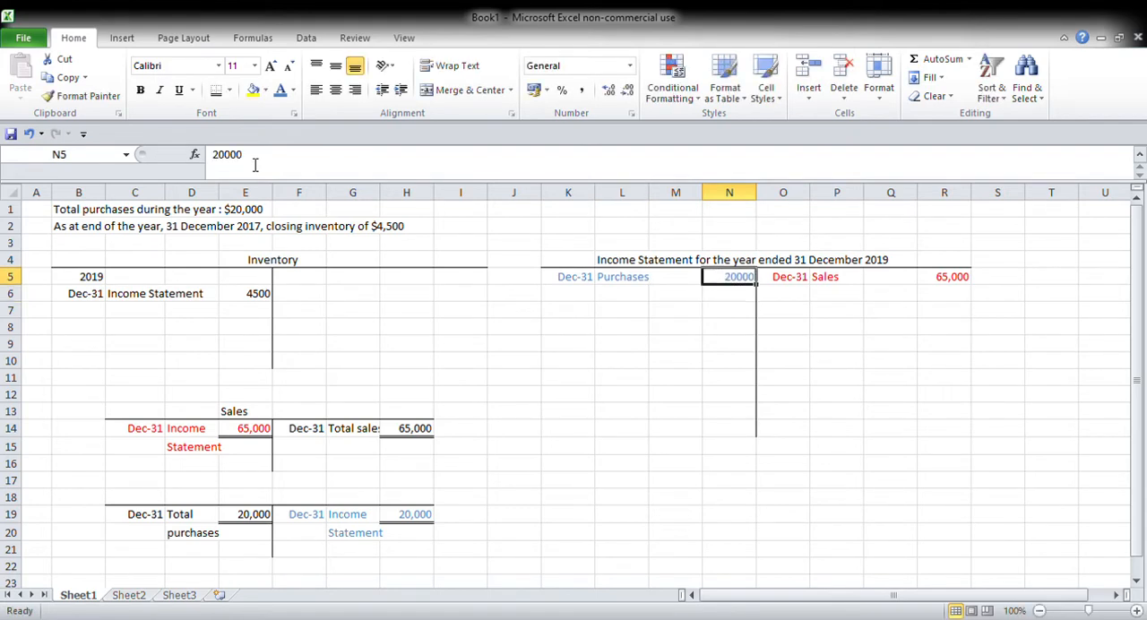
{"action": "left_click", "coordinate": [230, 161]}
{"action": "type", "text": ","}
{"action": "key", "text": "Return"}
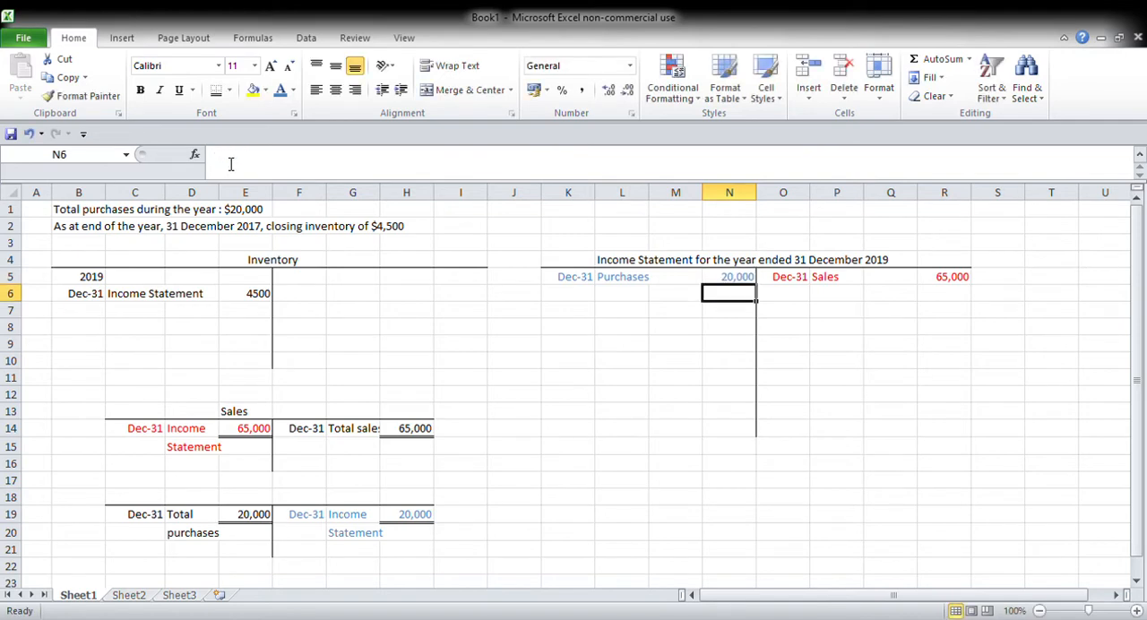
Step: Draw the horizontal line of a new T-account with a bottom border across C23:H23, below the purchases account
{"action": "key", "text": "Down"}
{"action": "key", "text": "Down"}
{"action": "key", "text": "Down"}
{"action": "key", "text": "Down"}
{"action": "key", "text": "Down"}
{"action": "key", "text": "Down"}
{"action": "key", "text": "Down"}
{"action": "key", "text": "Down"}
{"action": "key", "text": "Down"}
{"action": "key", "text": "Down"}
{"action": "key", "text": "Down"}
{"action": "key", "text": "Down"}
{"action": "key", "text": "Down"}
{"action": "key", "text": "Down"}
{"action": "key", "text": "Down"}
{"action": "key", "text": "Down"}
{"action": "key", "text": "Down"}
{"action": "key", "text": "Left"}
{"action": "key", "text": "Left"}
{"action": "key", "text": "Left"}
{"action": "key", "text": "Left"}
{"action": "key", "text": "Left"}
{"action": "key", "text": "Left"}
{"action": "key", "text": "Left"}
{"action": "key", "text": "Left"}
{"action": "key", "text": "Left"}
{"action": "key", "text": "Left"}
{"action": "key", "text": "Left"}
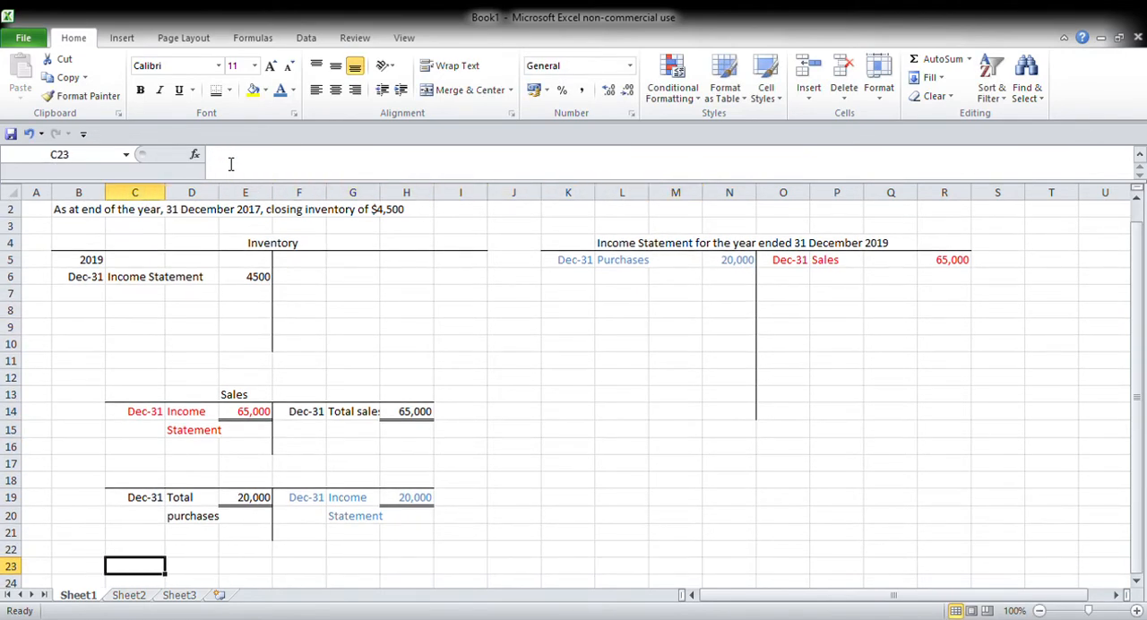
{"action": "key", "text": "shift+Right"}
{"action": "key", "text": "shift+Right"}
{"action": "key", "text": "shift+Right"}
{"action": "key", "text": "shift+Right"}
{"action": "key", "text": "shift+Right"}
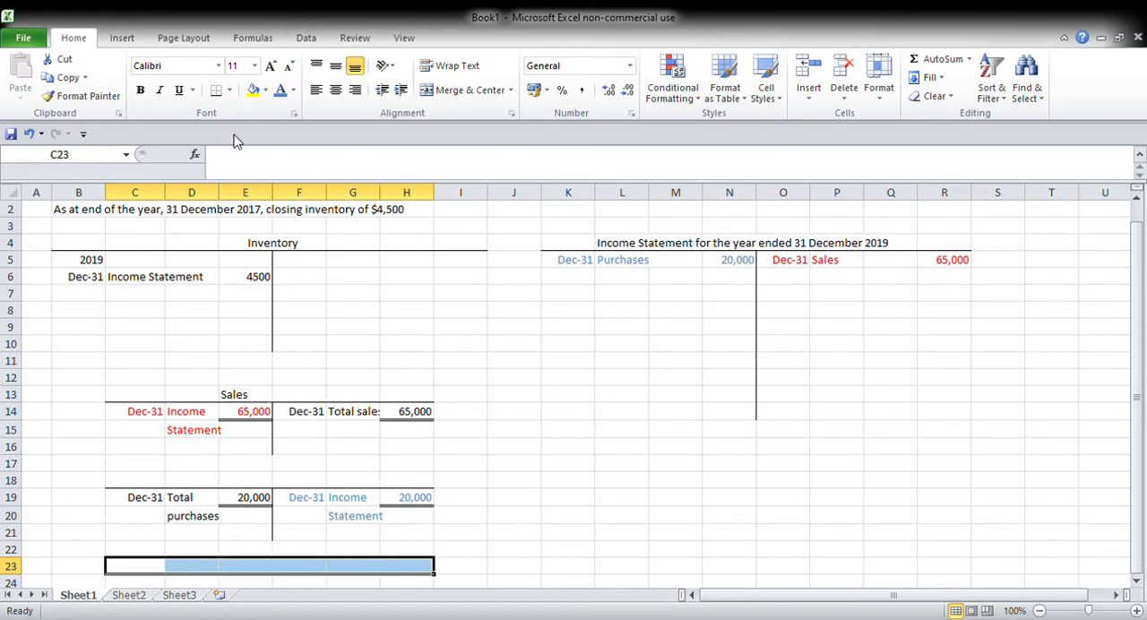
Step: Add the new T-account's vertical centre line as a left border on F24:F25
{"action": "key", "text": "Down"}
{"action": "key", "text": "Down"}
{"action": "key", "text": "Right"}
{"action": "key", "text": "Right"}
{"action": "mouse_move", "coordinate": [287, 554]}
{"action": "left_mouse_down"}
{"action": "mouse_move", "coordinate": [290, 579]}
{"action": "mouse_move", "coordinate": [298, 564]}
{"action": "left_mouse_up"}
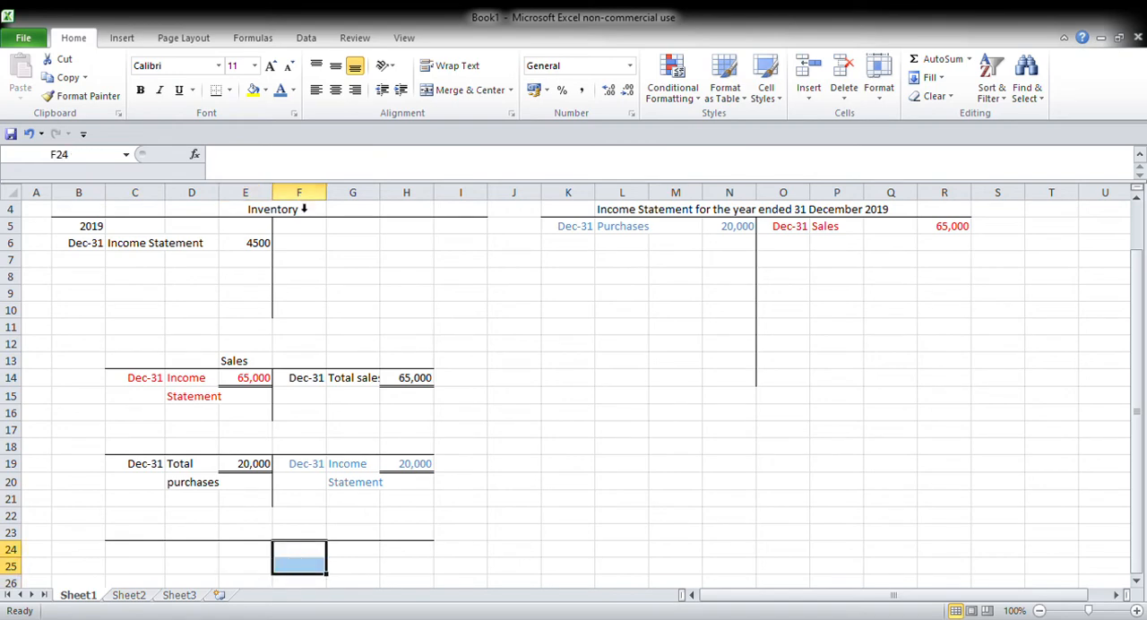
Step: Title the new T-account "Carriage Inwards" in E23
{"action": "key", "text": "Up"}
{"action": "left_click", "coordinate": [237, 168]}
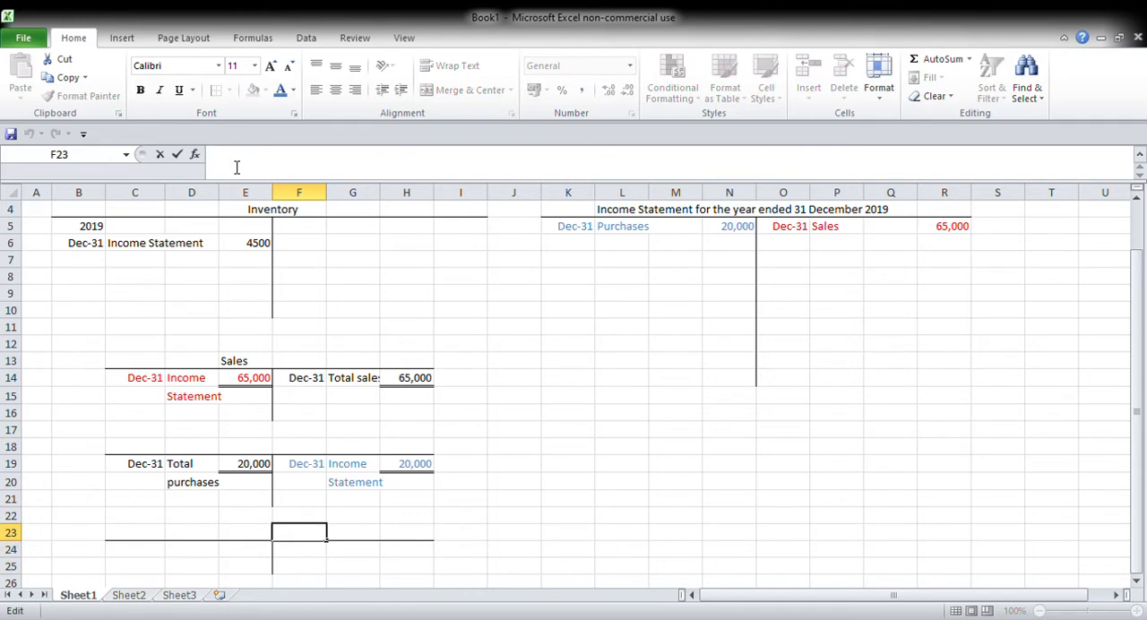
{"action": "left_click", "coordinate": [255, 538]}
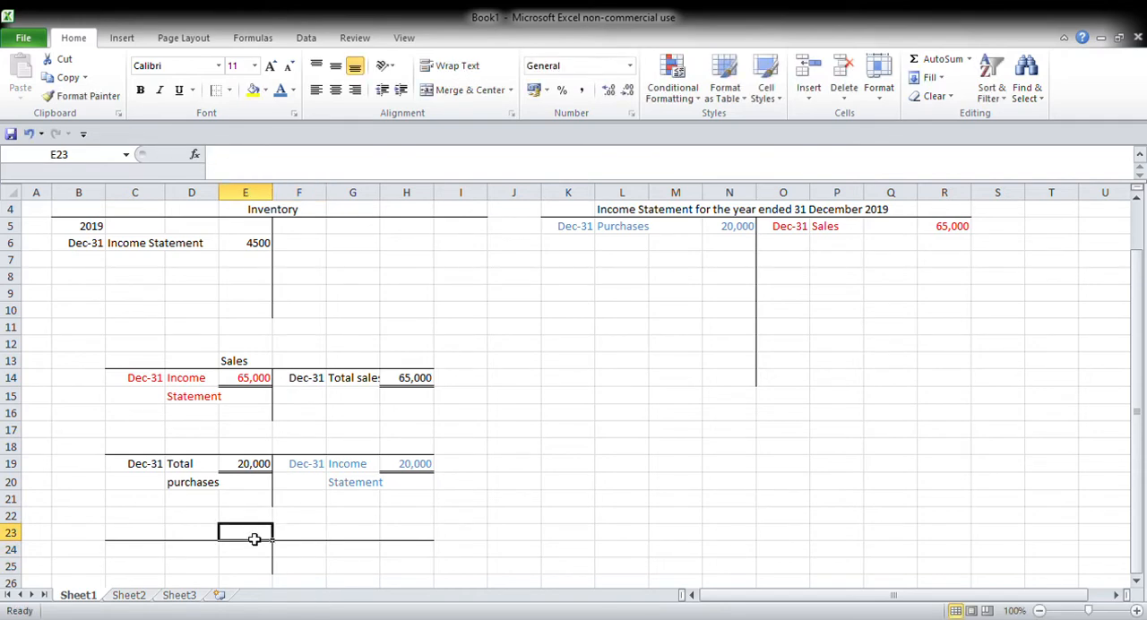
{"action": "type", "text": "Carriage"}
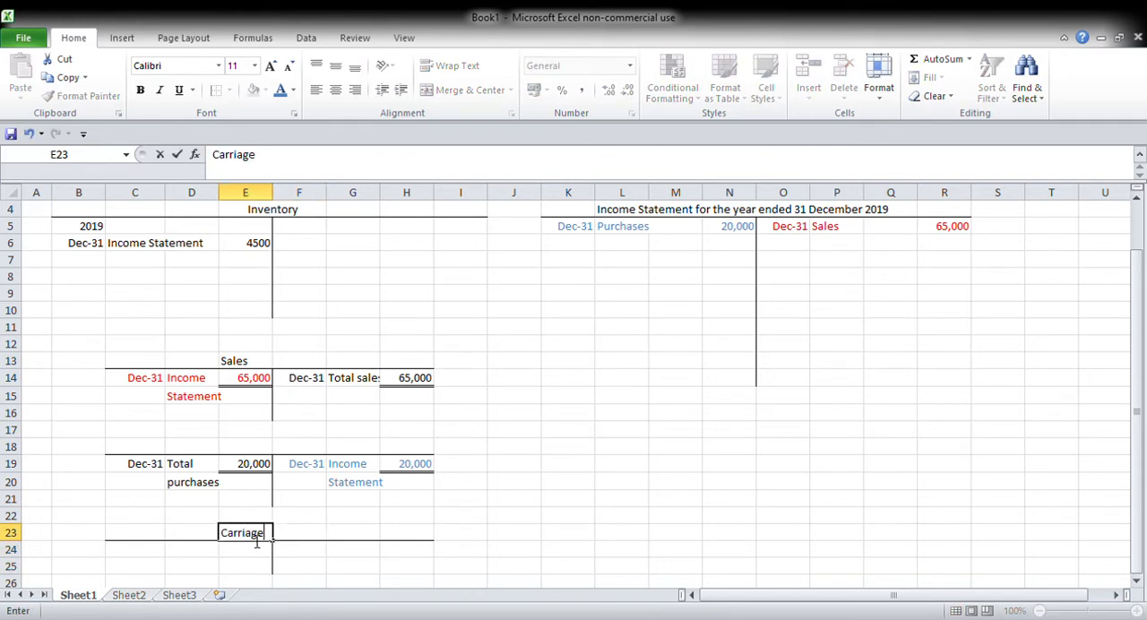
{"action": "type", "text": " Inwards"}
{"action": "key", "text": "Return"}
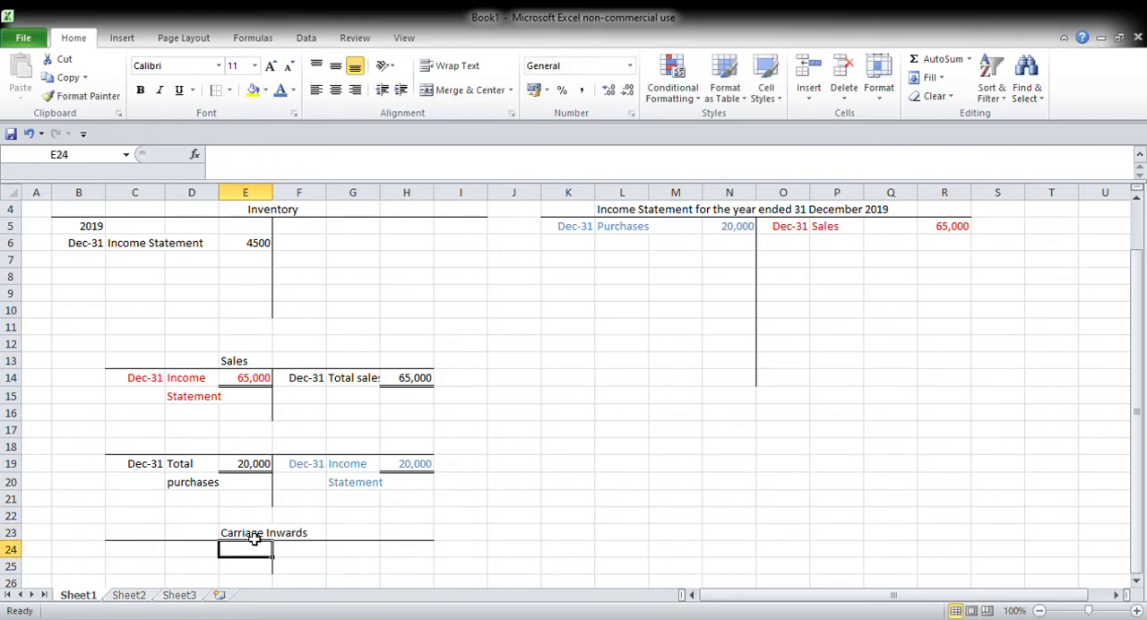
Step: Enter the date Dec 31 in C24 on the debit side of the Carriage Inwards account
{"action": "key", "text": "Left"}
{"action": "key", "text": "Left"}
{"action": "type", "text": "Dec 31"}
{"action": "key", "text": "Tab"}
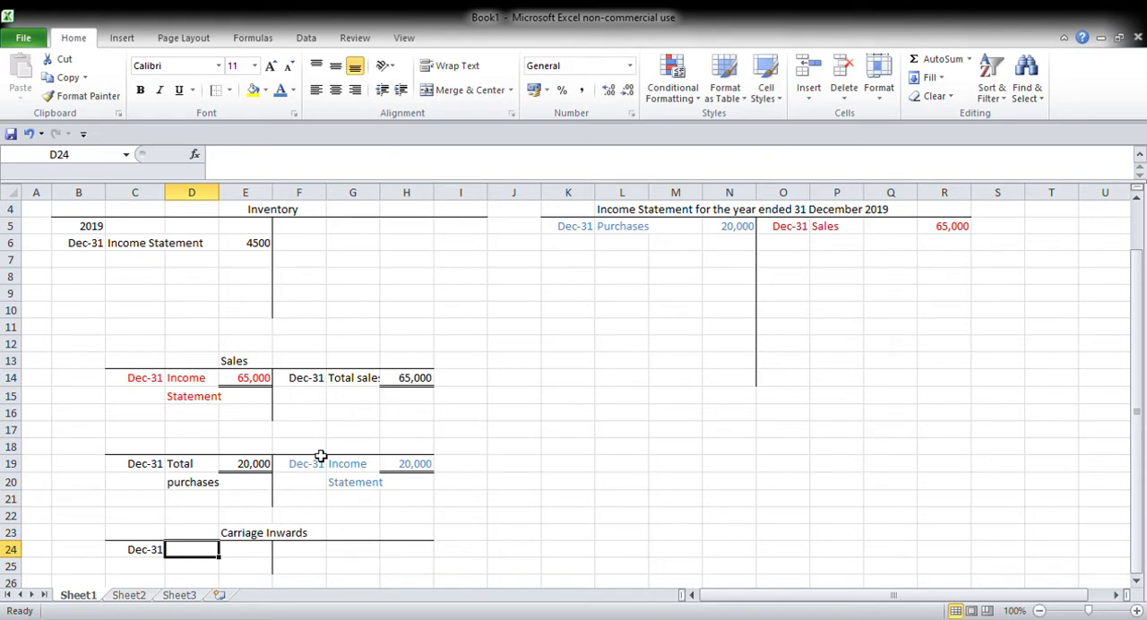
Step: Record the Carriage Inwards debit entry with "Bank" in D24 and 500 in E24
{"action": "type", "text": "Basn"}
{"action": "key", "text": "Home"}
{"action": "key", "text": "Right"}
{"action": "key", "text": "Right"}
{"action": "key", "text": "Right"}
{"action": "key", "text": "F2"}
{"action": "key", "text": "BackSpace"}
{"action": "key", "text": "BackSpace"}
{"action": "type", "text": "nk"}
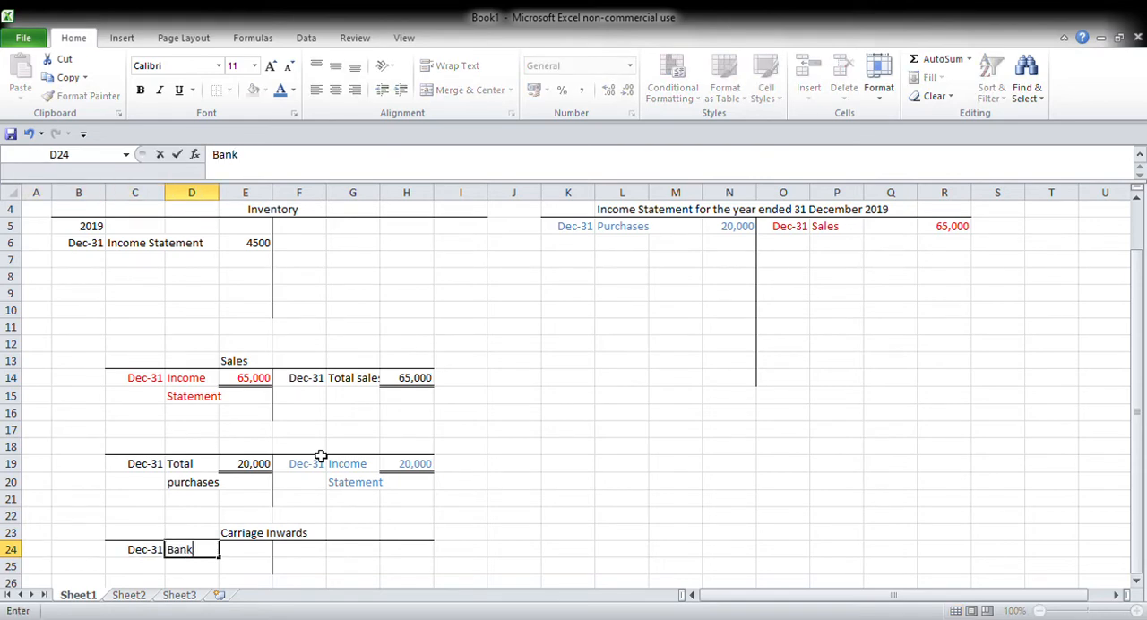
{"action": "key", "text": "Tab"}
{"action": "type", "text": "5"}
{"action": "key", "text": "Tab"}
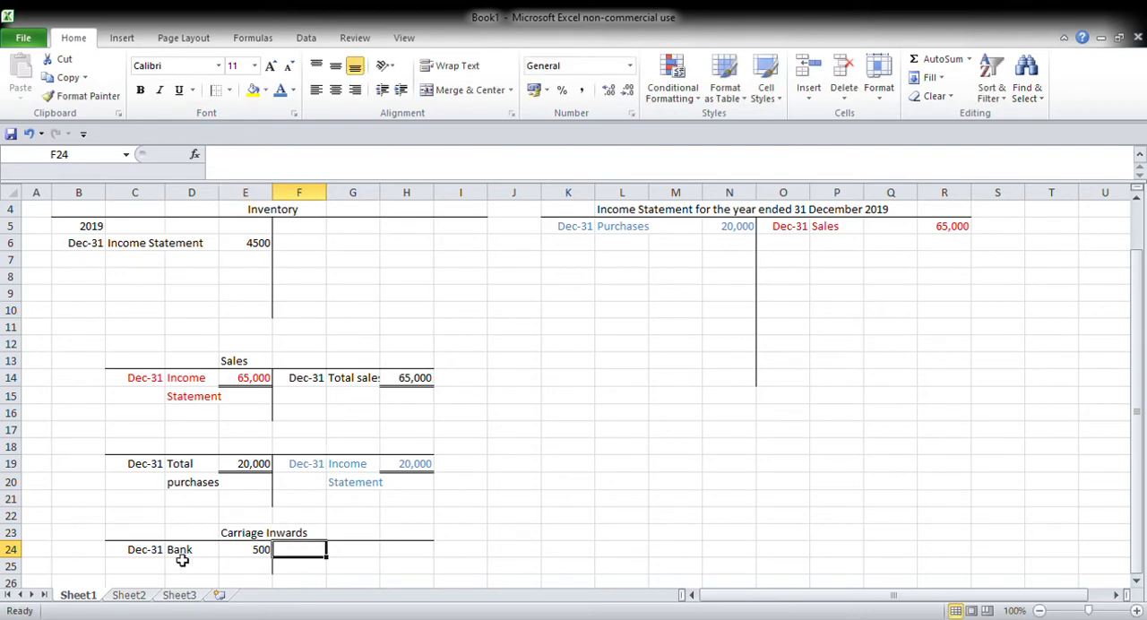
Step: Enter the date Dec-31 in F24 on the credit side of the Carriage Inwards account
{"action": "left_click", "coordinate": [318, 531]}
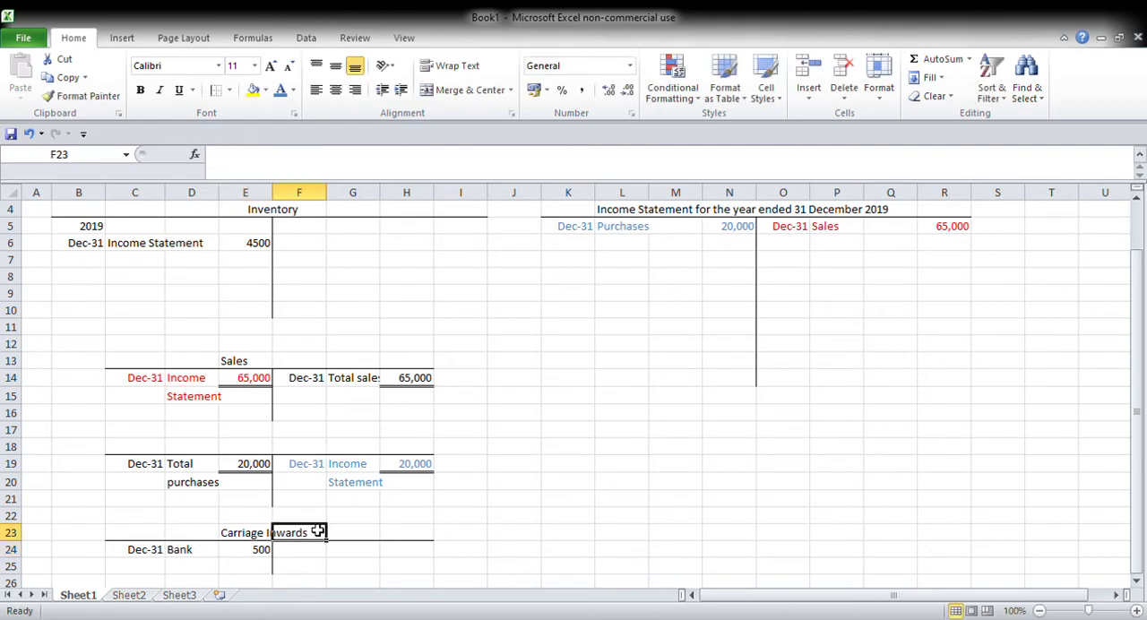
{"action": "type", "text": "ec"}
{"action": "key", "text": "Escape"}
{"action": "key", "text": "Down"}
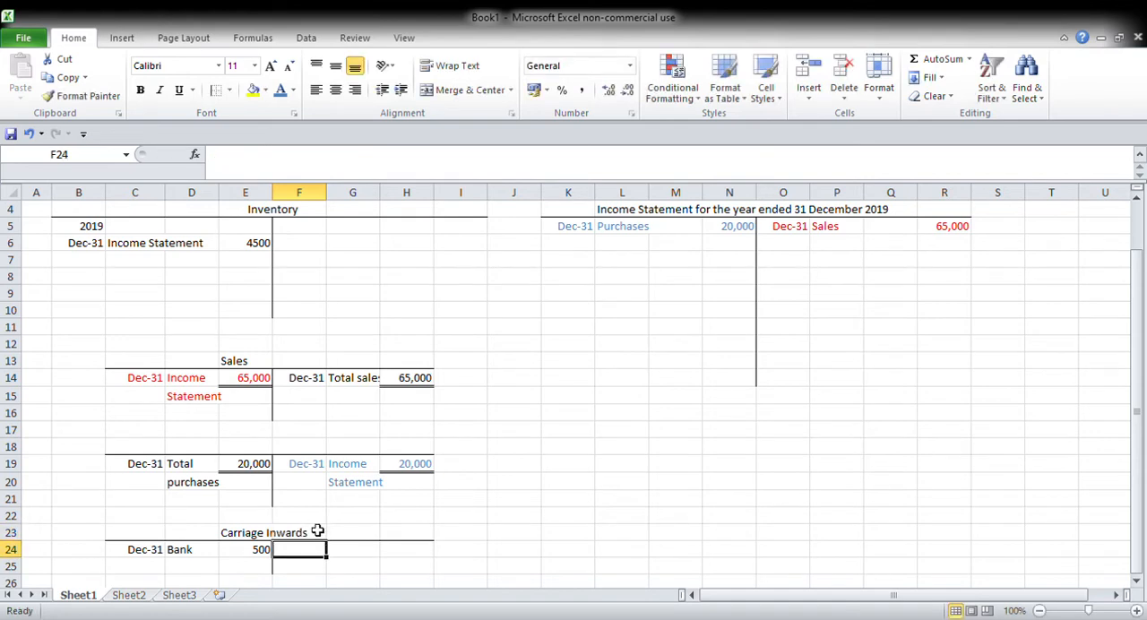
{"action": "type", "text": "Dec-31"}
{"action": "key", "text": "Right"}
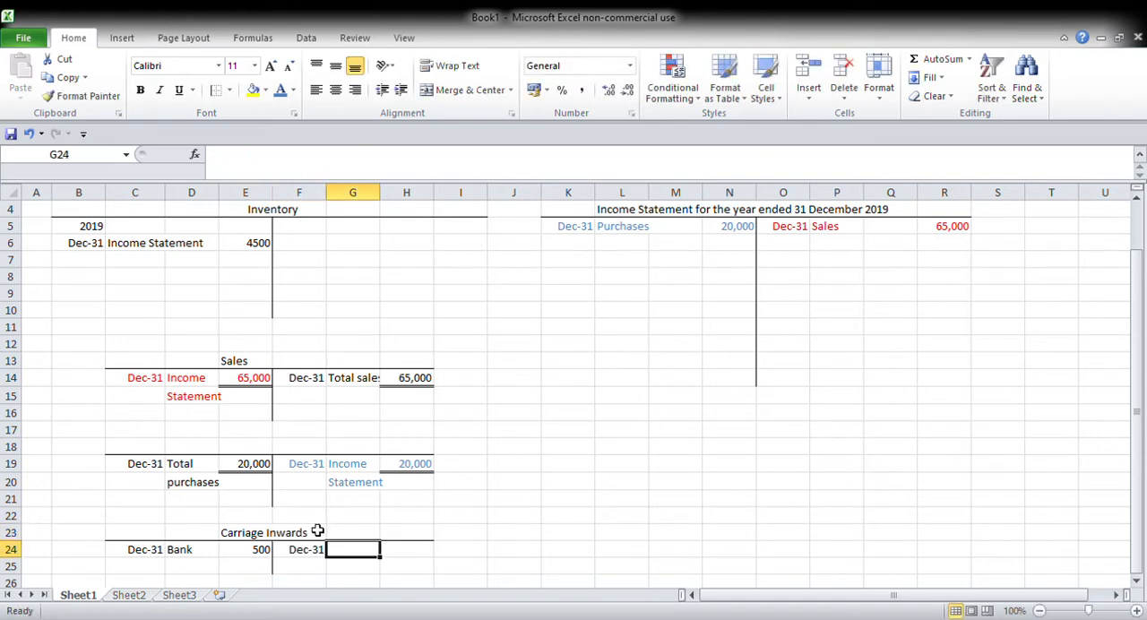
Step: Complete the Carriage Inwards credit entry with "Income" in G24, "Statement" in G25 and 500 in H24
{"action": "type", "text": "Income"}
{"action": "key", "text": "Return"}
{"action": "type", "text": "Sttaemen"}
{"action": "key", "text": "BackSpace"}
{"action": "key", "text": "BackSpace"}
{"action": "key", "text": "BackSpace"}
{"action": "key", "text": "BackSpace"}
{"action": "key", "text": "BackSpace"}
{"action": "key", "text": "BackSpace"}
{"action": "type", "text": "atement"}
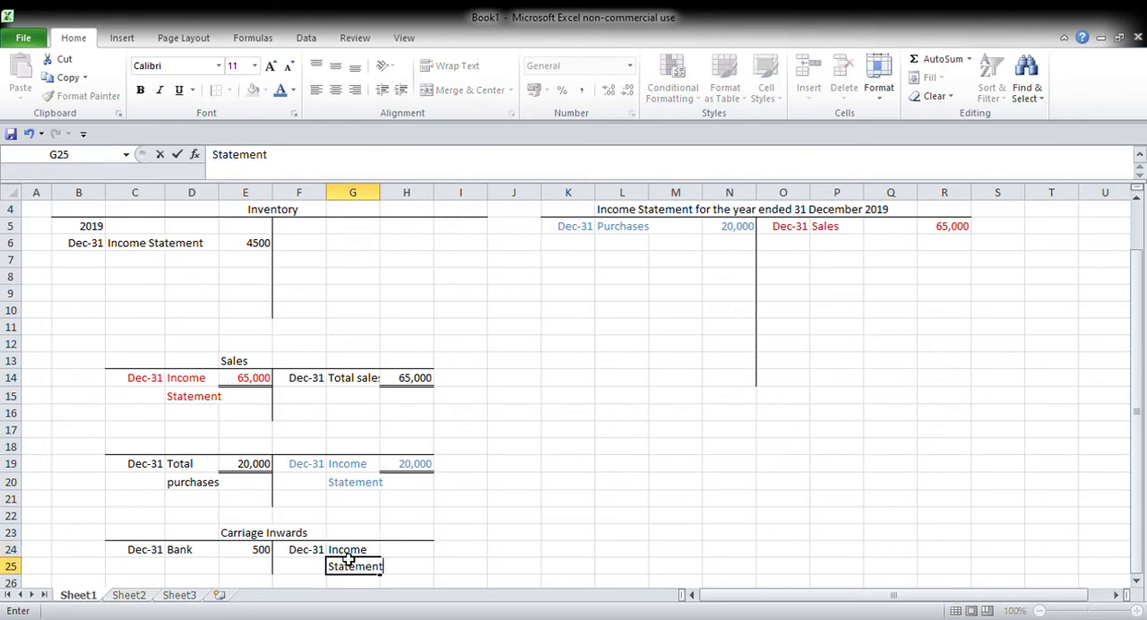
{"action": "key", "text": "Tab"}
{"action": "key", "text": "Up"}
{"action": "type", "text": "500"}
{"action": "key", "text": "Tab"}
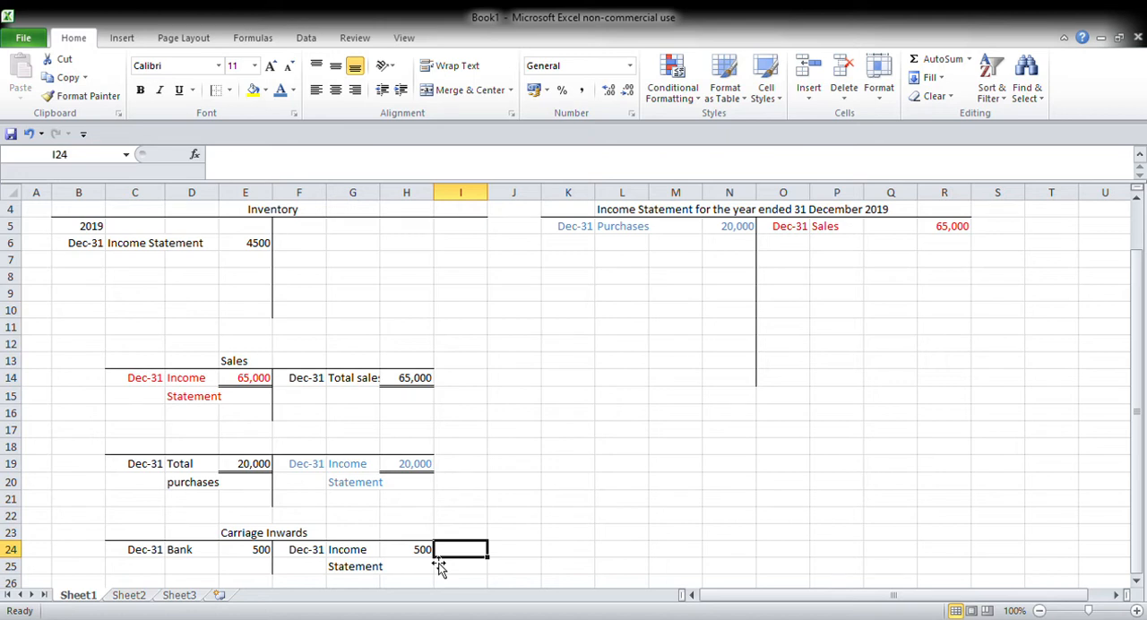
Step: Title the purchases T-account "Purchases" in E18
{"action": "left_click", "coordinate": [268, 450]}
{"action": "type", "text": "POr"}
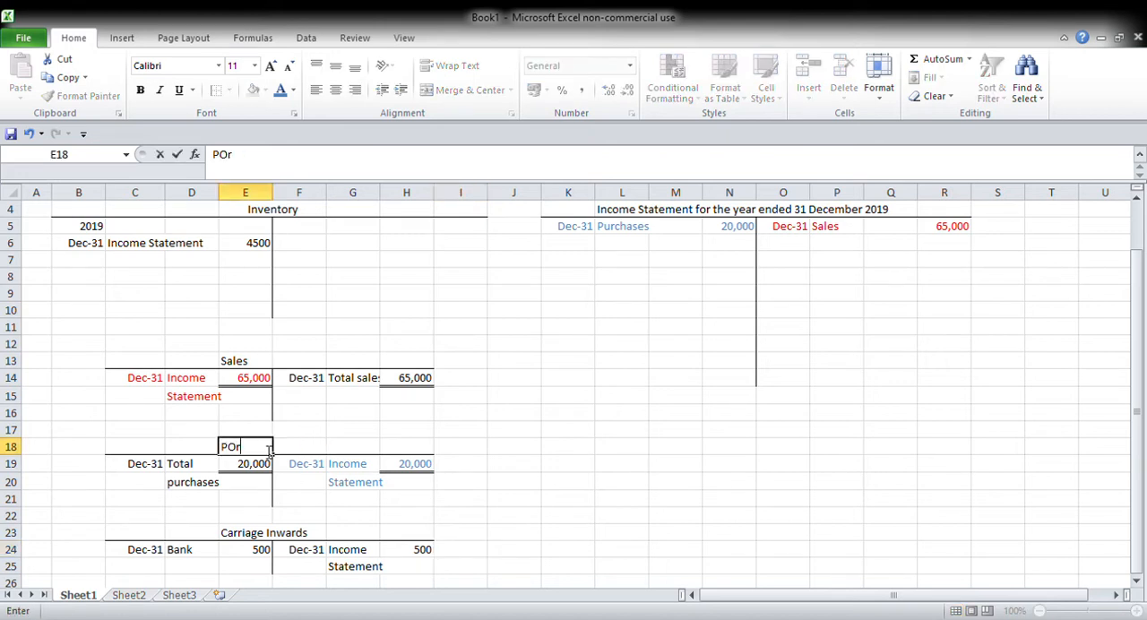
{"action": "type", "text": "chases"}
{"action": "key", "text": "Return"}
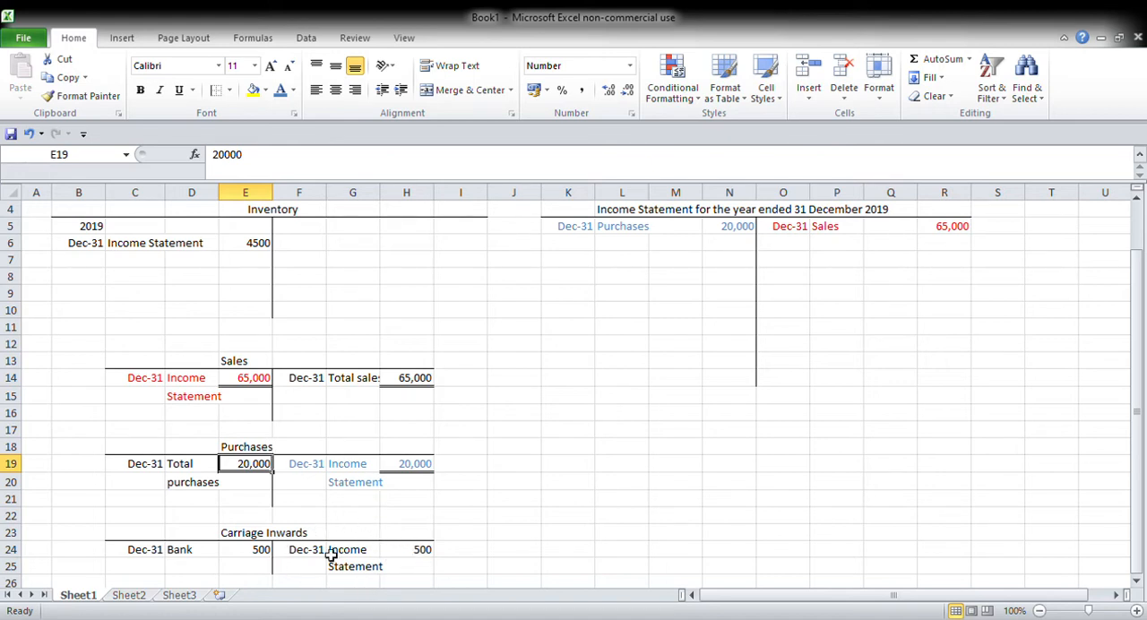
Step: Close both sides of the Carriage Inwards account with a double bottom border under H24 and E24
{"action": "left_click", "coordinate": [414, 550]}
{"action": "left_click", "coordinate": [218, 90]}
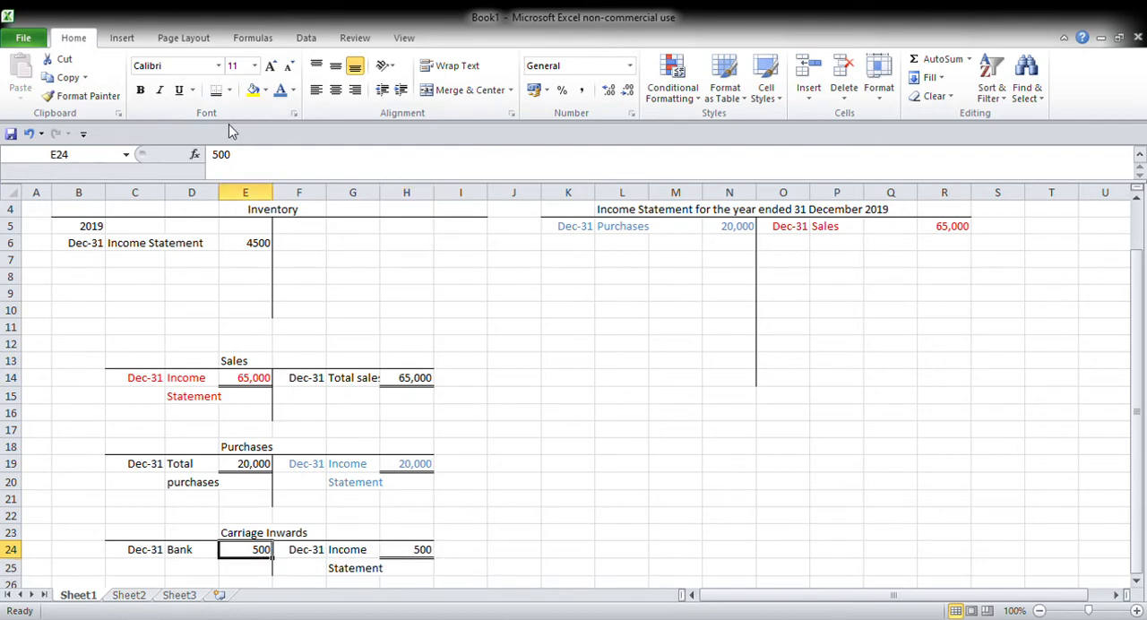
{"action": "left_click", "coordinate": [216, 89]}
Step: Colour the Income Statement entry in F24:H25 of the Carriage Inwards account green
{"action": "left_click_drag", "start_coordinate": [321, 549], "coordinate": [428, 575]}
{"action": "left_click", "coordinate": [292, 90]}
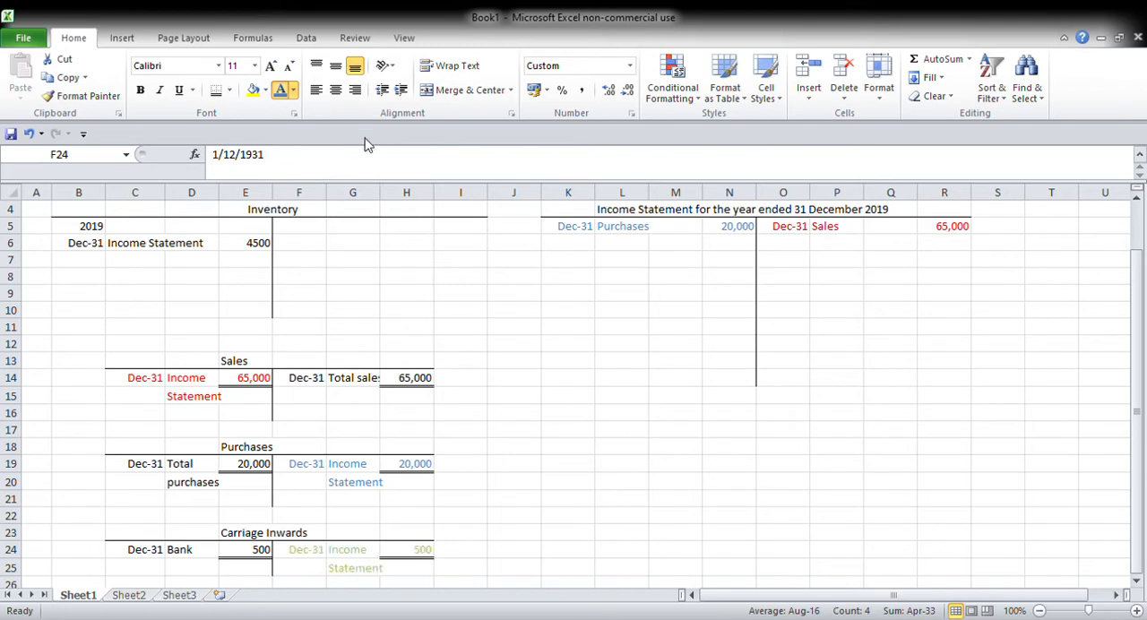
{"action": "left_click", "coordinate": [353, 241]}
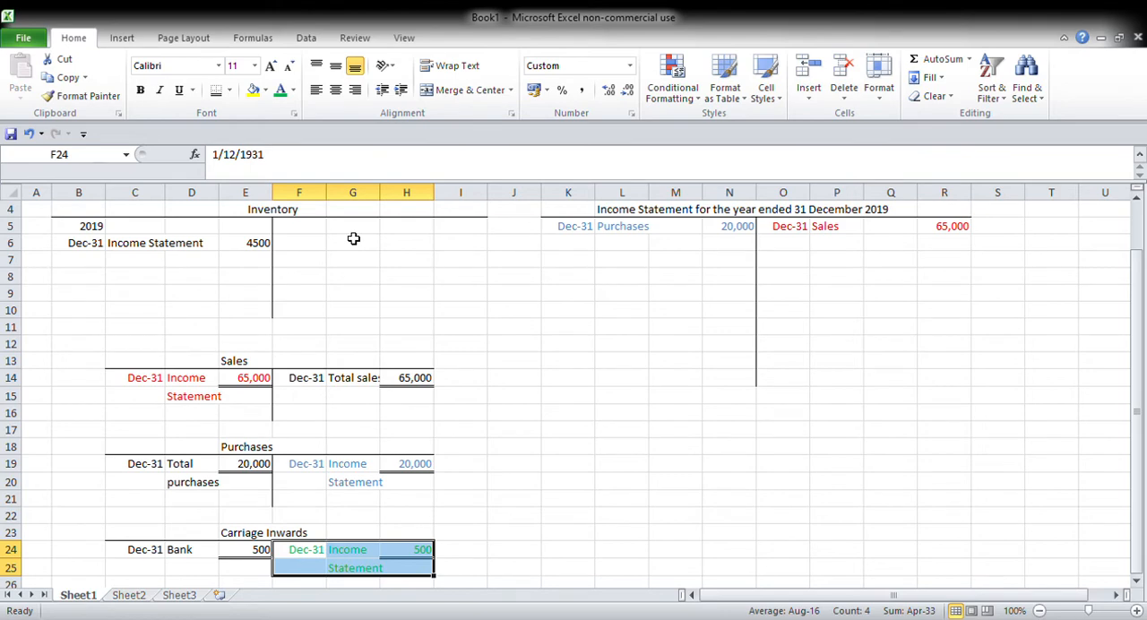
{"action": "left_click", "coordinate": [538, 449]}
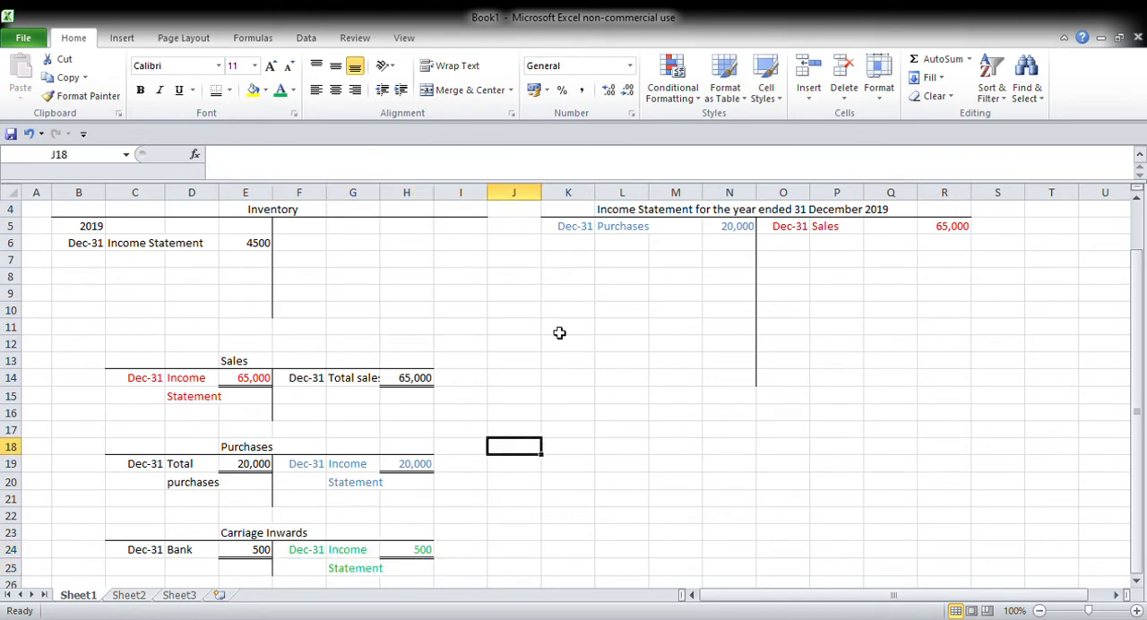
Step: Enter "Carriage Inwards" in L6 and 500 in N6 on the income statement's debit side
{"action": "left_click", "coordinate": [617, 250]}
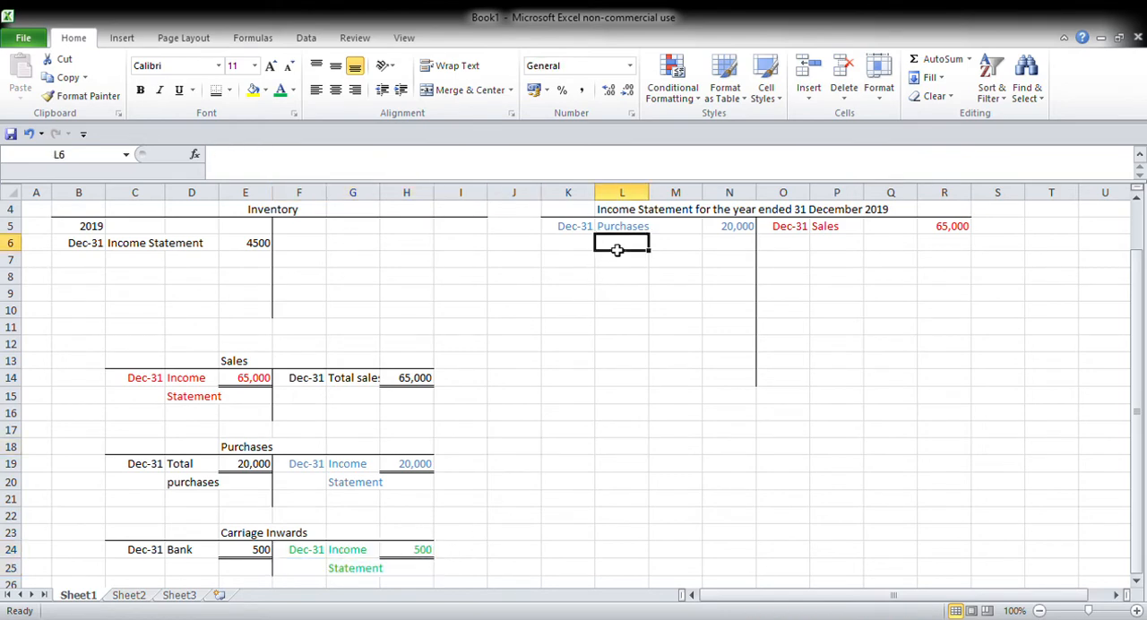
{"action": "type", "text": "Carriage Inwards"}
{"action": "key", "text": "Tab"}
{"action": "key", "text": "Tab"}
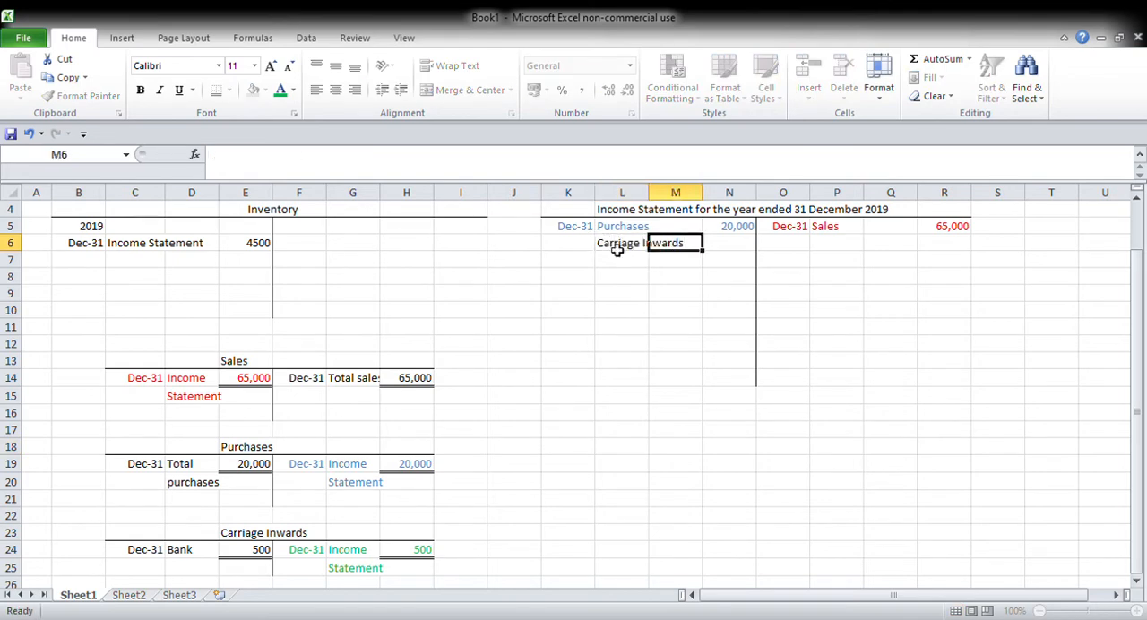
{"action": "type", "text": "500"}
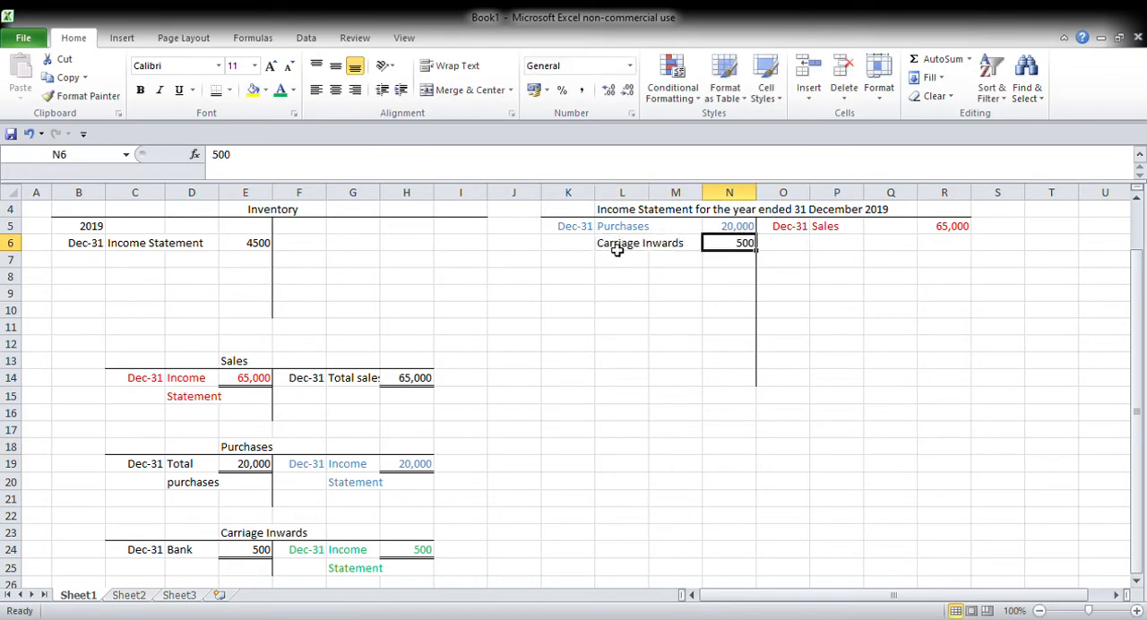
Step: Colour the Carriage Inwards line in L6:N6 of the income statement green
{"action": "left_click", "coordinate": [618, 250]}
{"action": "left_click_drag", "start_coordinate": [618, 250], "coordinate": [724, 248]}
{"action": "left_click", "coordinate": [279, 90]}
{"action": "left_click", "coordinate": [568, 348]}
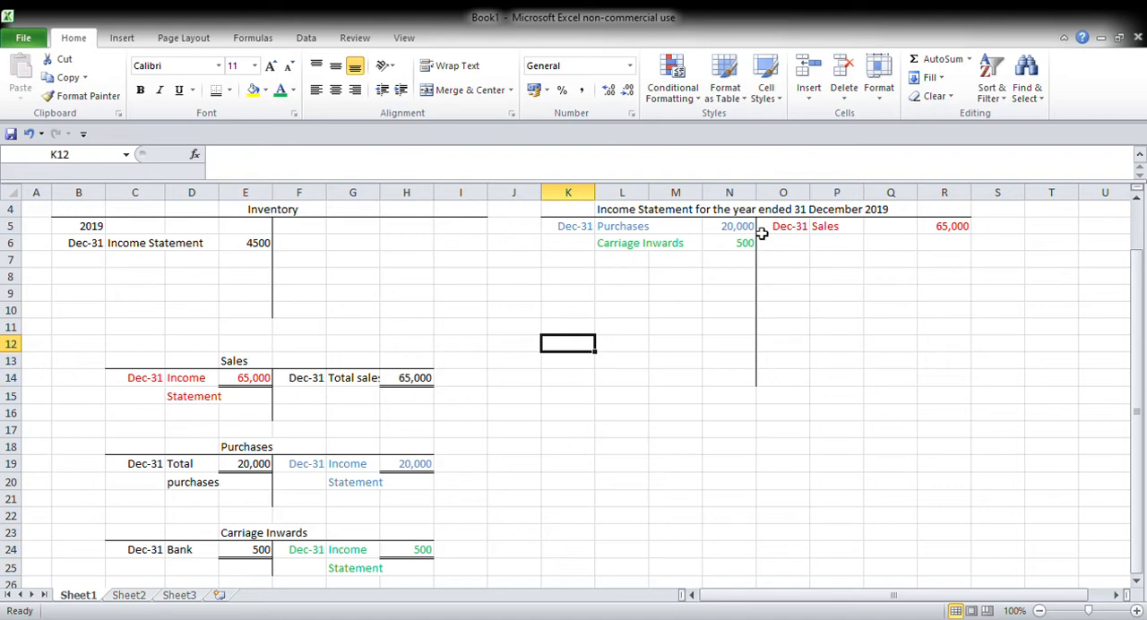
Step: Enter "Return inwards" in L7 and 100 in N7 on the income statement's debit side
{"action": "left_click", "coordinate": [650, 261]}
{"action": "type", "text": "Return inwards"}
{"action": "key", "text": "Tab"}
{"action": "key", "text": "Tab"}
{"action": "type", "text": "100"}
{"action": "key", "text": "Tab"}
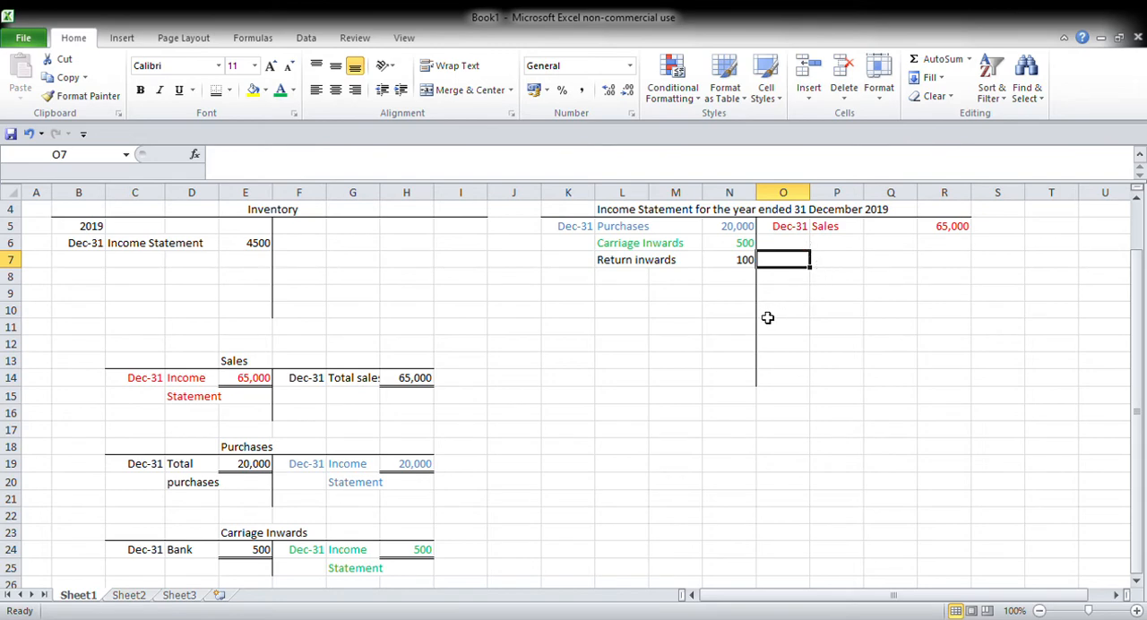
Step: Enter "Closing inventory" in P6 on the income statement's credit side
{"action": "left_click", "coordinate": [1136, 202]}
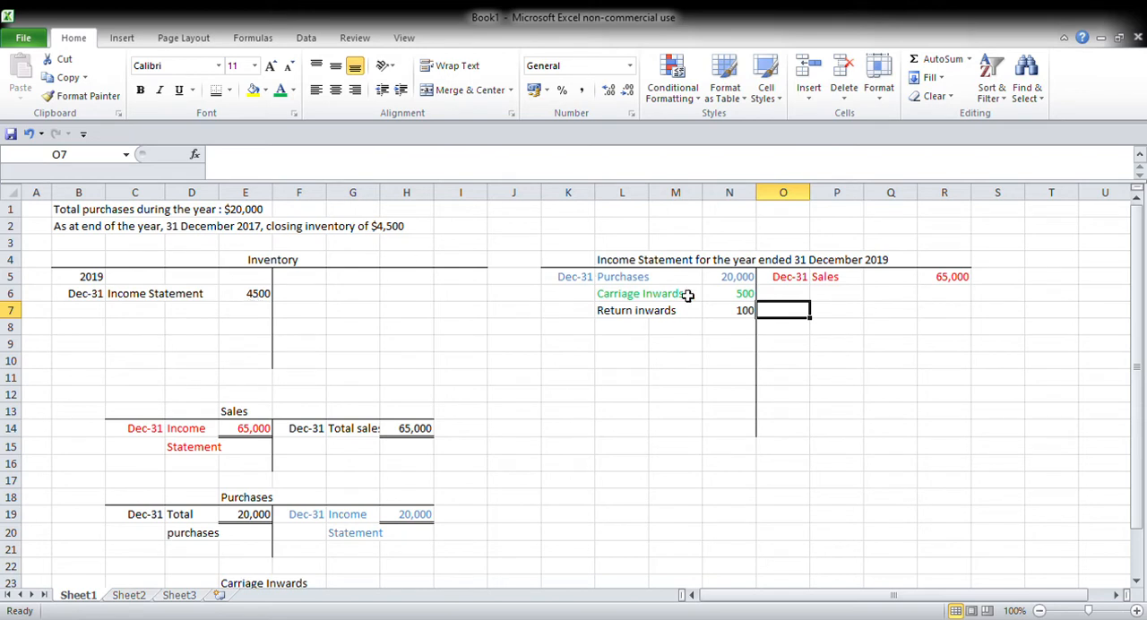
{"action": "left_click", "coordinate": [842, 304]}
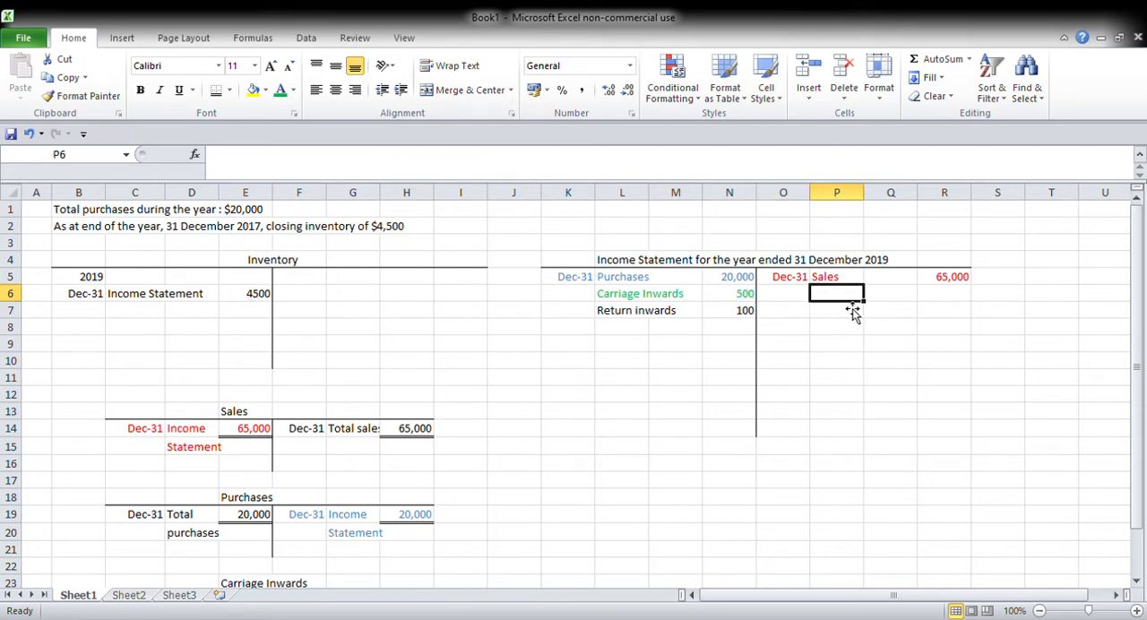
{"action": "type", "text": "Inv"}
{"action": "key", "text": "BackSpace"}
{"action": "key", "text": "BackSpace"}
{"action": "key", "text": "BackSpace"}
{"action": "type", "text": "Clsoin"}
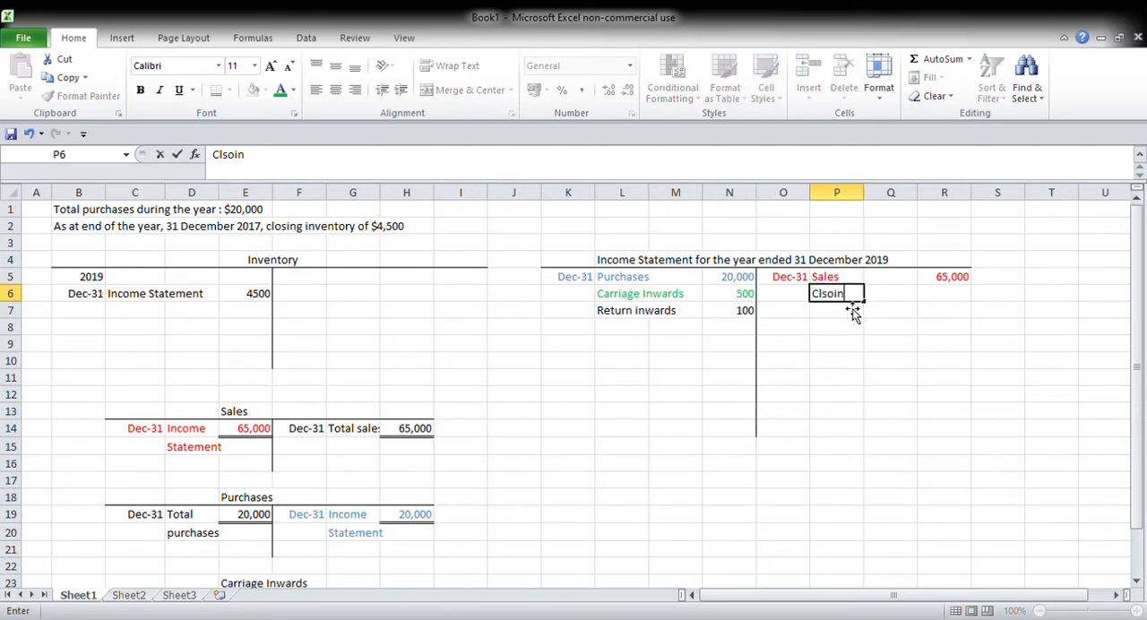
{"action": "type", "text": "g inventory"}
Step: Enter the closing inventory amount 4,500 in R6
{"action": "key", "text": "Tab"}
{"action": "key", "text": "Tab"}
{"action": "type", "text": "4"}
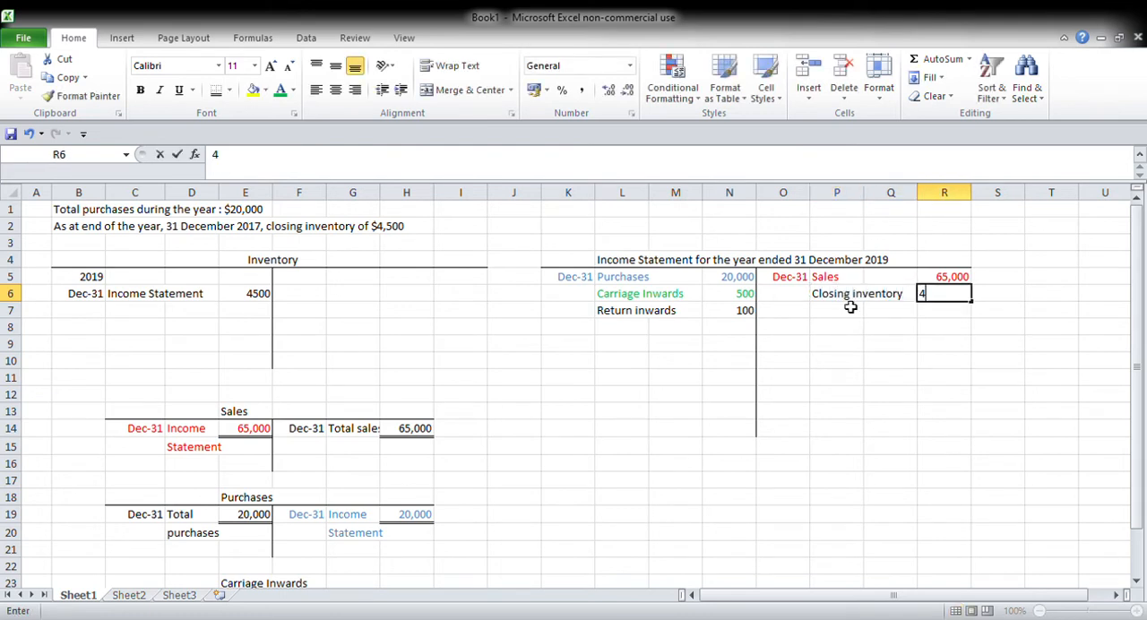
{"action": "type", "text": ",500"}
{"action": "key", "text": "Tab"}
Step: Highlight the closing inventory line in P6:R6 and the inventory account's Income Statement entry in B6:E6 with yellow fill
{"action": "left_click_drag", "start_coordinate": [849, 298], "coordinate": [963, 295]}
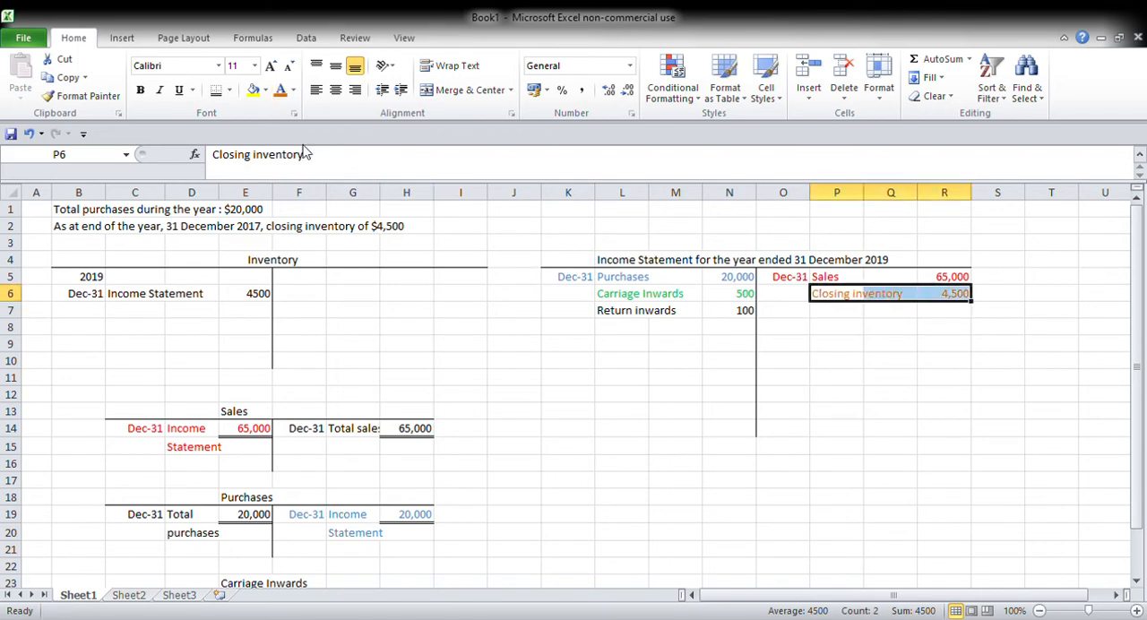
{"action": "left_click", "coordinate": [252, 92]}
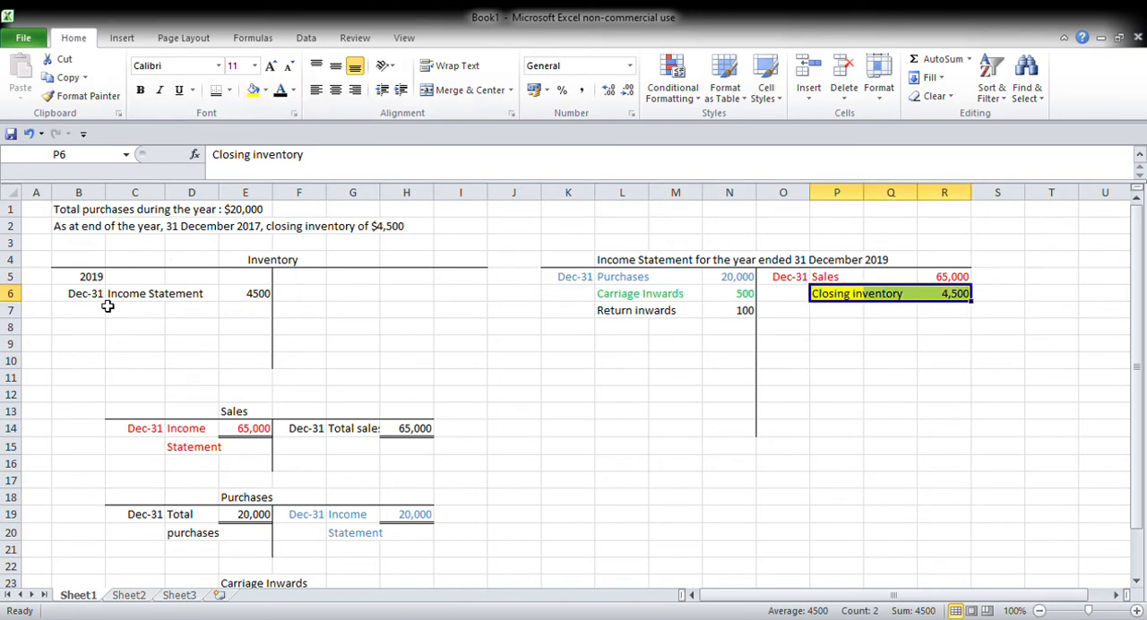
{"action": "left_click_drag", "start_coordinate": [93, 295], "coordinate": [269, 310]}
{"action": "left_click", "coordinate": [253, 91]}
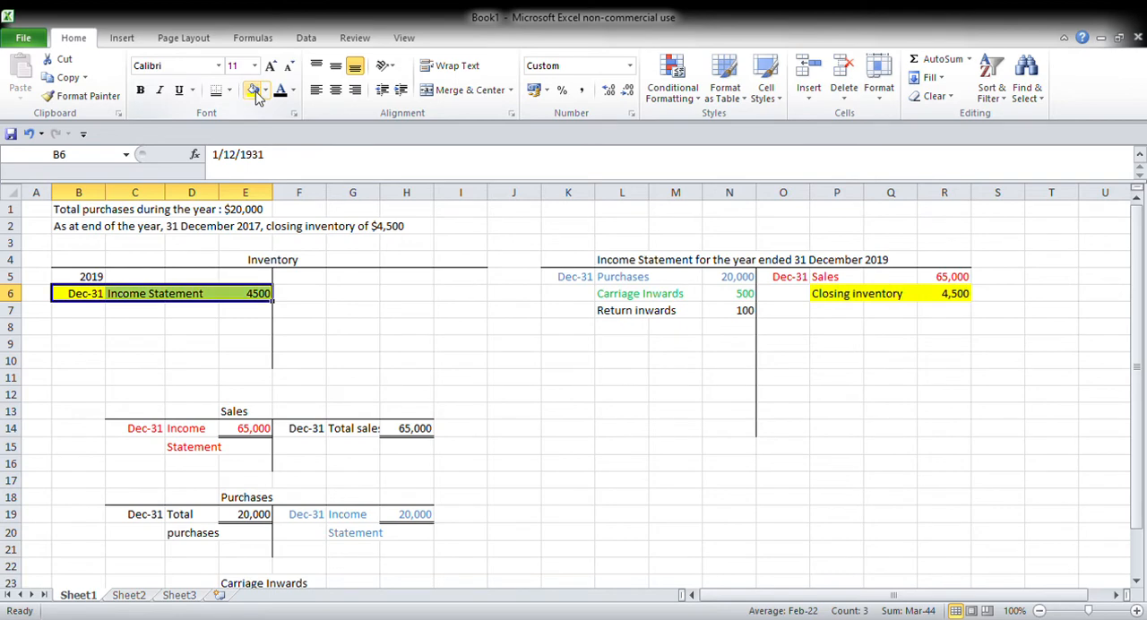
{"action": "left_click", "coordinate": [485, 329]}
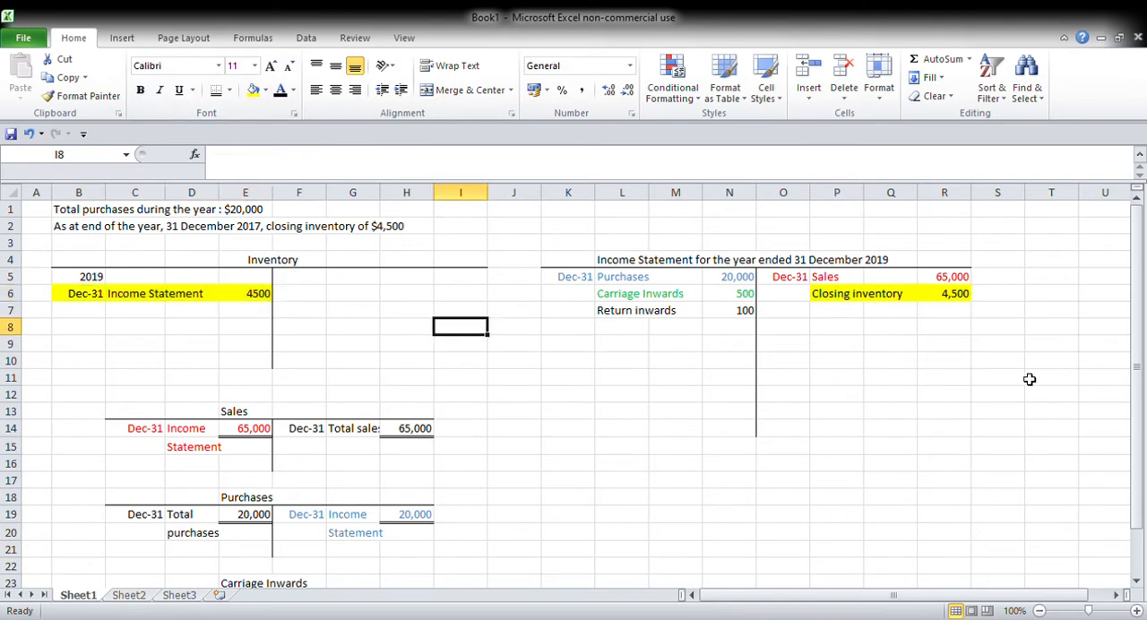
{"action": "left_click", "coordinate": [748, 344]}
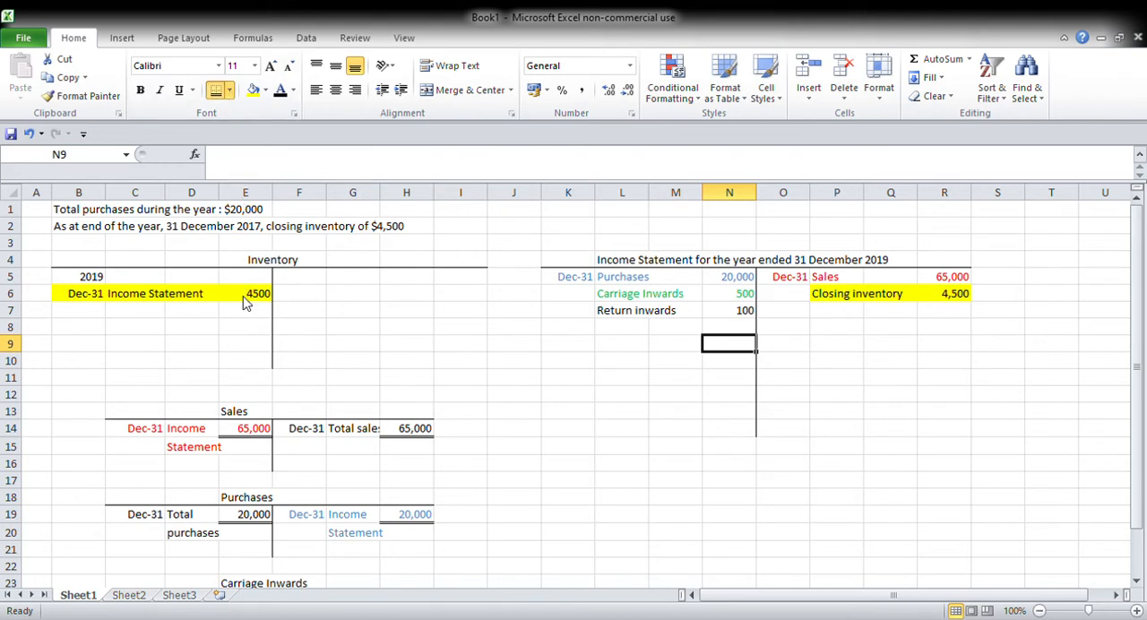
Step: Sum the income statement's credit side in R9 and give the total cell top and bottom borders
{"action": "left_click", "coordinate": [966, 345]}
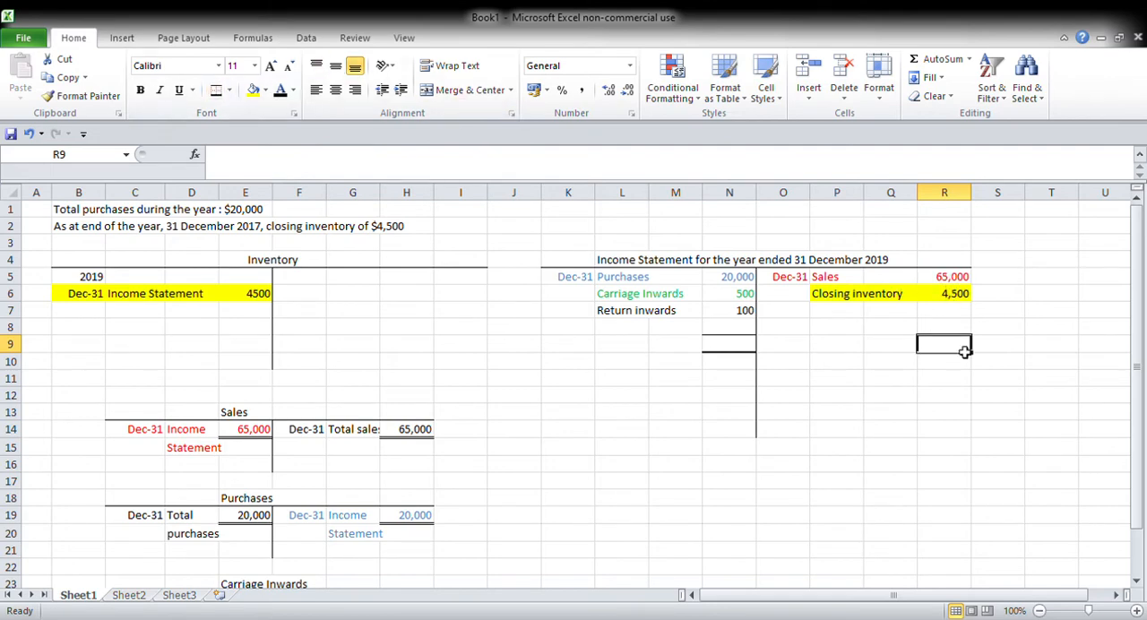
{"action": "left_click", "coordinate": [940, 59]}
{"action": "key", "text": "Return"}
Step: Set the debit-side total in N9 equal to the credit-side total with =R9
{"action": "key", "text": "Left"}
{"action": "key", "text": "Left"}
{"action": "key", "text": "Left"}
{"action": "key", "text": "Left"}
{"action": "key", "text": "Up"}
{"action": "type", "text": "-"}
{"action": "key", "text": "BackSpace"}
{"action": "type", "text": "="}
{"action": "key", "text": "Right"}
{"action": "key", "text": "Right"}
{"action": "key", "text": "Right"}
{"action": "key", "text": "Right"}
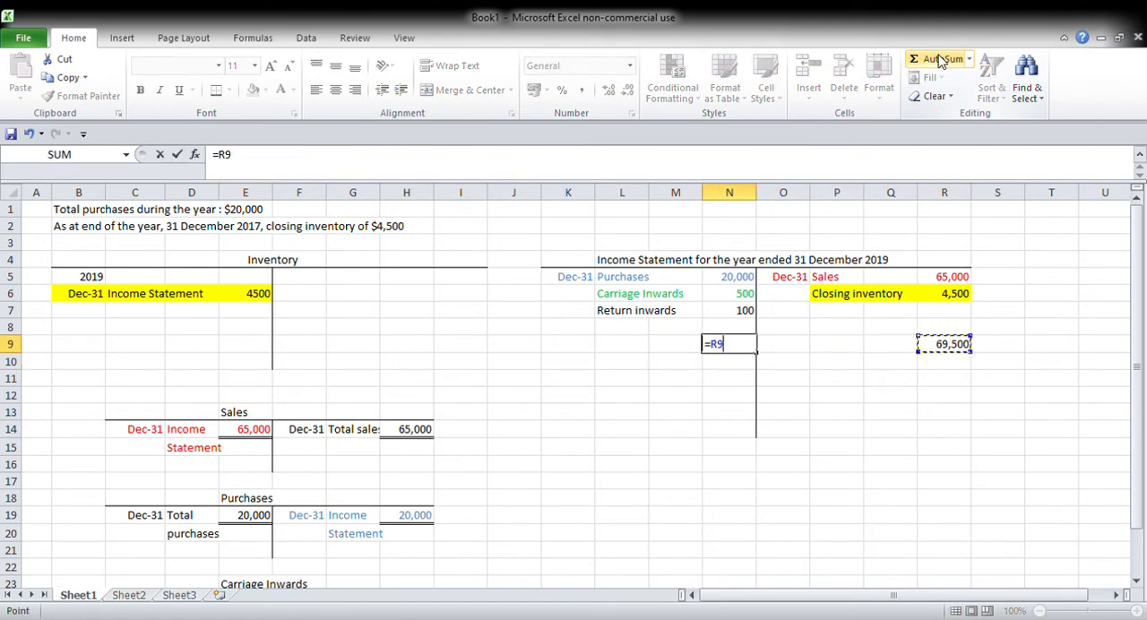
{"action": "key", "text": "Return"}
Step: Calculate the gross profit in N8 with =N9-SUM(N5:N7)
{"action": "key", "text": "Up"}
{"action": "key", "text": "Up"}
{"action": "key", "text": "Up"}
{"action": "key", "text": "Down"}
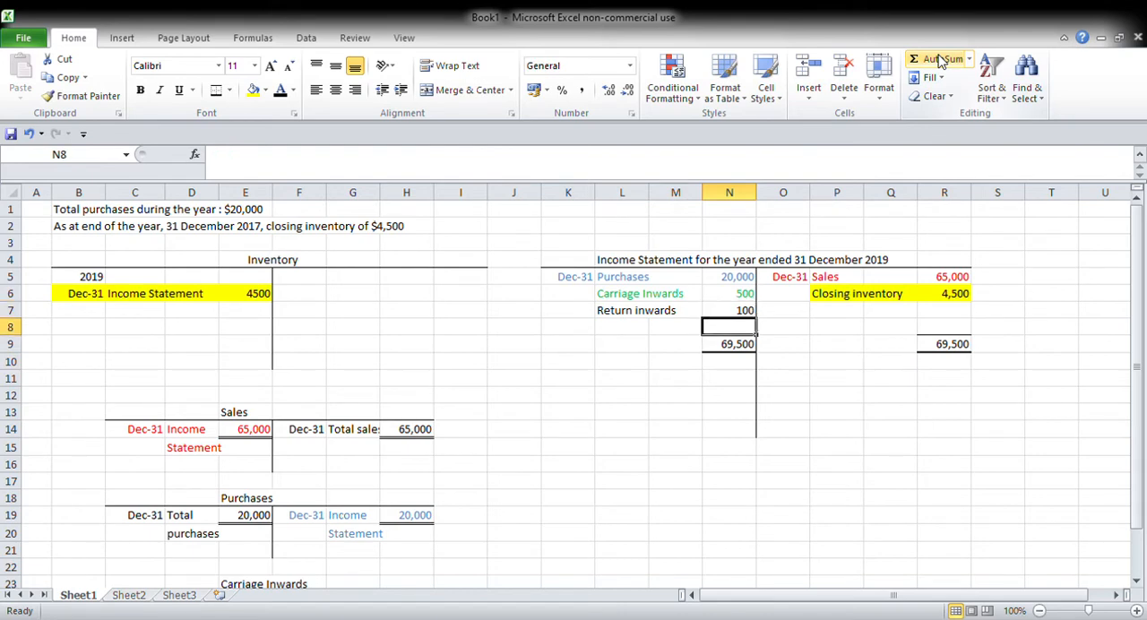
{"action": "type", "text": "="}
{"action": "left_click", "coordinate": [744, 344]}
{"action": "type", "text": "-sum("}
{"action": "left_click_drag", "start_coordinate": [750, 310], "coordinate": [753, 285]}
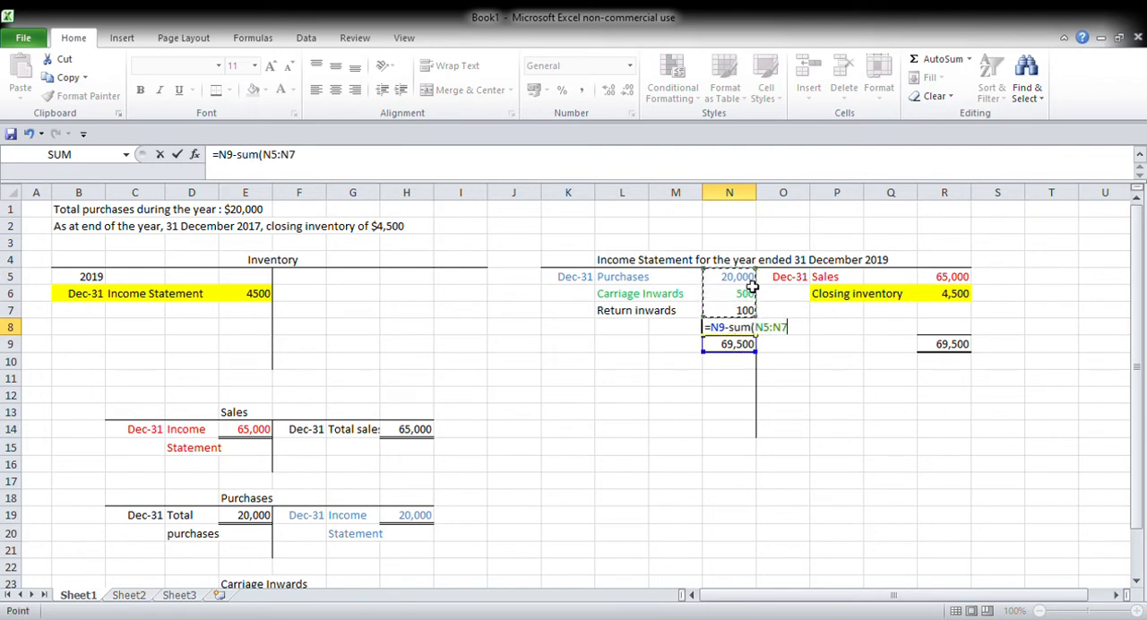
{"action": "type", "text": ")"}
{"action": "key", "text": "Return"}
Step: Label the balancing amount "Gross profit c/d" in L8
{"action": "key", "text": "Left"}
{"action": "key", "text": "Left"}
{"action": "key", "text": "Up"}
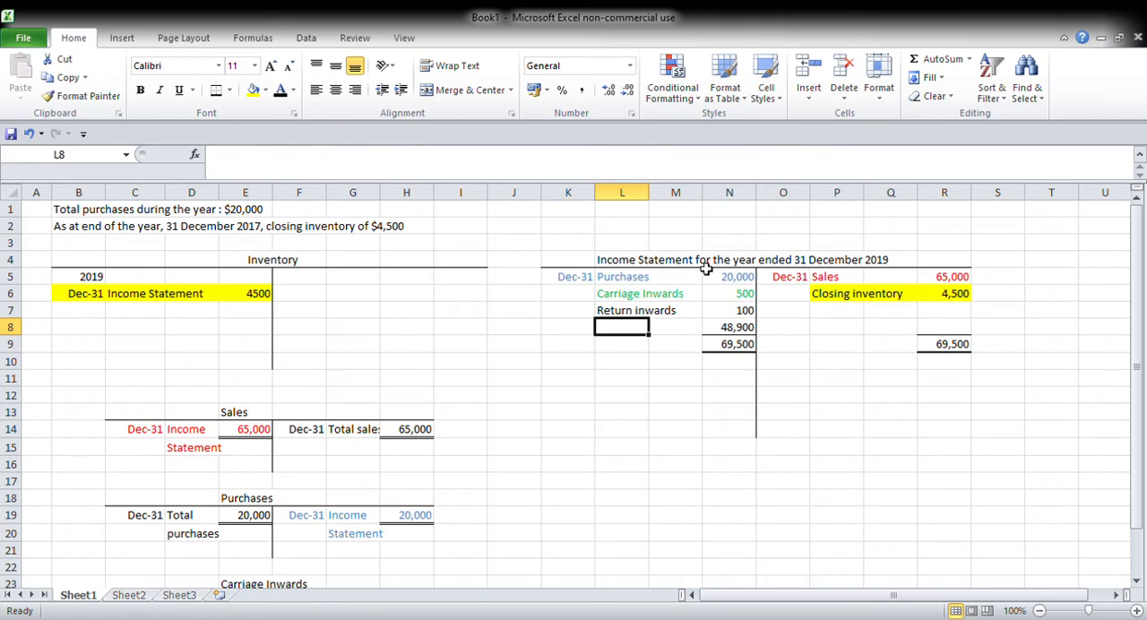
{"action": "type", "text": "Gross profit"}
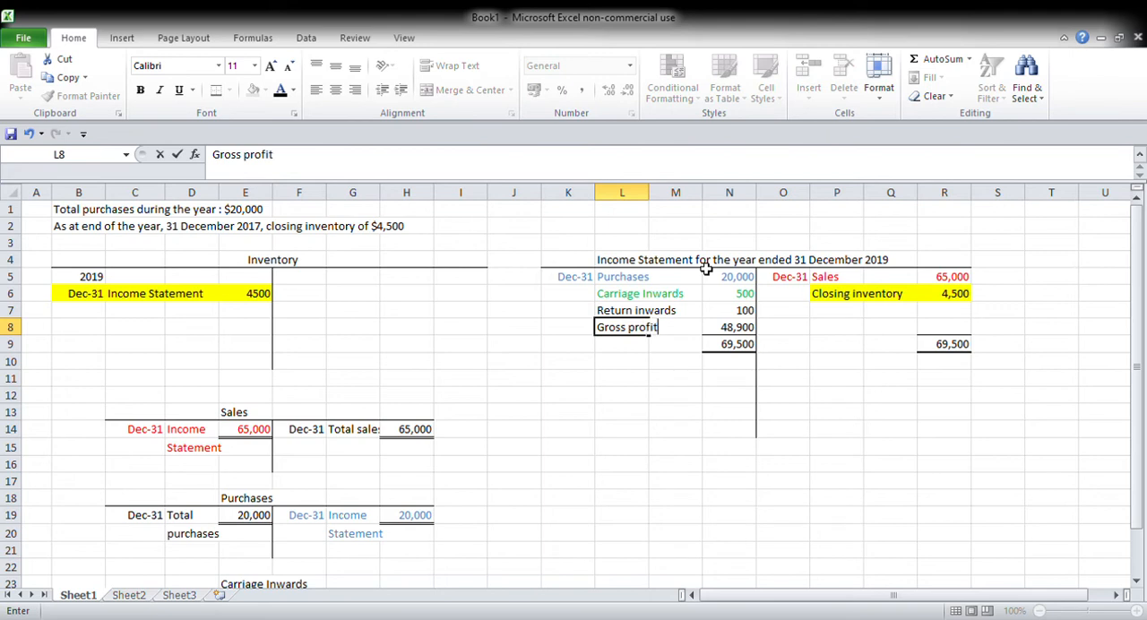
{"action": "type", "text": " c/d"}
{"action": "key", "text": "Return"}
{"action": "key", "text": "Right"}
{"action": "key", "text": "Right"}
{"action": "key", "text": "Left"}
{"action": "key", "text": "Left"}
{"action": "key", "text": "Up"}
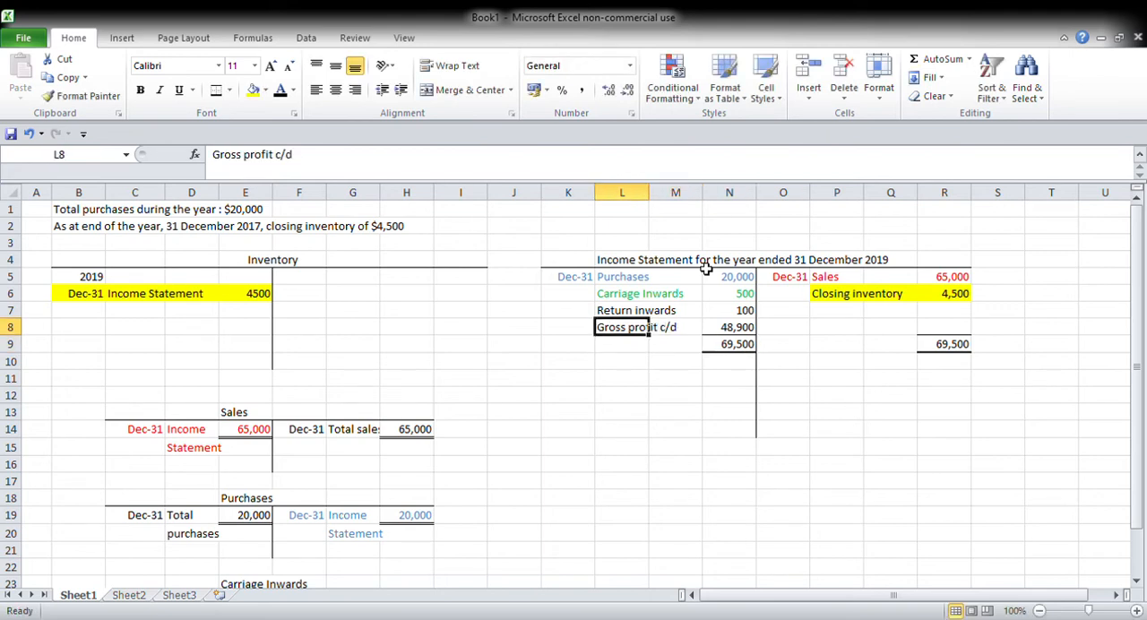
Step: Enter "Dec-31" in O10 and "Gross profit b/d" in P10 on the income statement's credit side
{"action": "key", "text": "Right"}
{"action": "key", "text": "Right"}
{"action": "key", "text": "Right"}
{"action": "key", "text": "Right"}
{"action": "key", "text": "Down"}
{"action": "key", "text": "Down"}
{"action": "key", "text": "Left"}
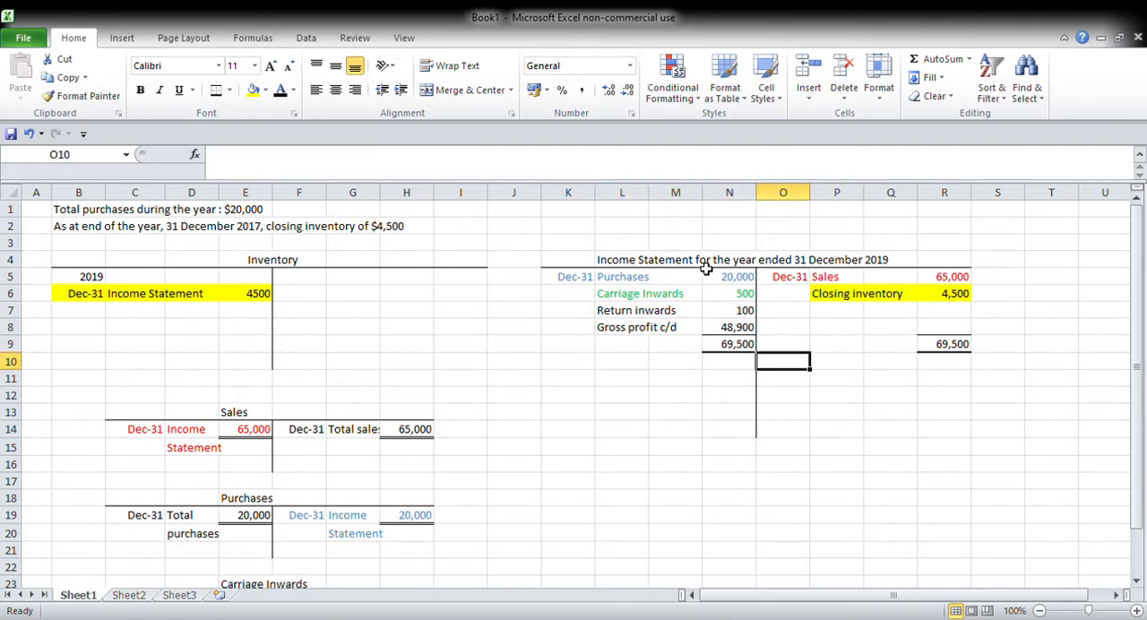
{"action": "type", "text": "Dec"}
{"action": "type", "text": "-31"}
{"action": "key", "text": "Right"}
{"action": "type", "text": "Gross profit"}
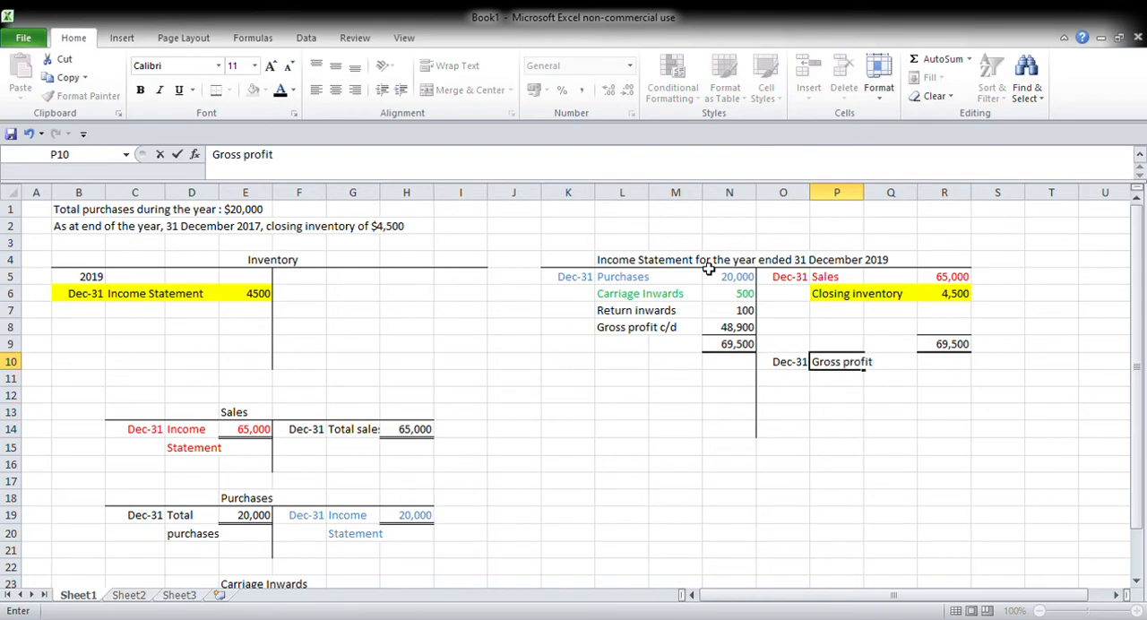
{"action": "type", "text": " b/d"}
Step: Bring the gross profit down into R10 by referencing N8
{"action": "key", "text": "Right"}
{"action": "key", "text": "Right"}
{"action": "type", "text": "="}
{"action": "key", "text": "Left"}
{"action": "key", "text": "Left"}
{"action": "key", "text": "Left"}
{"action": "key", "text": "Left"}
{"action": "key", "text": "Up"}
{"action": "key", "text": "Up"}
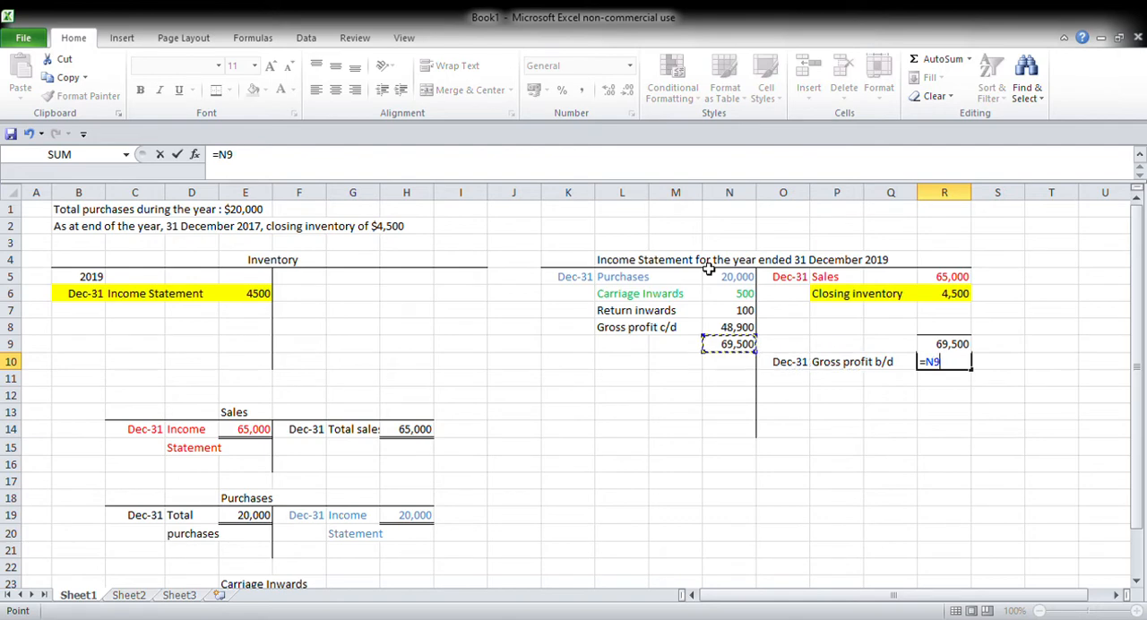
{"action": "key", "text": "Return"}
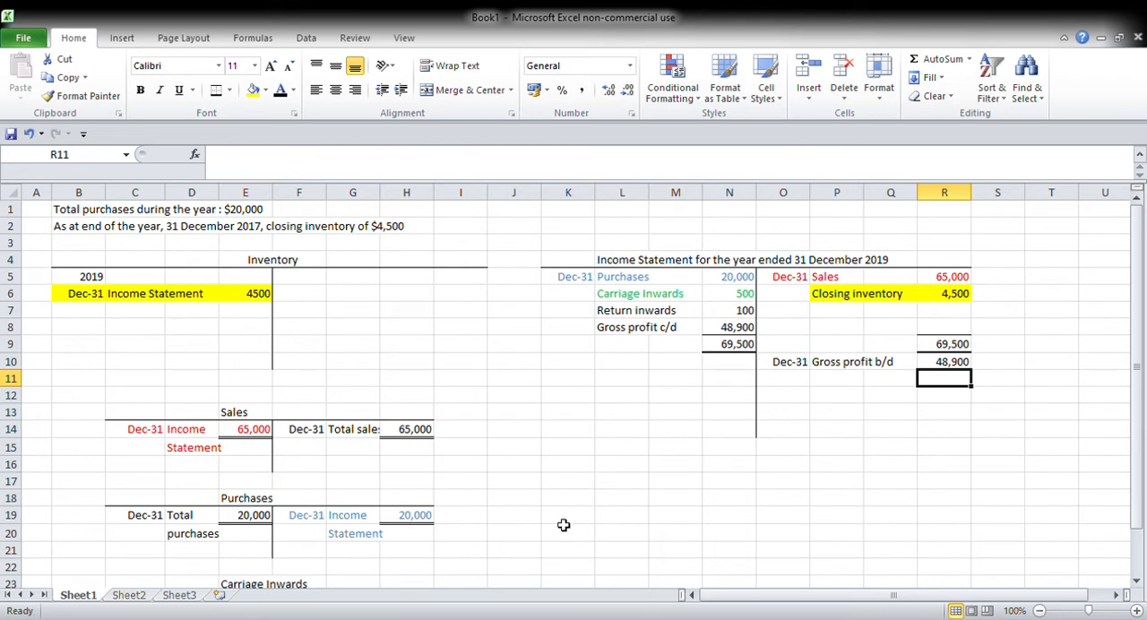
Step: Draw a blank T-account with a bottom border along L17:R17 and a vertical line left of O18:O19
{"action": "left_click", "coordinate": [625, 485]}
{"action": "left_click_drag", "start_coordinate": [625, 485], "coordinate": [925, 484]}
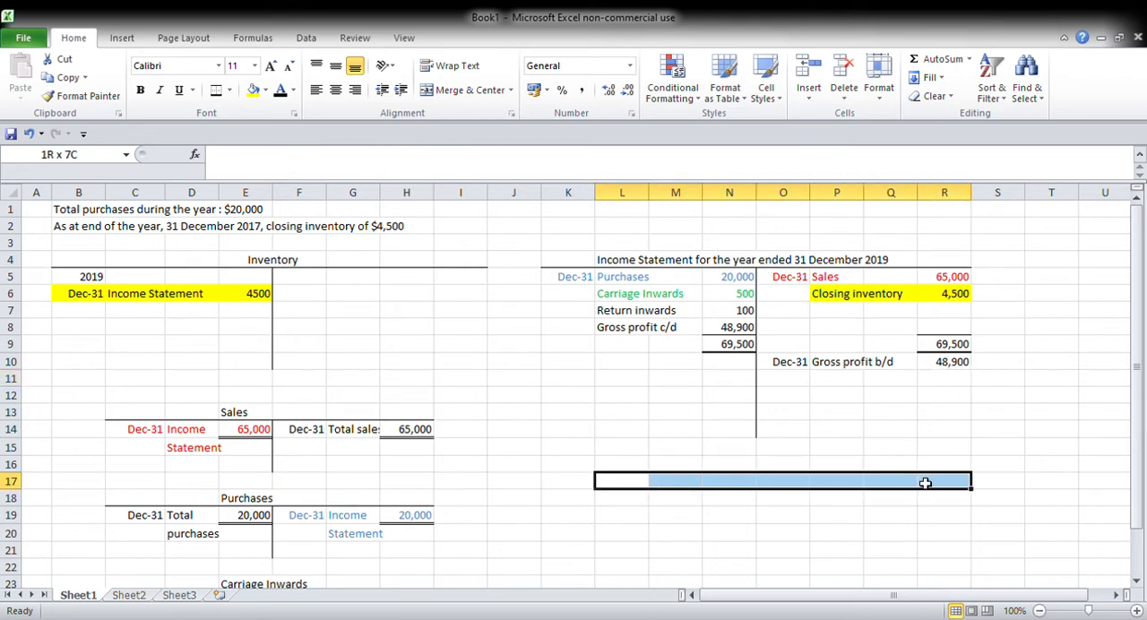
{"action": "left_click", "coordinate": [216, 89]}
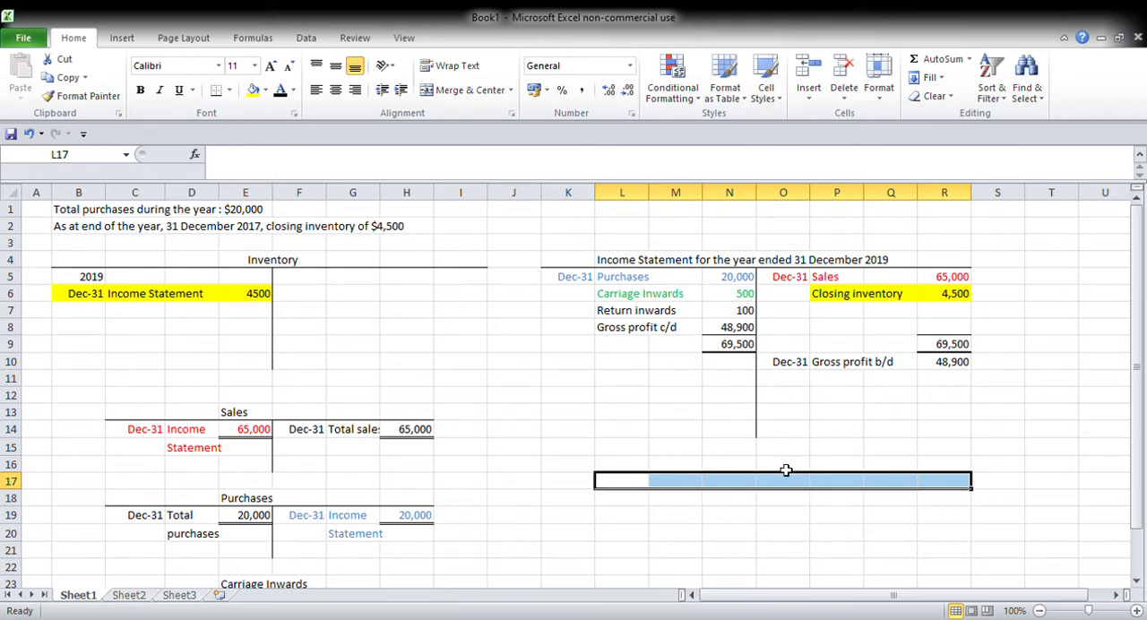
{"action": "left_click_drag", "start_coordinate": [794, 499], "coordinate": [797, 523]}
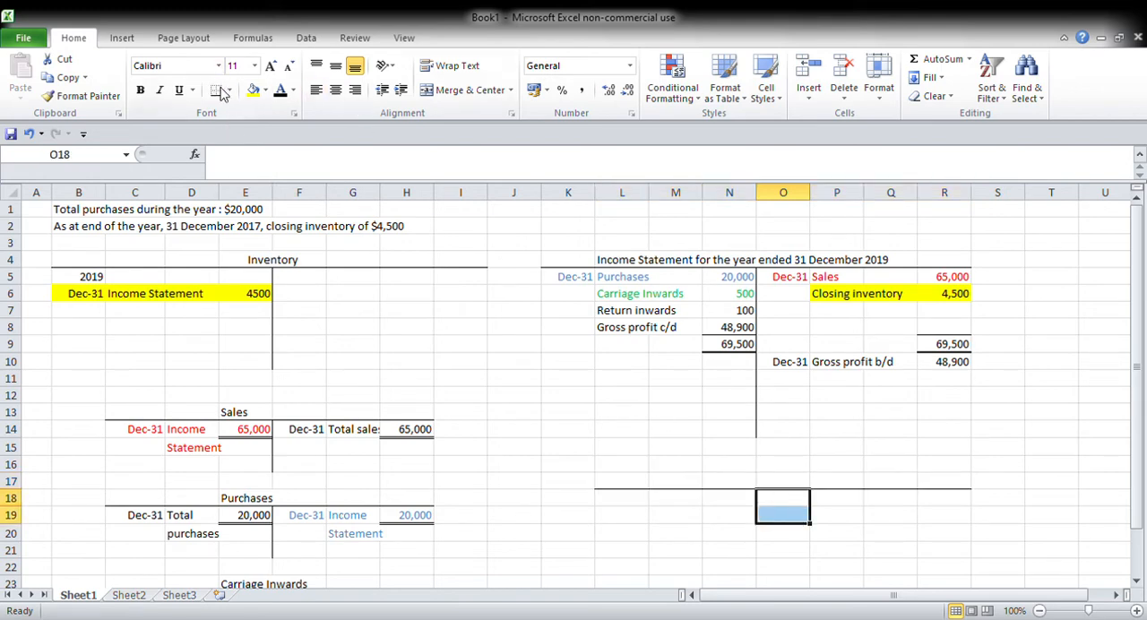
{"action": "left_click", "coordinate": [240, 170]}
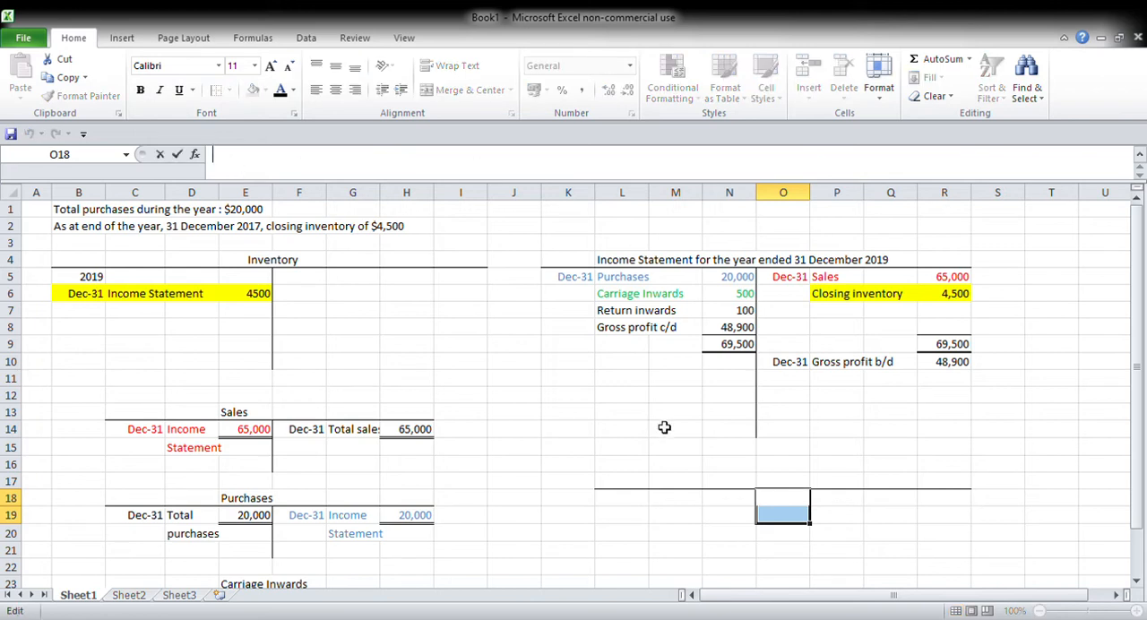
Step: Title the new T-account "Rent Income" in N17
{"action": "left_click", "coordinate": [733, 483]}
{"action": "type", "text": "RFen"}
{"action": "key", "text": "BackSpace"}
{"action": "key", "text": "BackSpace"}
{"action": "type", "text": "ent Income"}
{"action": "key", "text": "Return"}
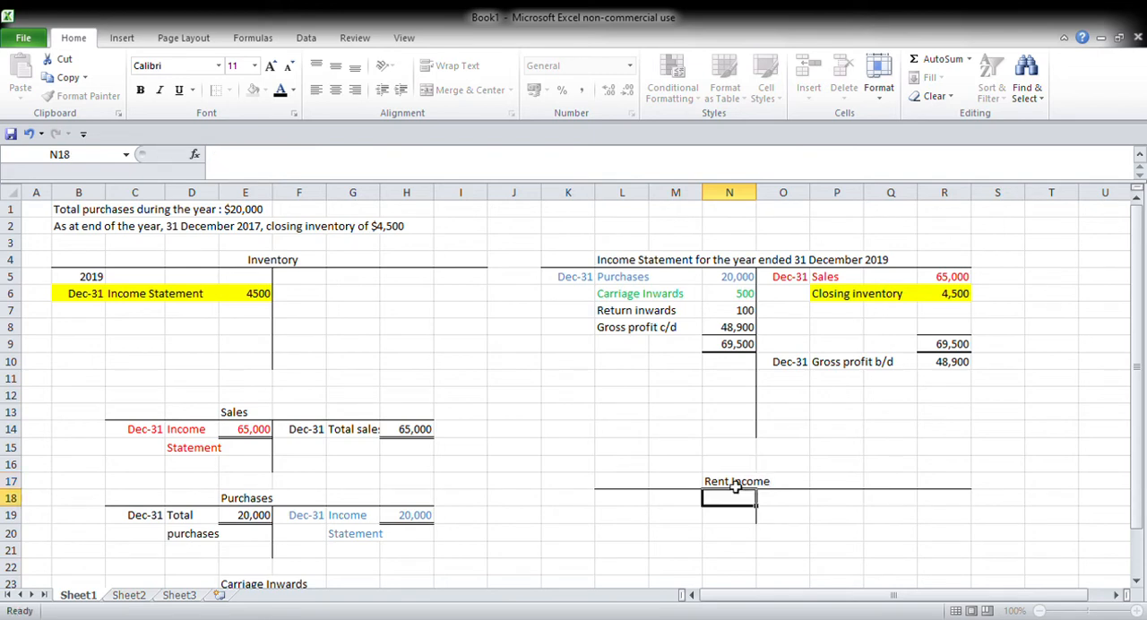
{"action": "key", "text": "Right"}
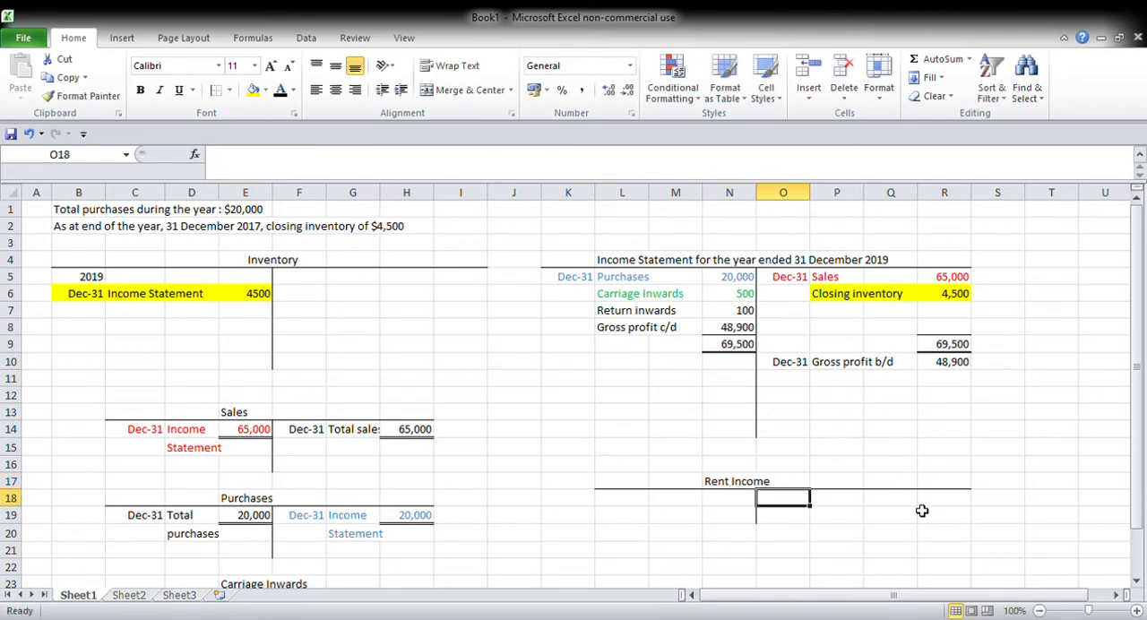
Step: Enter "Dec 31", "Total received" and 2000 in row 18 on the rent income account's credit side, and double-underline the amount
{"action": "type", "text": "Dec 31"}
{"action": "key", "text": "Tab"}
{"action": "type", "text": "Total received"}
{"action": "key", "text": "Tab"}
{"action": "key", "text": "Tab"}
{"action": "type", "text": "2000"}
{"action": "key", "text": "Tab"}
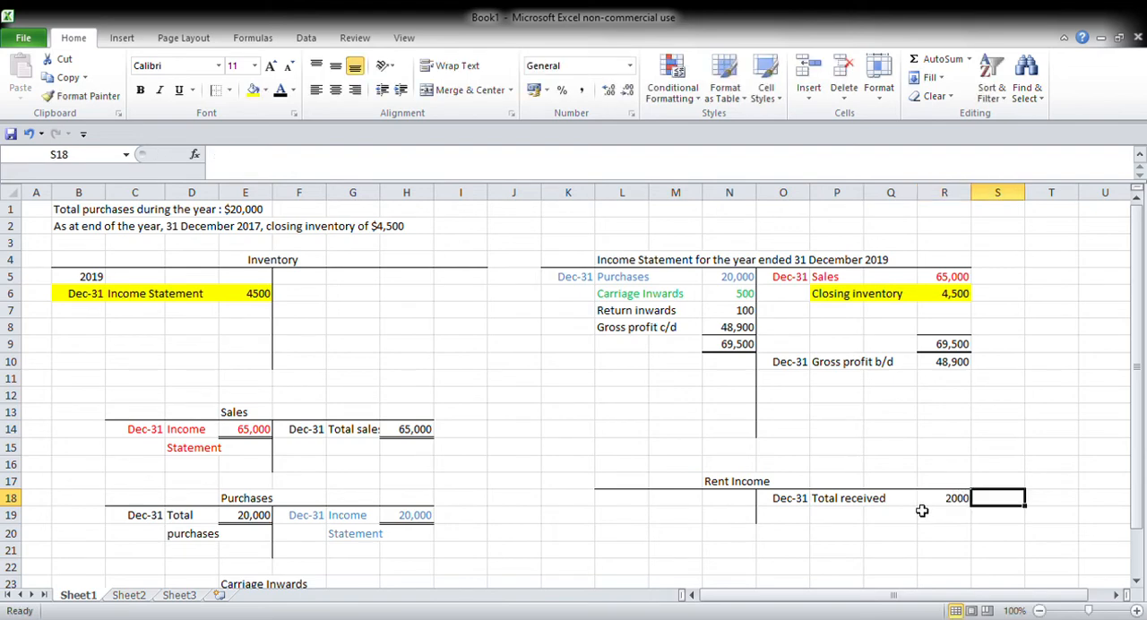
{"action": "key", "text": "Left"}
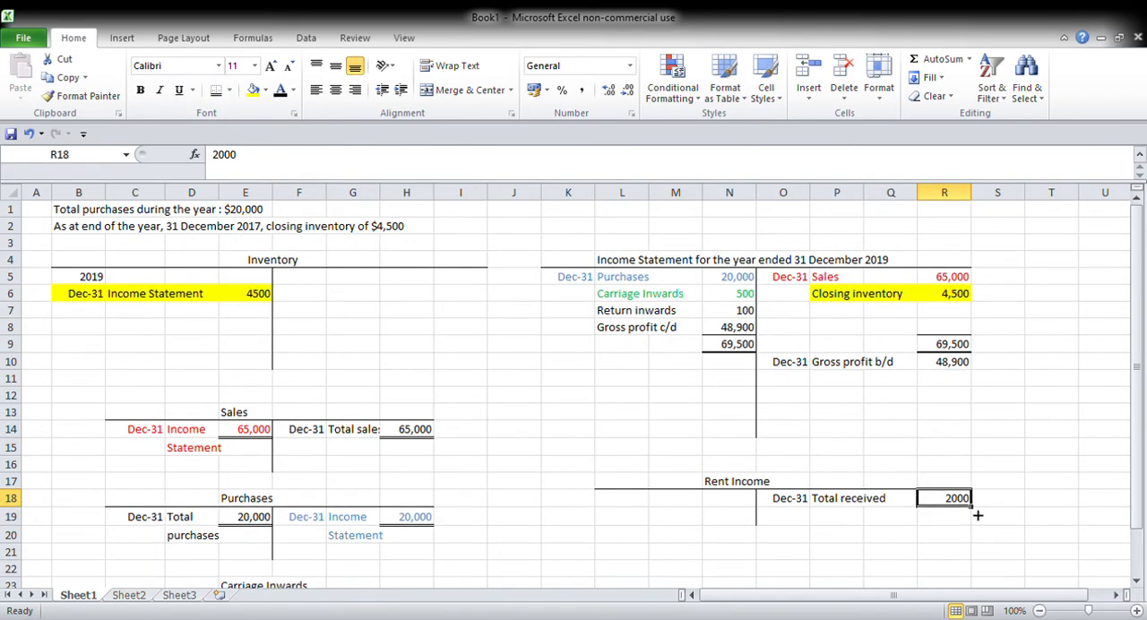
Step: Enter 2000 in N18 on the rent income account's debit side and double-underline it
{"action": "left_click", "coordinate": [732, 501]}
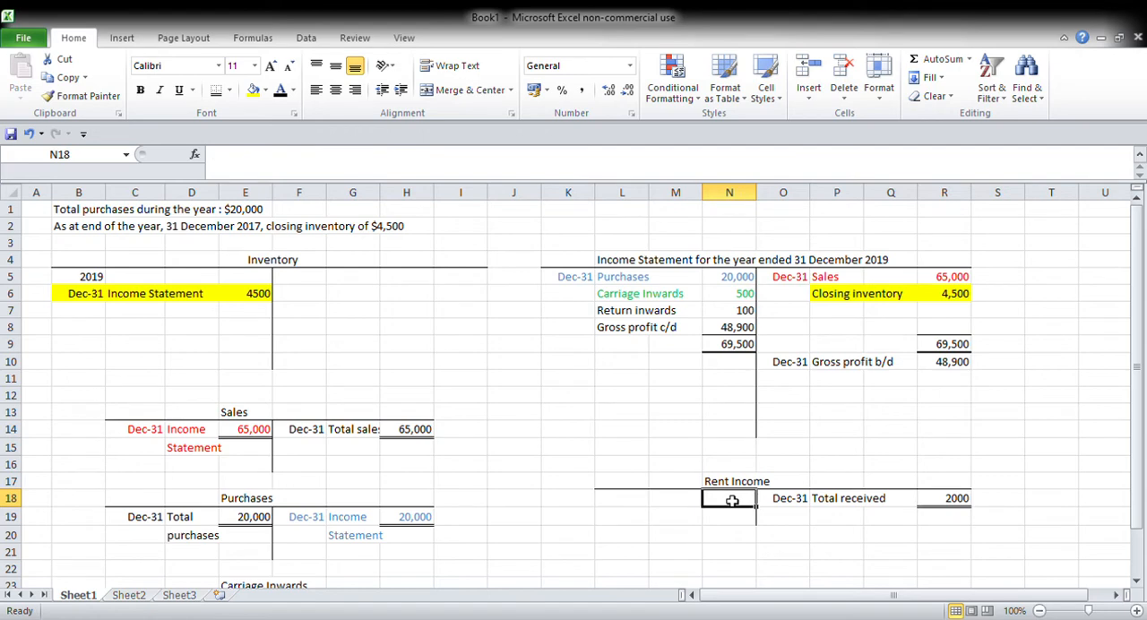
{"action": "type", "text": "2000"}
{"action": "key", "text": "ctrl+Return"}
Step: Label the rent income debit entry "Income" in M18 and "Statement" in M19, dated "Dec-31" in L18
{"action": "key", "text": "Left"}
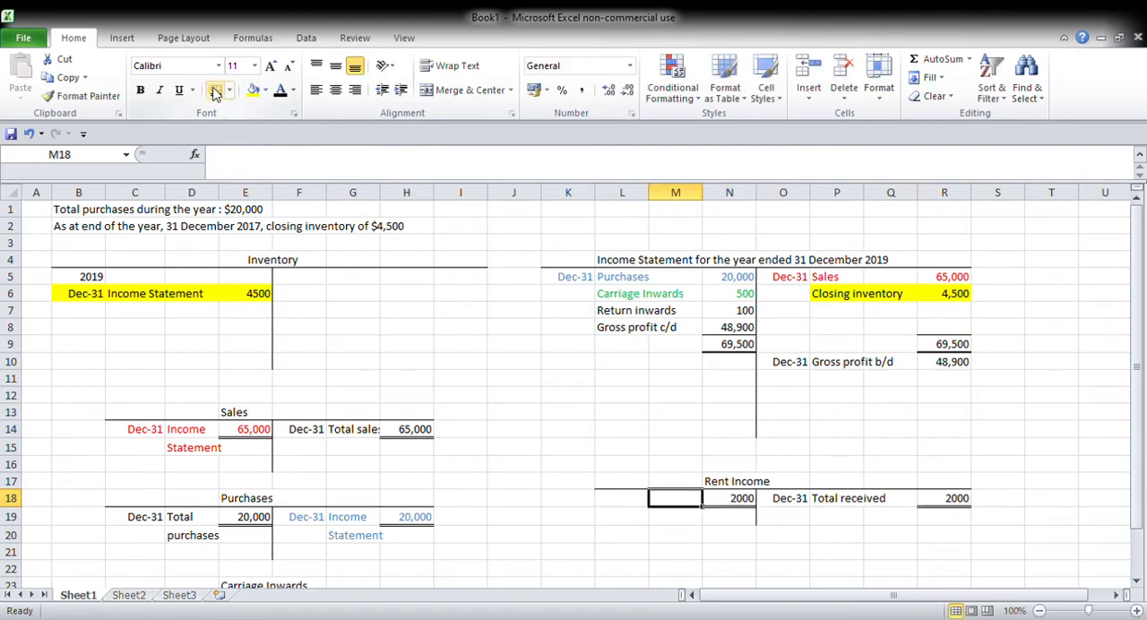
{"action": "type", "text": "Income"}
{"action": "key", "text": "Return"}
{"action": "type", "text": "Sttemen"}
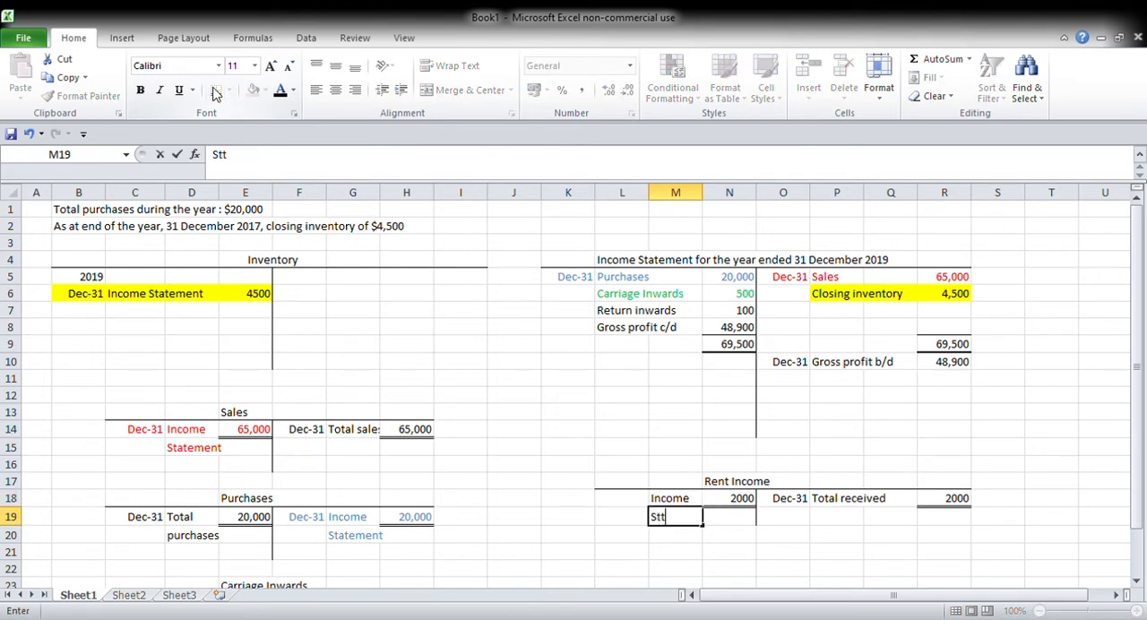
{"action": "key", "text": "BackSpace"}
{"action": "key", "text": "BackSpace"}
{"action": "key", "text": "BackSpace"}
{"action": "key", "text": "BackSpace"}
{"action": "key", "text": "BackSpace"}
{"action": "type", "text": "atement"}
{"action": "key", "text": "Left"}
{"action": "key", "text": "Up"}
{"action": "type", "text": "Dec-31"}
{"action": "key", "text": "Right"}
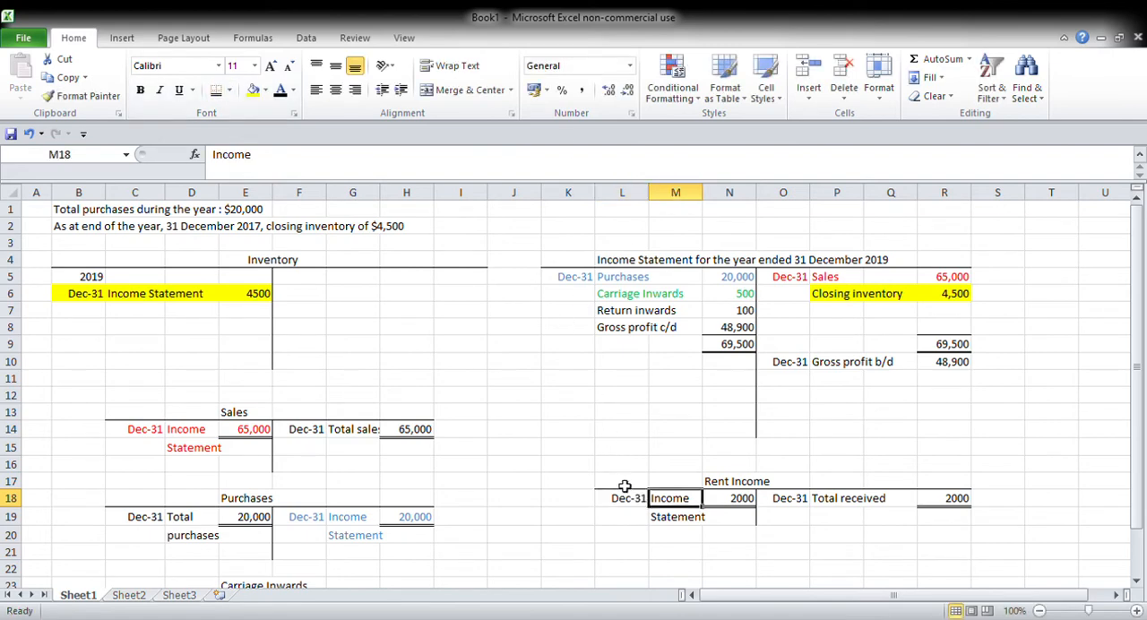
Step: Highlight the rent income account's Income Statement entry in L18:N19 with light orange fill
{"action": "left_click_drag", "start_coordinate": [629, 504], "coordinate": [727, 515]}
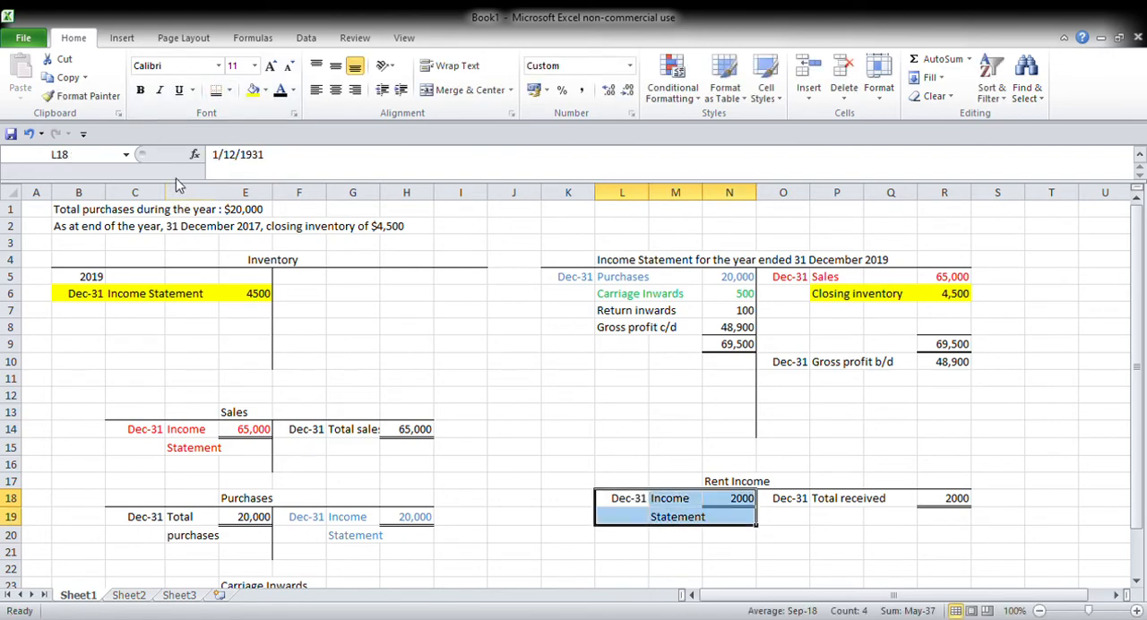
{"action": "left_click", "coordinate": [254, 89]}
{"action": "left_click", "coordinate": [574, 367]}
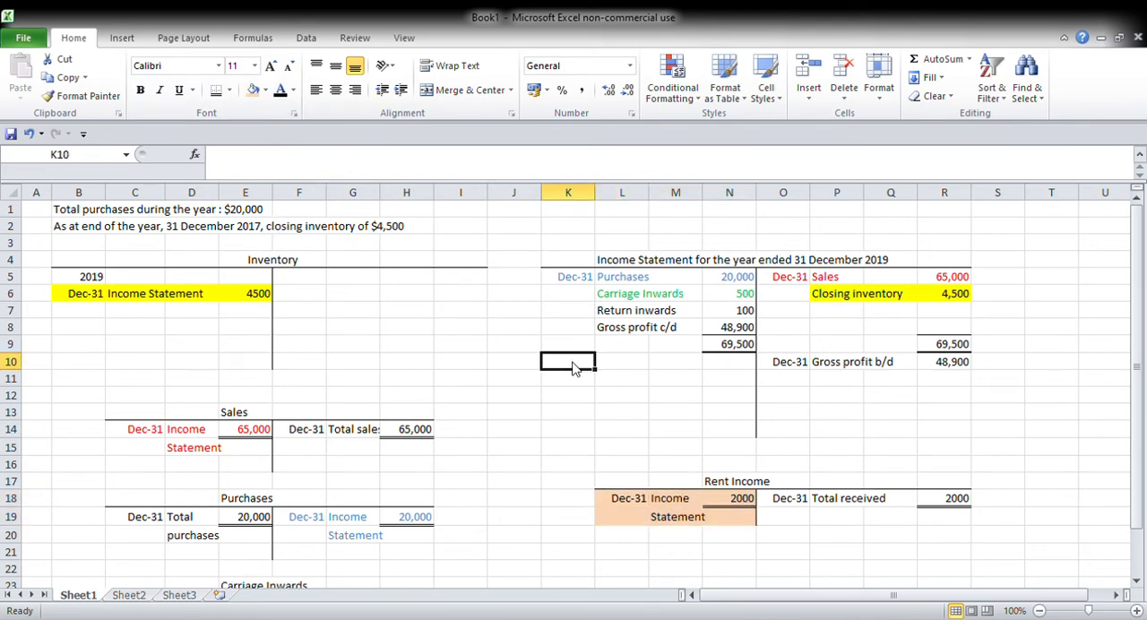
Step: Enter "Rent income" in P11 and 2000 in R11 on the income statement's credit side
{"action": "left_click", "coordinate": [805, 384]}
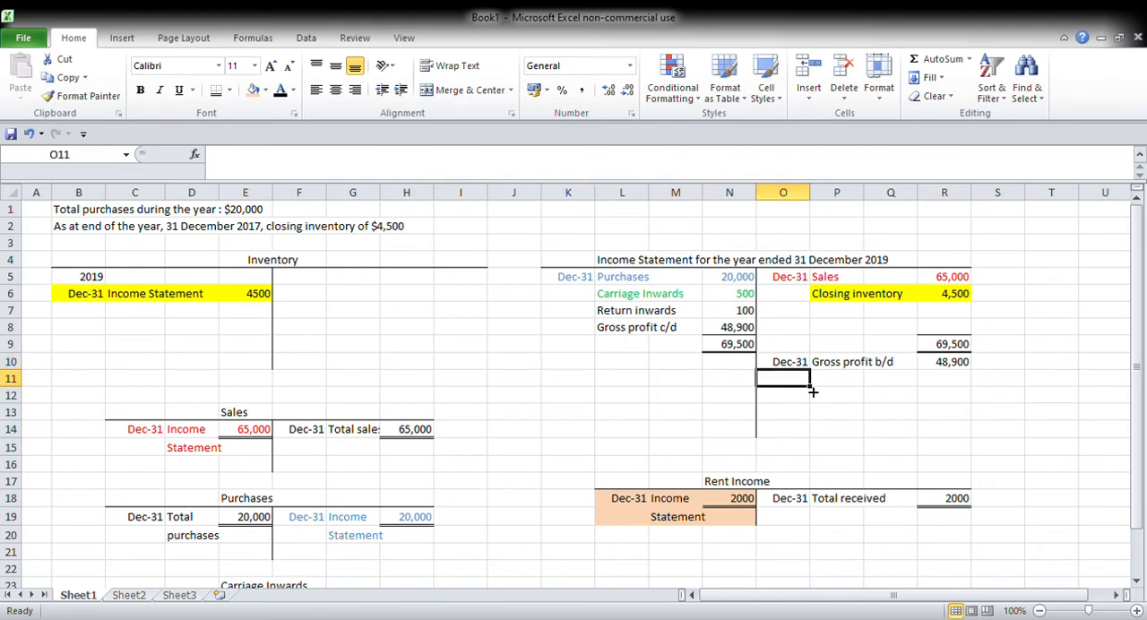
{"action": "key", "text": "Right"}
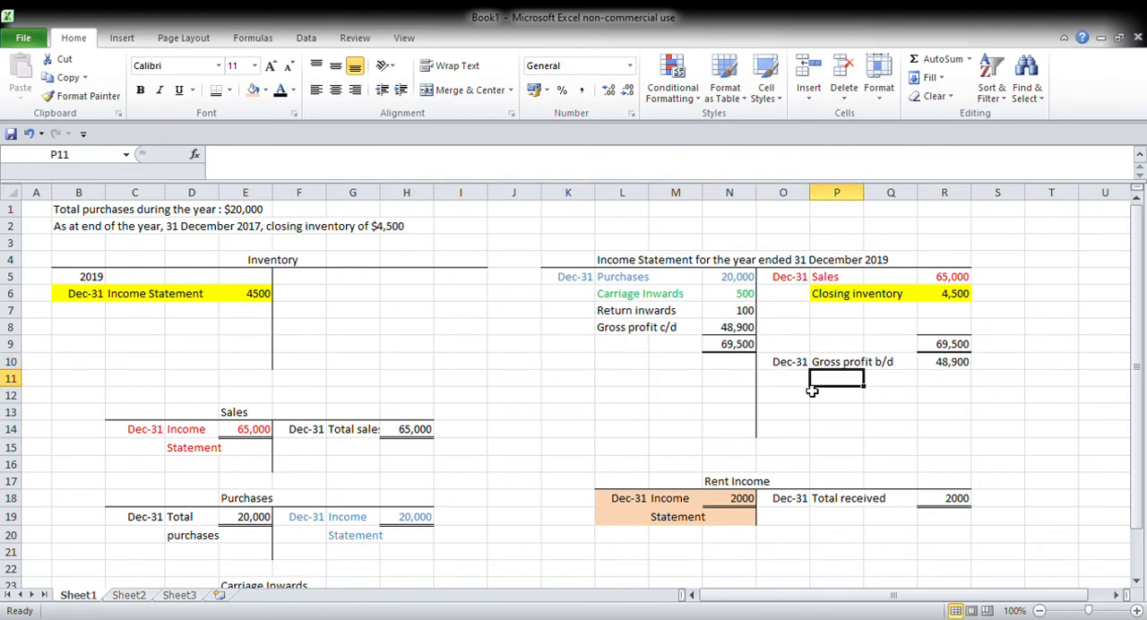
{"action": "type", "text": "Rent income"}
{"action": "key", "text": "Right"}
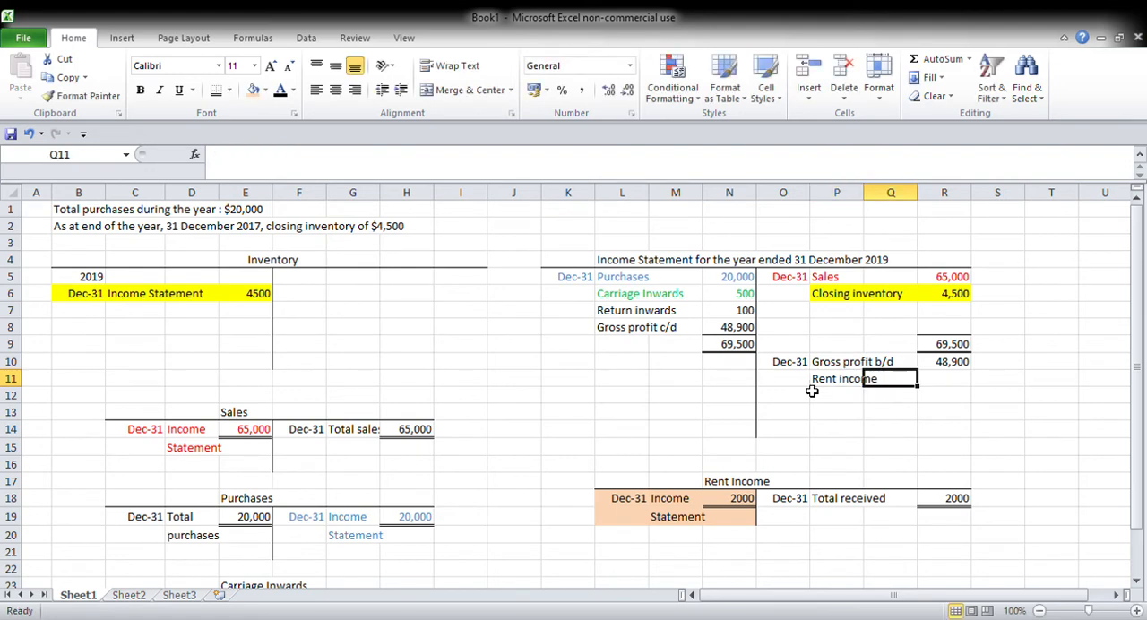
{"action": "key", "text": "Right"}
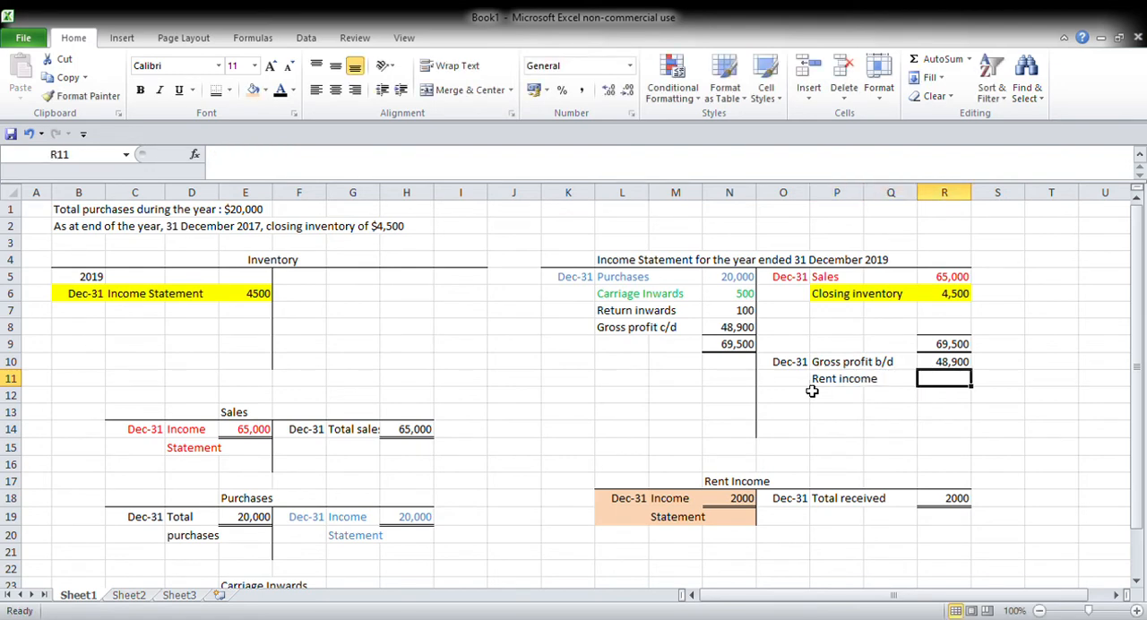
{"action": "type", "text": "2000"}
{"action": "key", "text": "Return"}
Step: Highlight the income statement's rent income line in P11:R11 with the same light orange fill
{"action": "left_click_drag", "start_coordinate": [824, 380], "coordinate": [952, 387]}
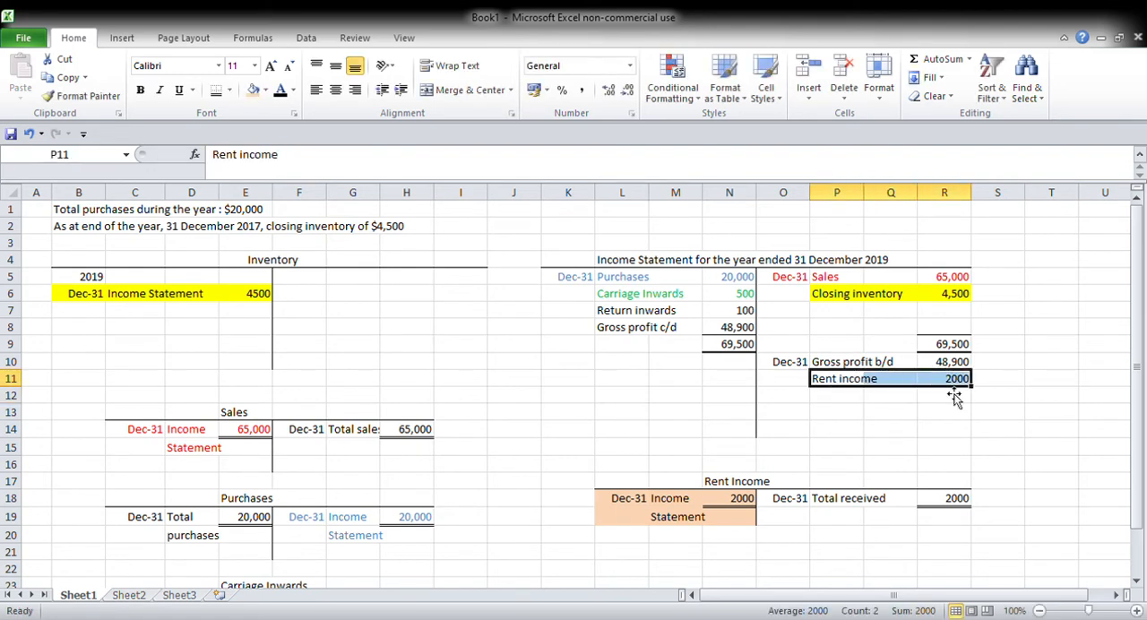
{"action": "left_click", "coordinate": [253, 90]}
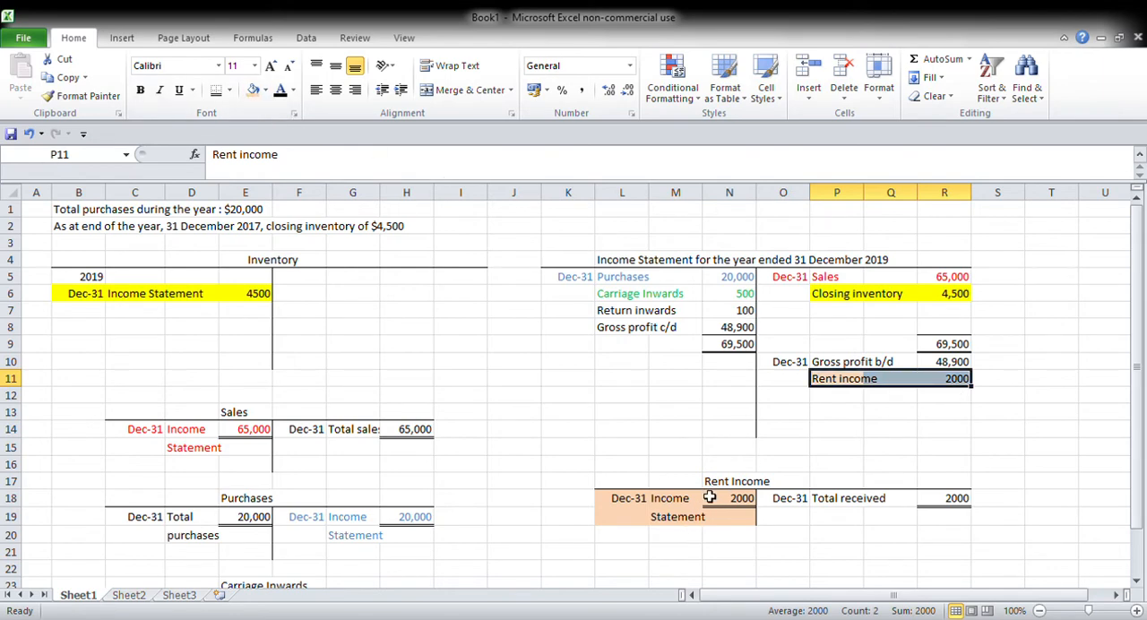
{"action": "left_click", "coordinate": [899, 451]}
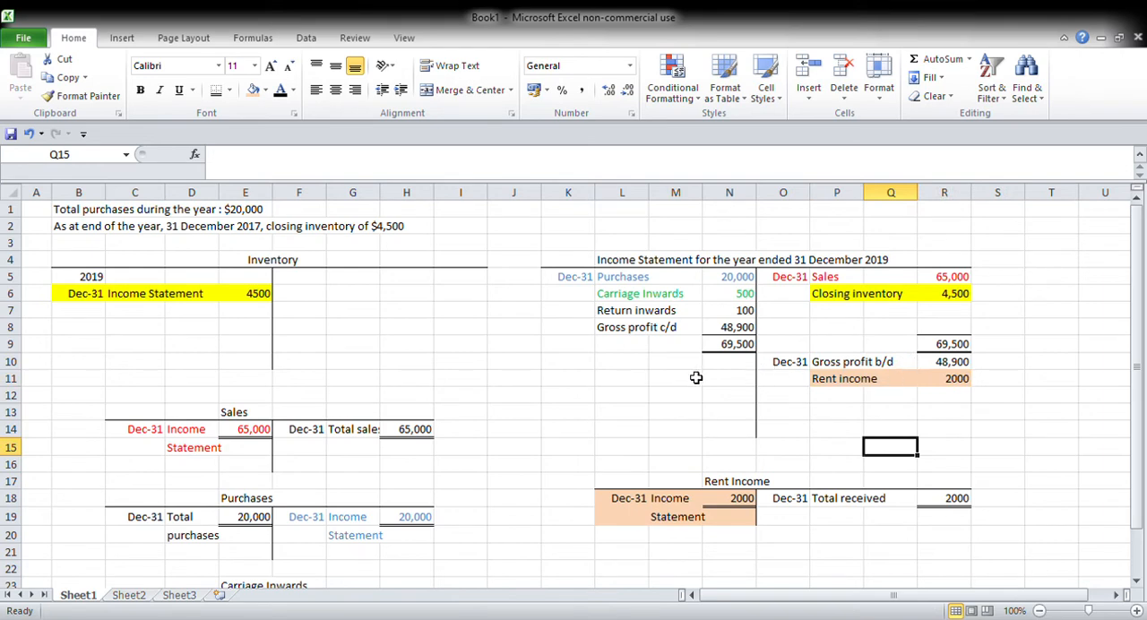
Step: Add a bottom border along L21:R21 for another T-account and title it "Salaries" in N21
{"action": "left_click_drag", "start_coordinate": [632, 536], "coordinate": [941, 554]}
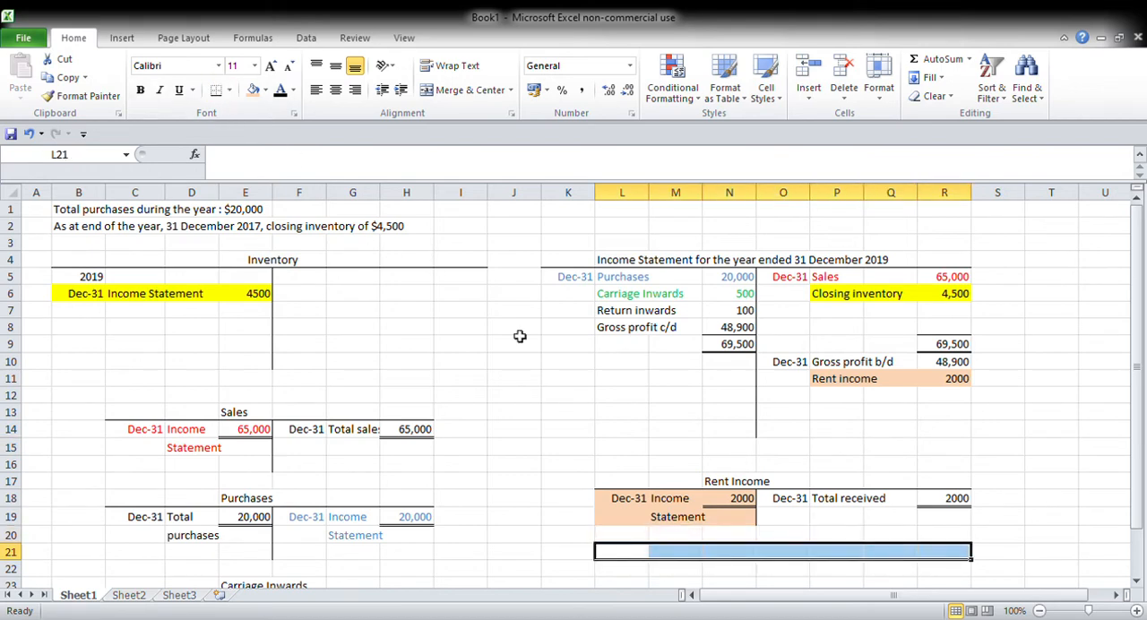
{"action": "left_click", "coordinate": [735, 552]}
{"action": "type", "text": "As"}
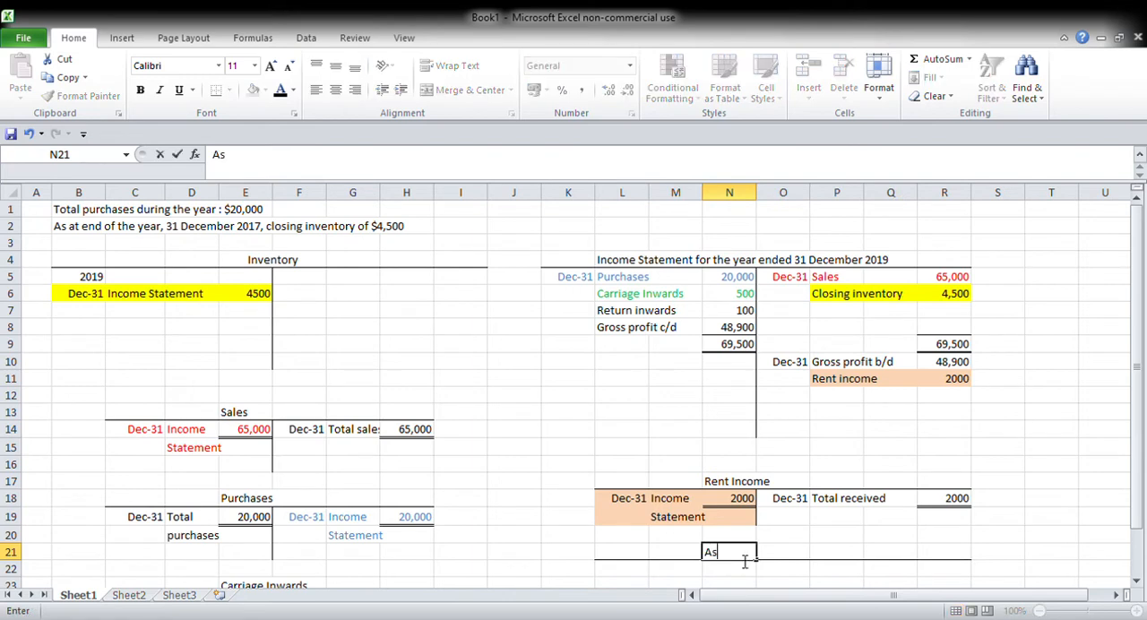
{"action": "type", "text": "laries"}
{"action": "key", "text": "Tab"}
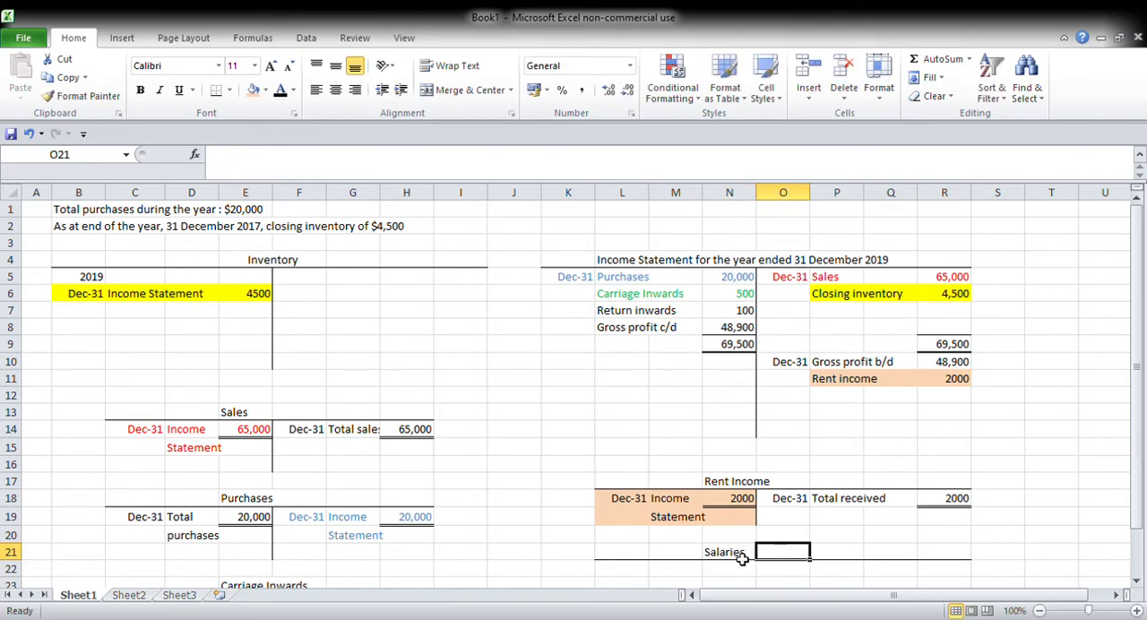
Step: Draw the Salaries T-account's vertical divider with a left border along O22:O23
{"action": "left_click", "coordinate": [741, 554]}
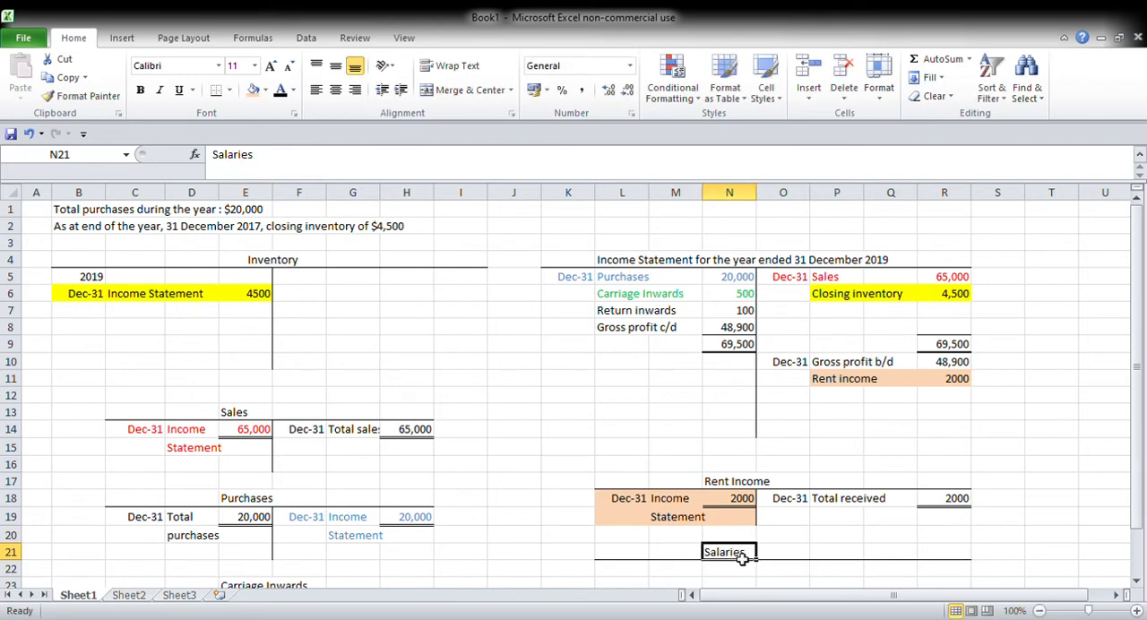
{"action": "left_click", "coordinate": [570, 240]}
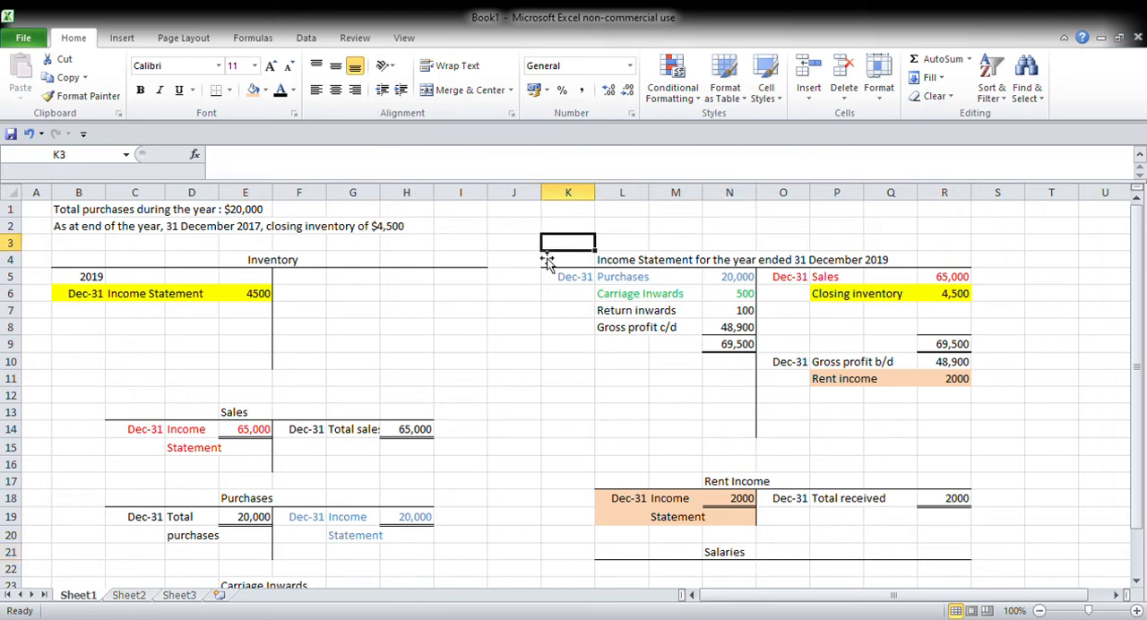
{"action": "left_click_drag", "start_coordinate": [789, 570], "coordinate": [787, 589]}
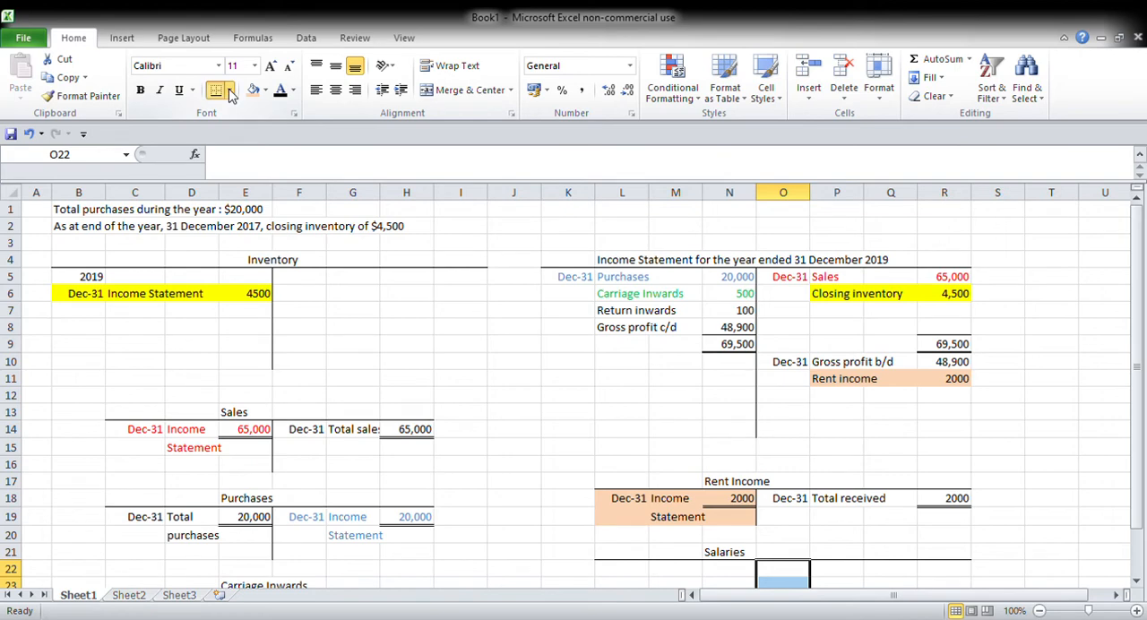
Step: Enter the Salaries debit entry in L22:N22 as Dec-31, "Total paid" and 13,000, with a double bottom border under the amount
{"action": "key", "text": "Left"}
{"action": "key", "text": "Left"}
{"action": "key", "text": "Left"}
{"action": "key", "text": "Left"}
{"action": "key", "text": "Right"}
{"action": "type", "text": "Dec"}
{"action": "type", "text": " 31"}
{"action": "key", "text": "Tab"}
{"action": "type", "text": "Total pa"}
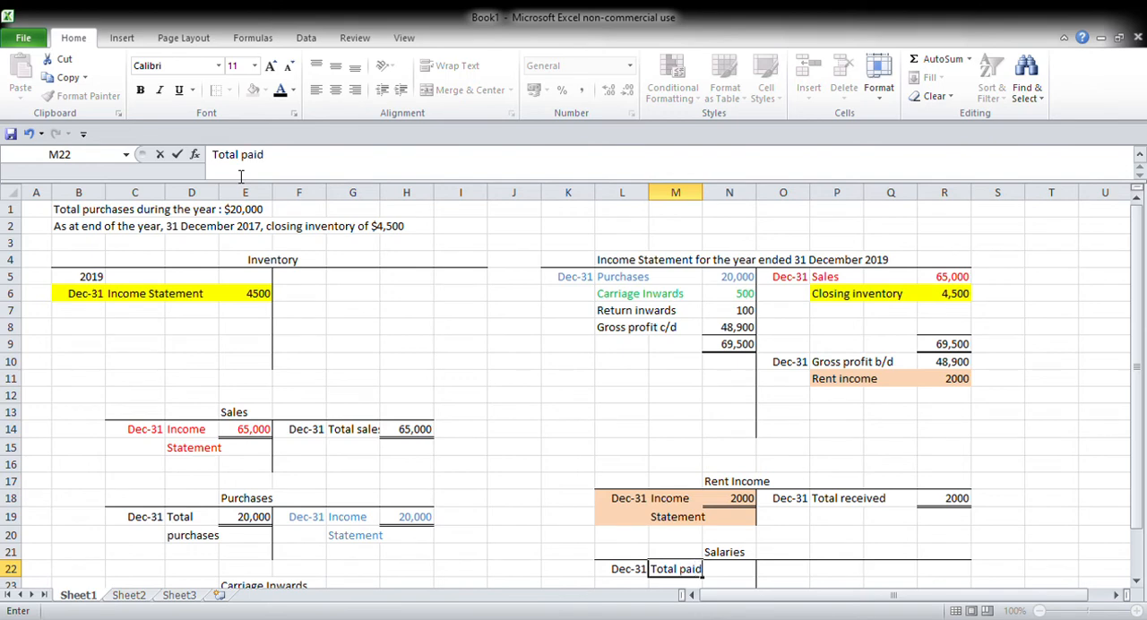
{"action": "type", "text": "id"}
{"action": "key", "text": "Tab"}
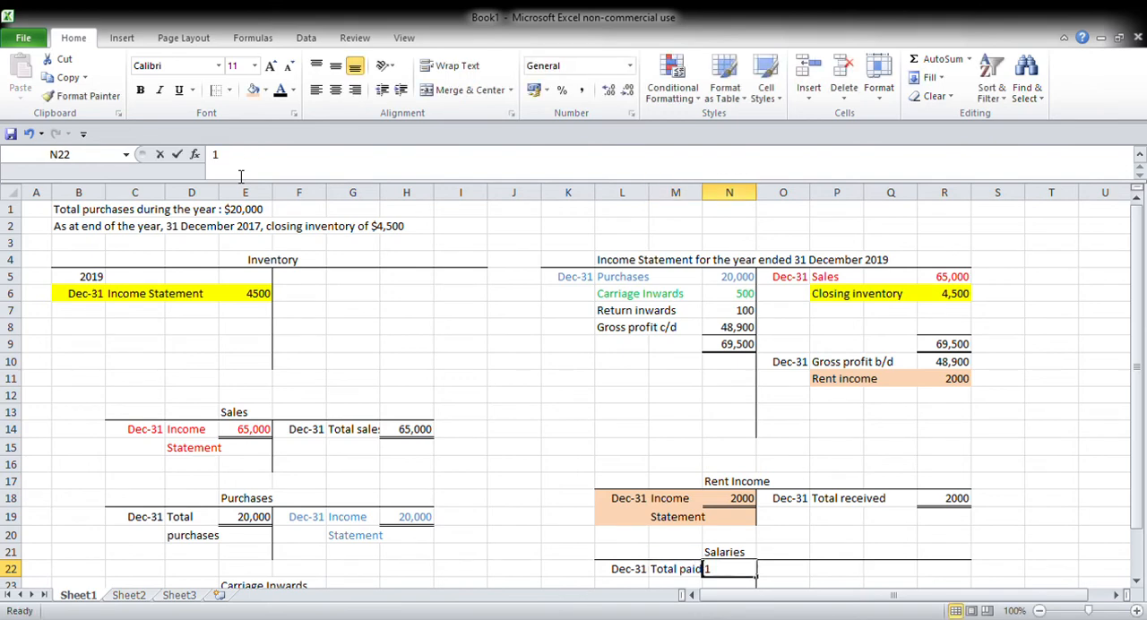
{"action": "type", "text": "13,00"}
{"action": "key", "text": "ctrl+Return"}
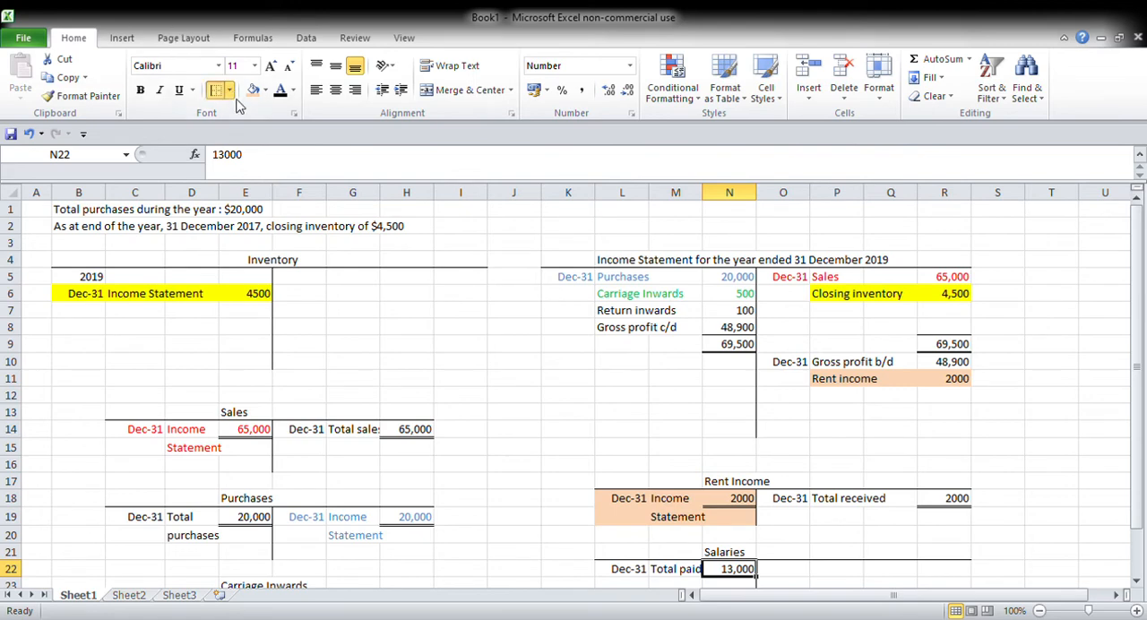
Step: Enter the Salaries credit entry in O22:R22 as Dec-31, "Income Statement" and 13000, with a double bottom border under the amount
{"action": "key", "text": "Right"}
{"action": "key", "text": "Right"}
{"action": "key", "text": "Right"}
{"action": "key", "text": "Right"}
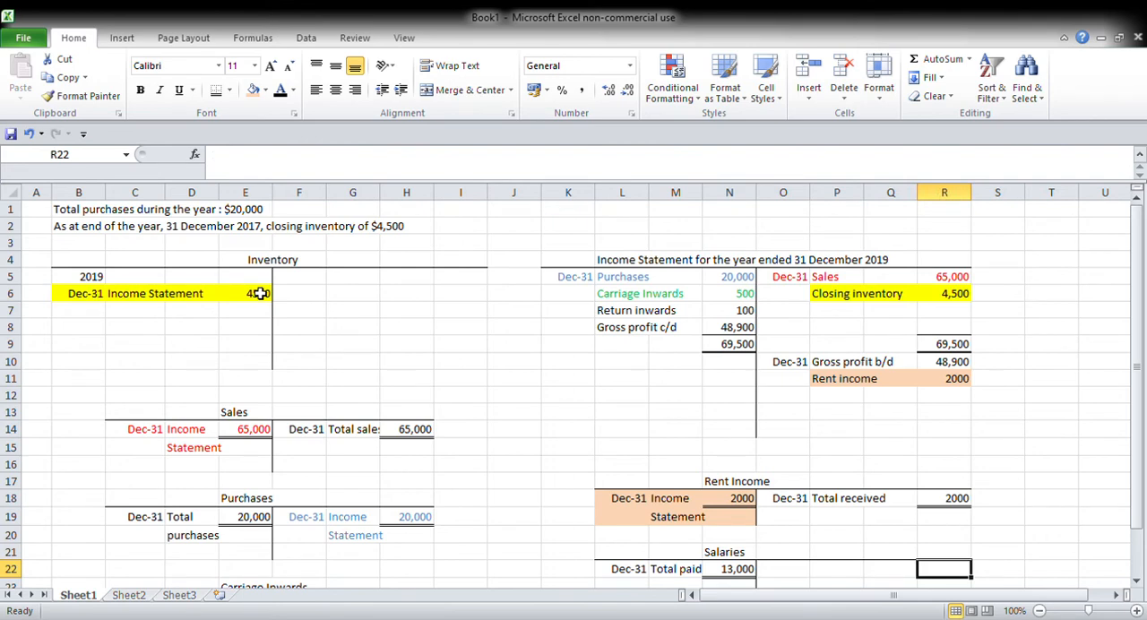
{"action": "type", "text": "13000"}
{"action": "key", "text": "Left"}
{"action": "key", "text": "Left"}
{"action": "type", "text": "I"}
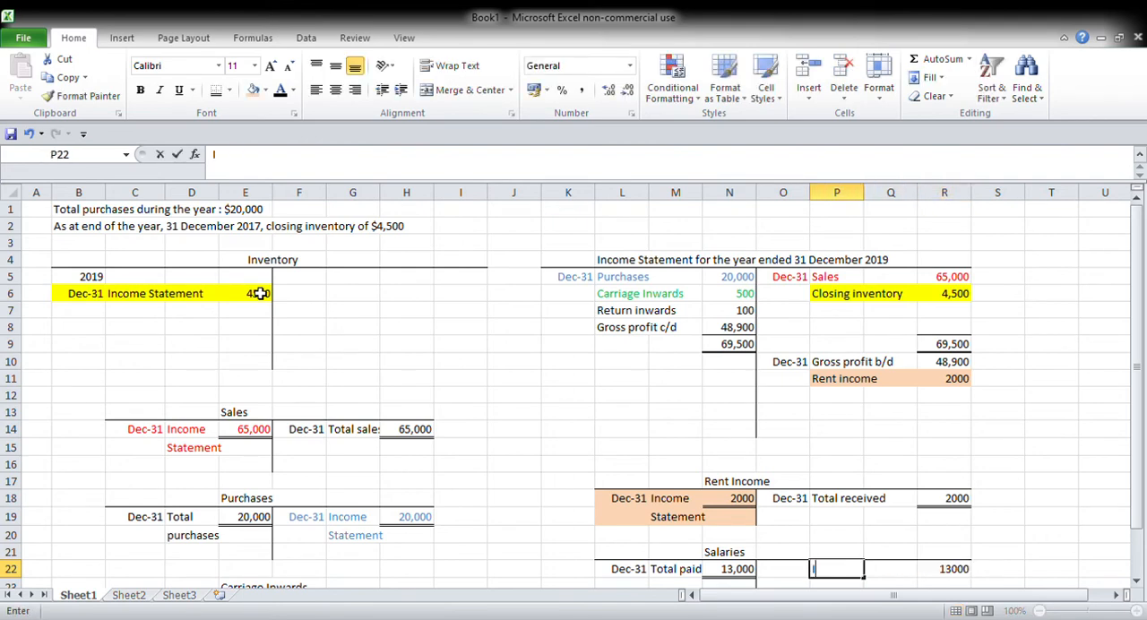
{"action": "type", "text": "ncome Statement"}
{"action": "key", "text": "Left"}
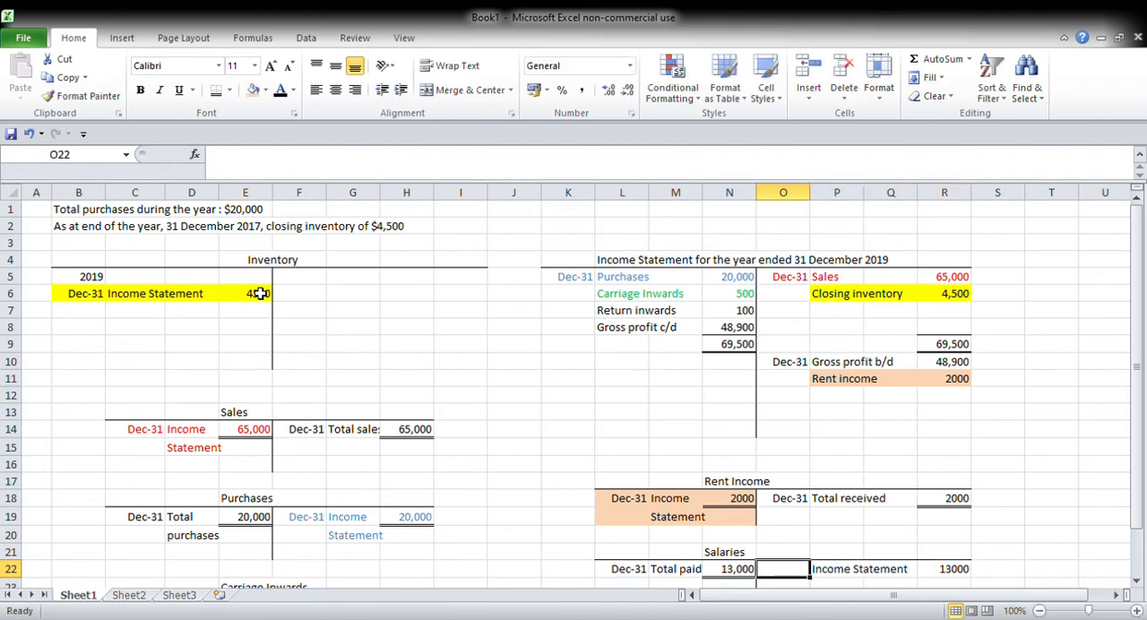
{"action": "type", "text": "Dec-31"}
{"action": "key", "text": "Right"}
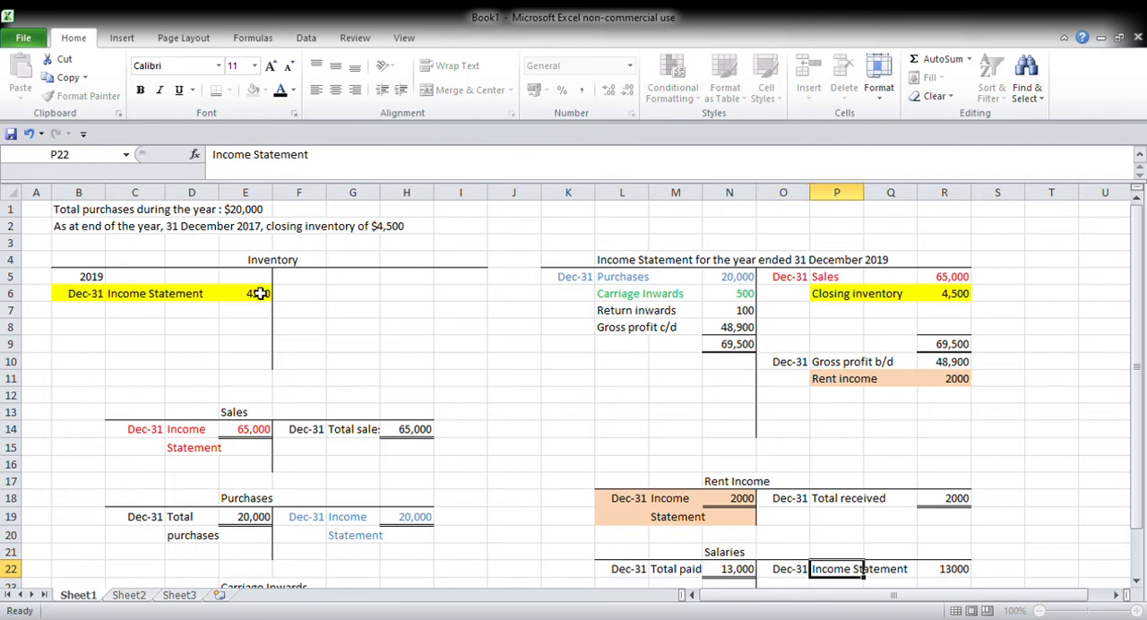
{"action": "left_click", "coordinate": [959, 578]}
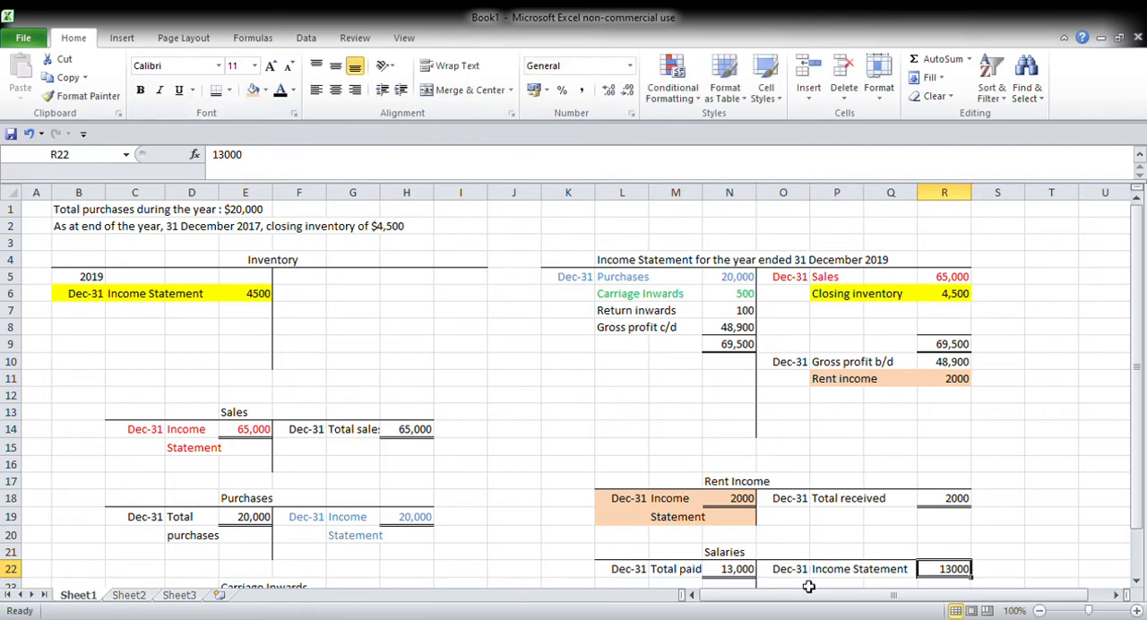
Step: Highlight the Salaries account's Income Statement entry in O22:R22 with light green fill
{"action": "left_click_drag", "start_coordinate": [789, 574], "coordinate": [944, 581]}
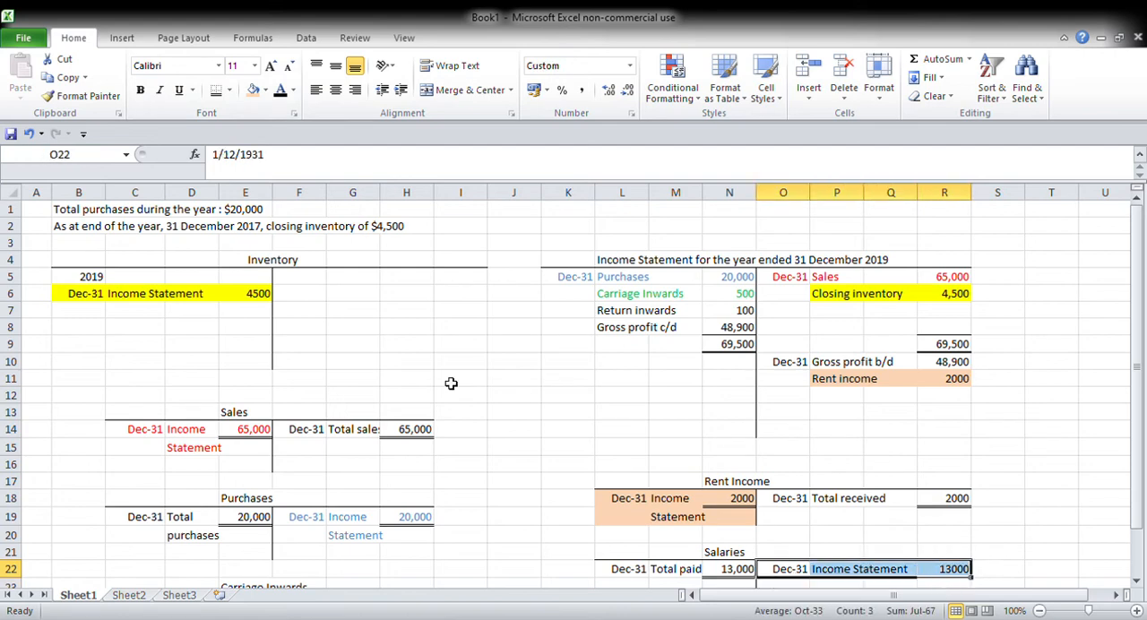
{"action": "left_click", "coordinate": [255, 92]}
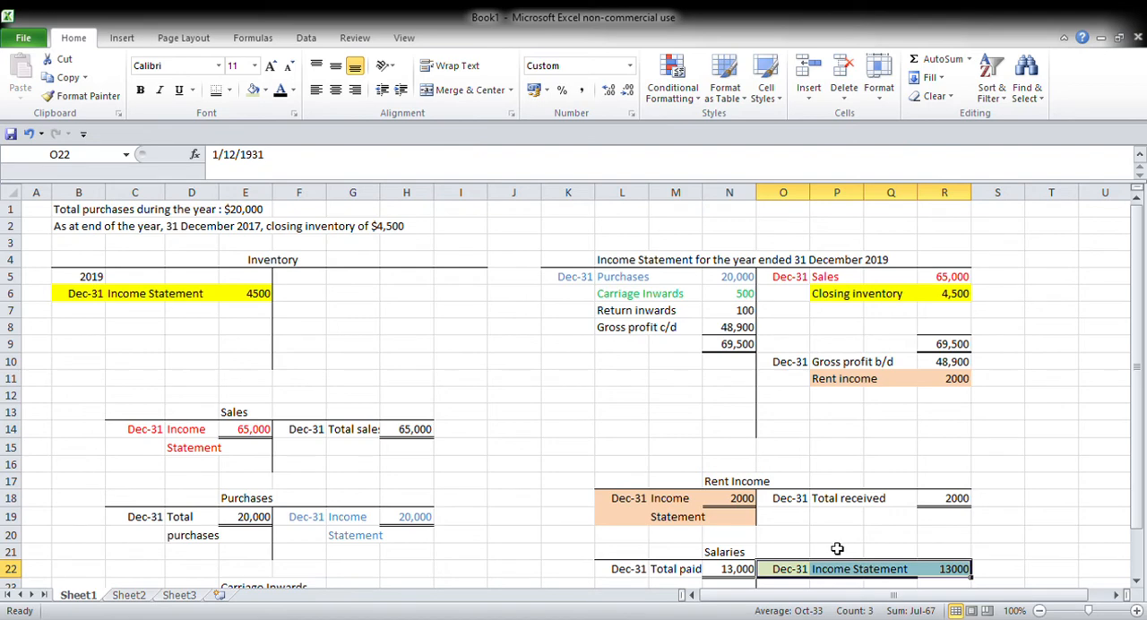
{"action": "left_click", "coordinate": [697, 384]}
Step: Enter Dec-31, "Salaries" and 13,000 in K10:N10 on the income statement's debit side
{"action": "left_click", "coordinate": [590, 363]}
{"action": "type", "text": "Dec-31"}
{"action": "key", "text": "Tab"}
{"action": "type", "text": "Salaries"}
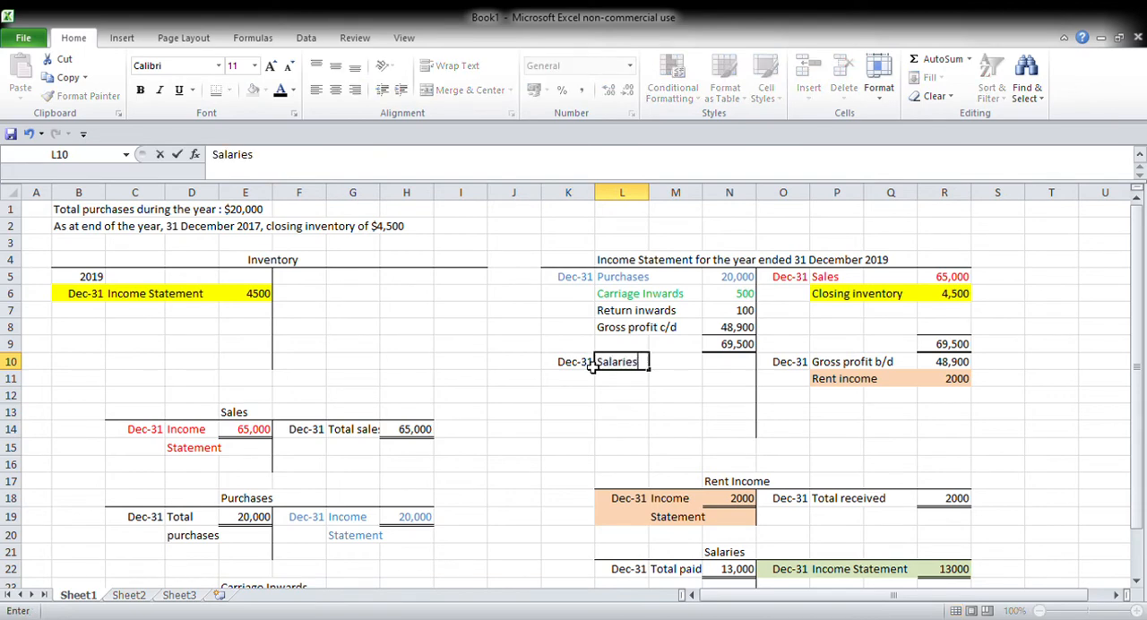
{"action": "key", "text": "Tab"}
{"action": "key", "text": "Tab"}
{"action": "type", "text": "13,00"}
{"action": "key", "text": "Tab"}
Step: Highlight the income statement's salaries line in K10:N10 with the same light green fill
{"action": "left_click_drag", "start_coordinate": [591, 367], "coordinate": [713, 372]}
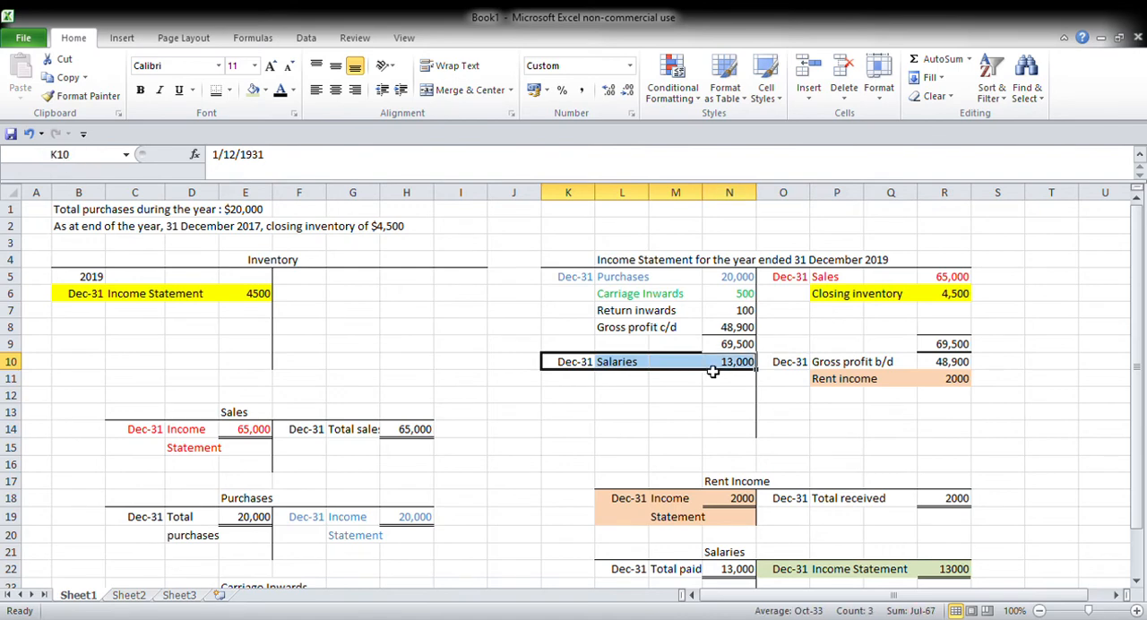
{"action": "left_click", "coordinate": [254, 89]}
{"action": "left_click", "coordinate": [622, 395]}
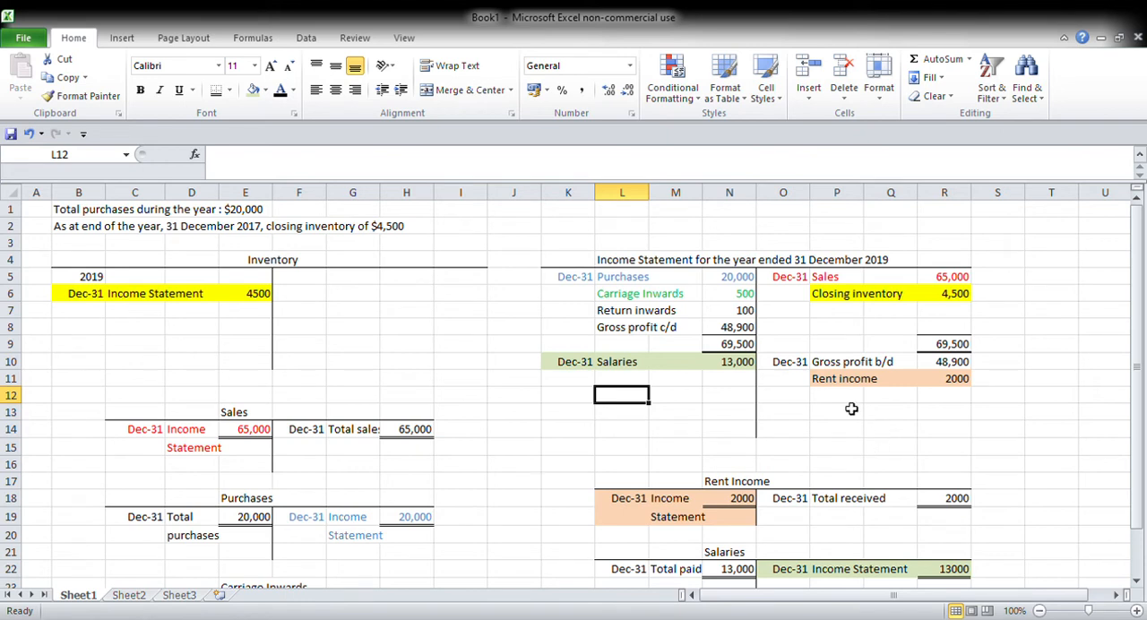
Step: Add total-line borders to R12 and N12 of the income statement, with a double bottom line under N12
{"action": "left_click", "coordinate": [954, 398]}
{"action": "left_click", "coordinate": [232, 92]}
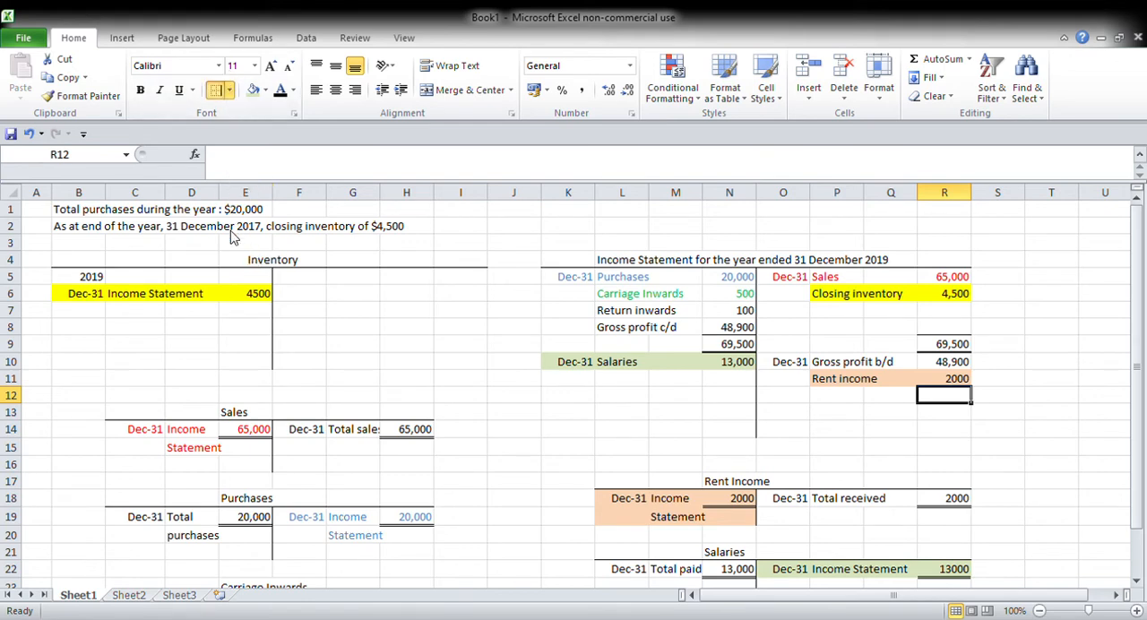
{"action": "left_click", "coordinate": [727, 398]}
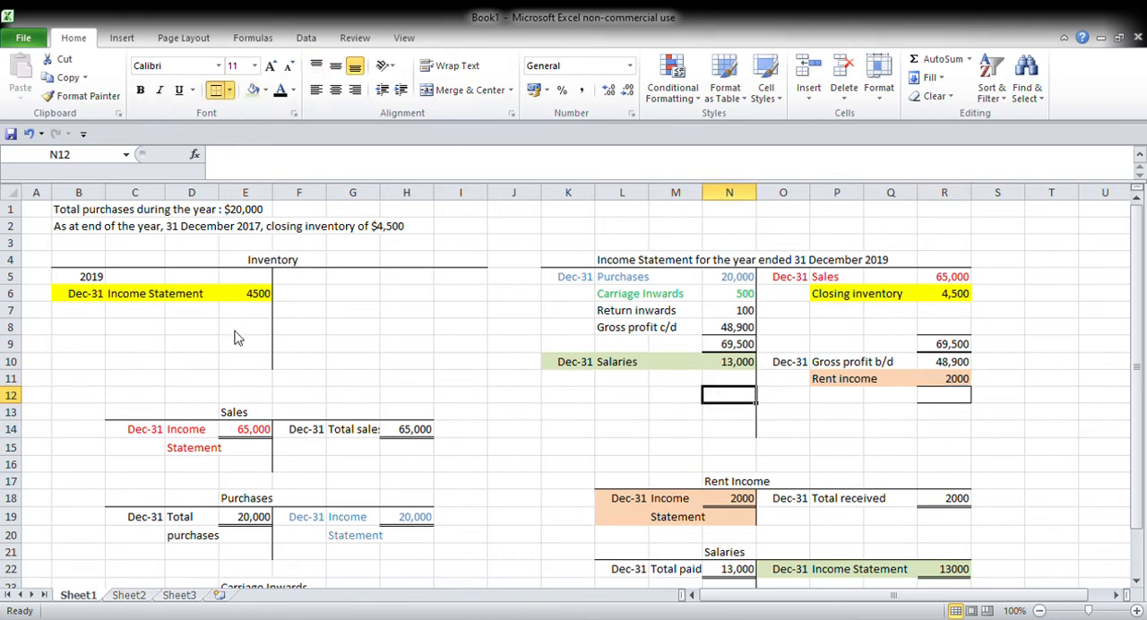
{"action": "left_click", "coordinate": [767, 435]}
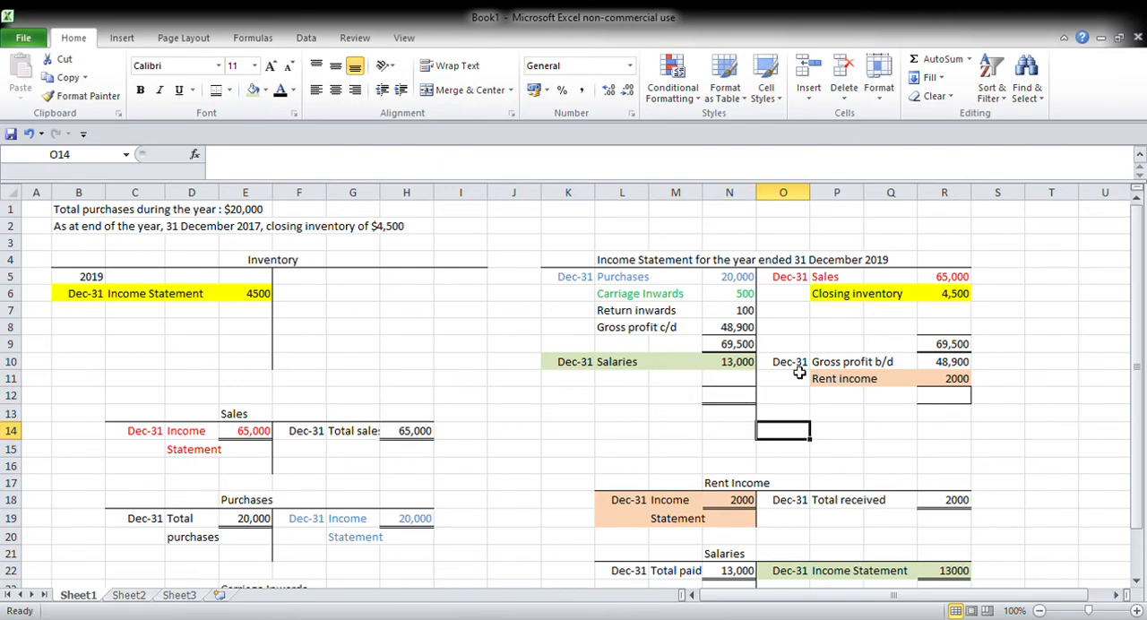
Step: Total the rent income and gross profit b/d in R12 with the formula =R11+R10
{"action": "left_click", "coordinate": [959, 401]}
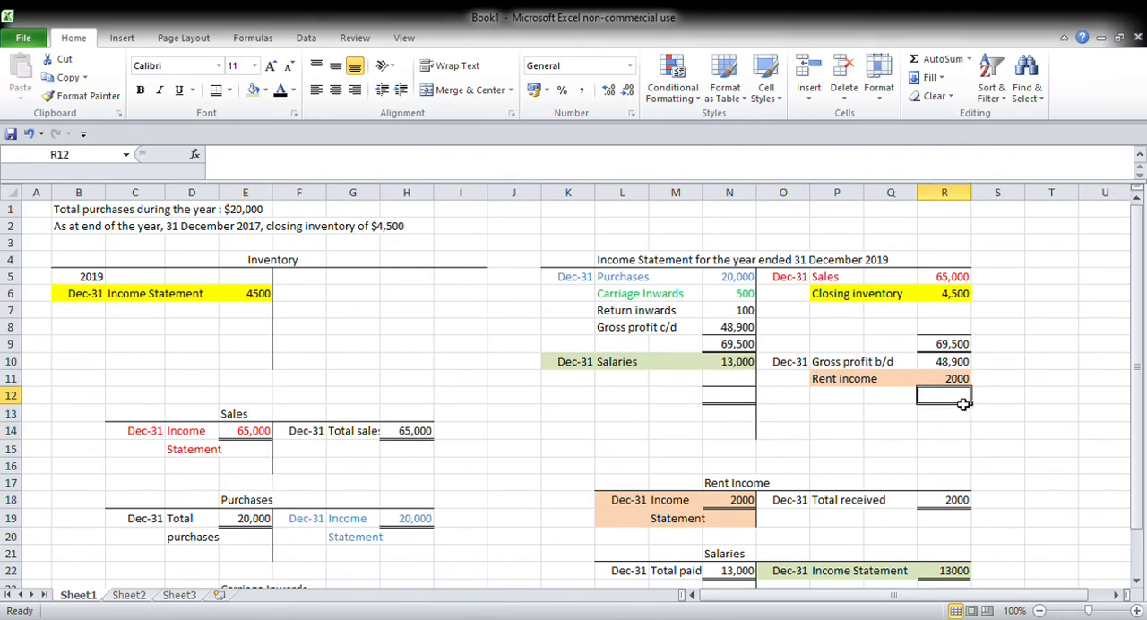
{"action": "type", "text": "="}
{"action": "key", "text": "Up"}
{"action": "type", "text": "+"}
{"action": "key", "text": "Up"}
{"action": "key", "text": "Up"}
{"action": "key", "text": "ctrl+Return"}
Step: Set the debit total in N12 equal to the credit total in R12 with a cell reference
{"action": "key", "text": "Left"}
{"action": "key", "text": "Left"}
{"action": "key", "text": "Left"}
{"action": "key", "text": "Left"}
{"action": "type", "text": "="}
{"action": "key", "text": "Right"}
{"action": "key", "text": "Right"}
{"action": "key", "text": "Right"}
{"action": "key", "text": "Right"}
{"action": "key", "text": "ctrl+Return"}
Step: Calculate the balancing profit in N11 as the debit total minus salaries, =N12-N10
{"action": "key", "text": "Up"}
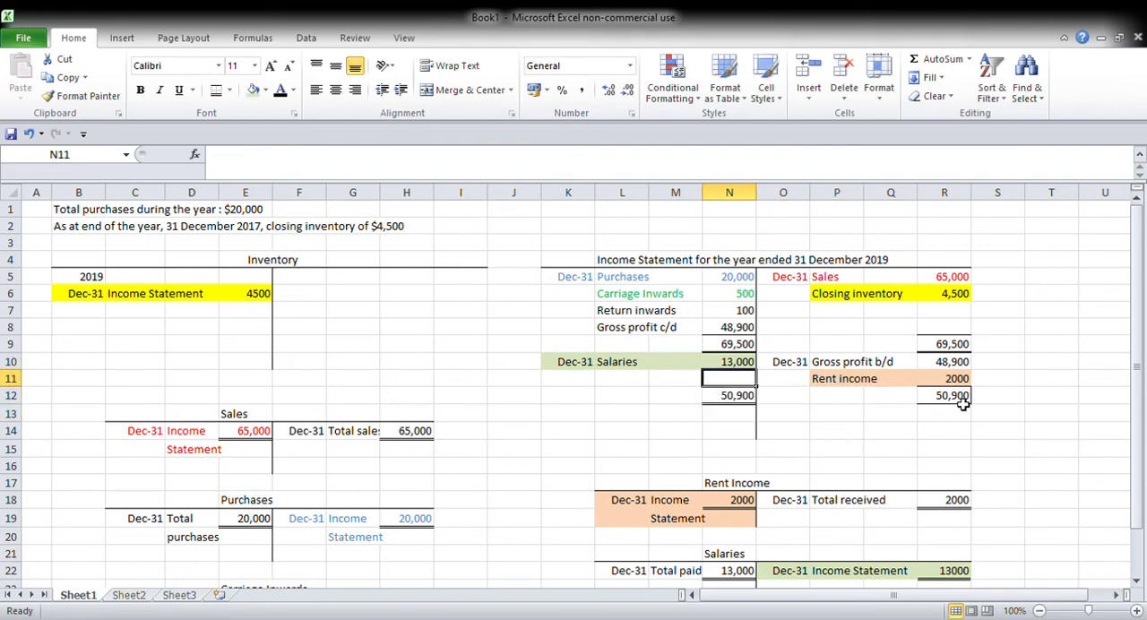
{"action": "type", "text": "="}
{"action": "left_click", "coordinate": [749, 399]}
{"action": "type", "text": "-"}
{"action": "key", "text": "Up"}
{"action": "key", "text": "Up"}
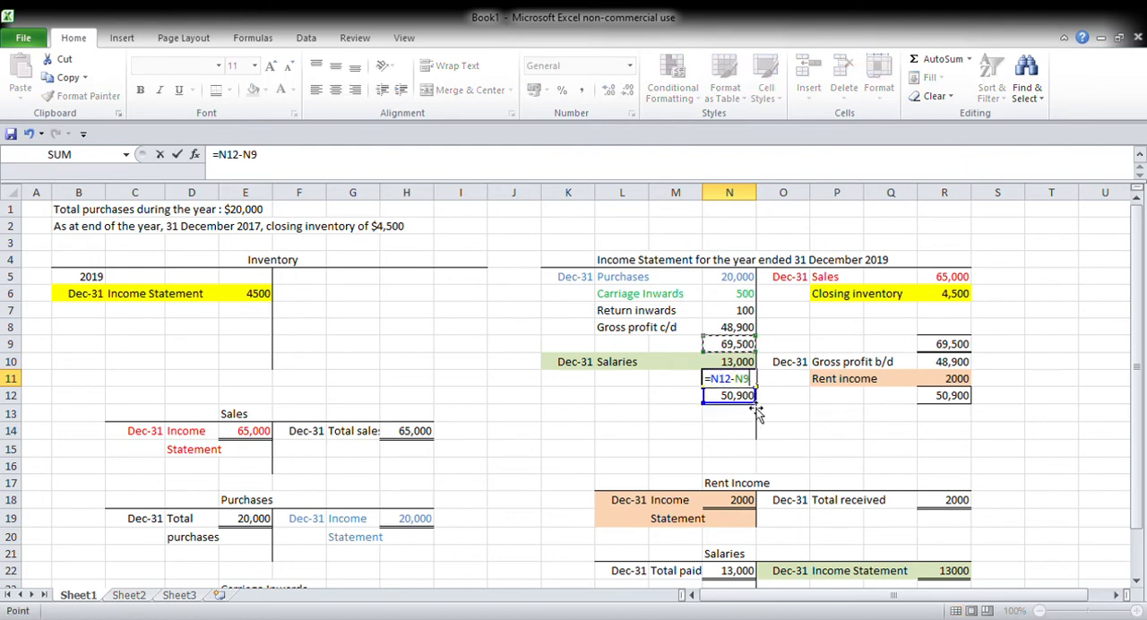
{"action": "key", "text": "Down"}
{"action": "key", "text": "Return"}
Step: Label the profit line with "Profit for the year" in L11 and Dec-31 in K11
{"action": "key", "text": "Up"}
{"action": "key", "text": "Left"}
{"action": "key", "text": "Left"}
{"action": "type", "text": "fit for the year"}
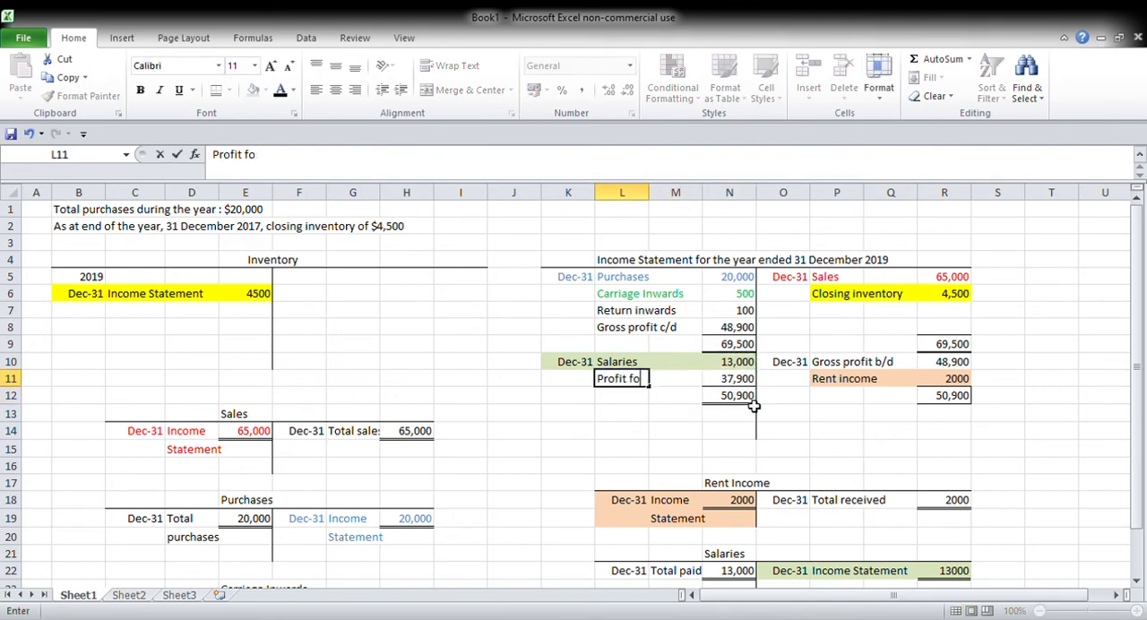
{"action": "key", "text": "Left"}
{"action": "type", "text": "D"}
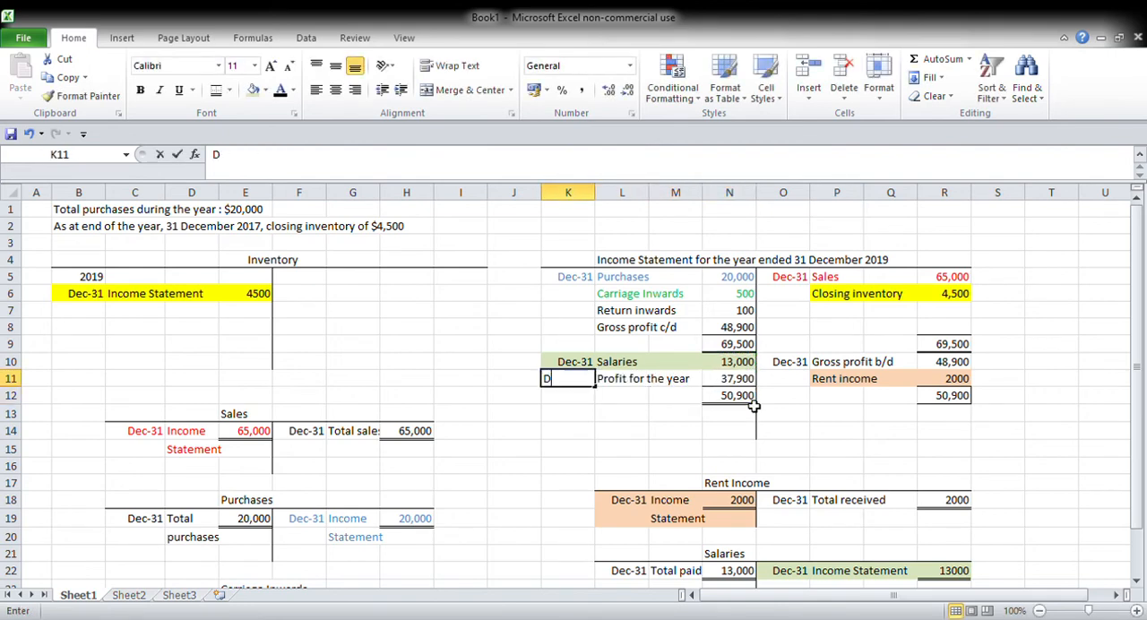
{"action": "type", "text": "ec 31"}
{"action": "key", "text": "Right"}
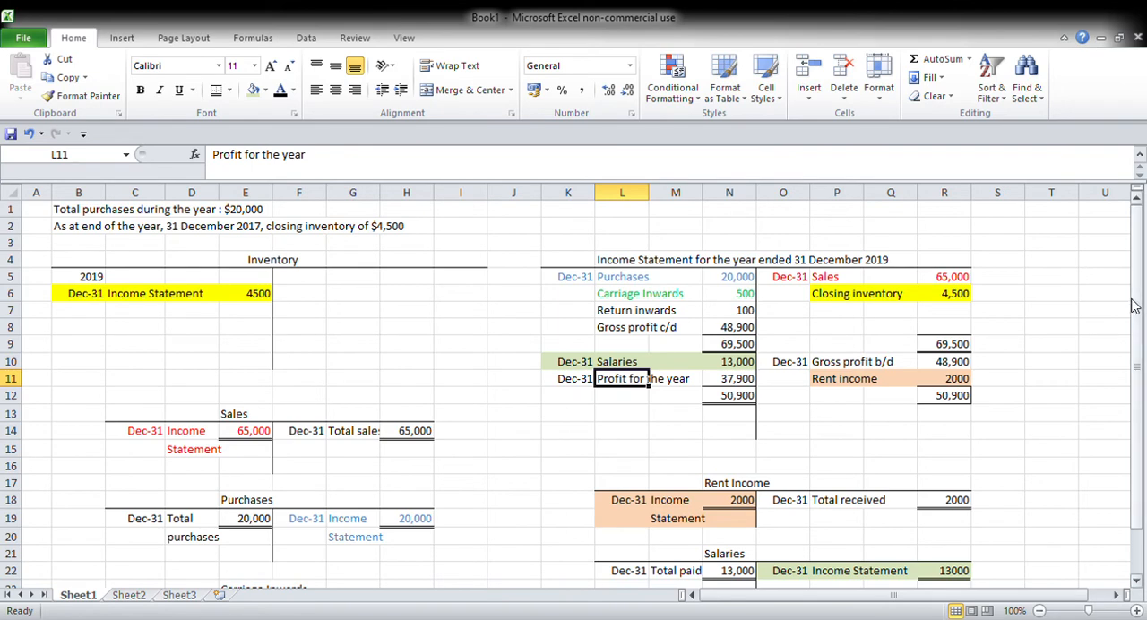
Step: Change the income statement title in L4 to "Income Statement for the year ended 31 December 2020"
{"action": "scroll", "coordinate": [1139, 312], "scroll_direction": "down", "scroll_amount": 1}
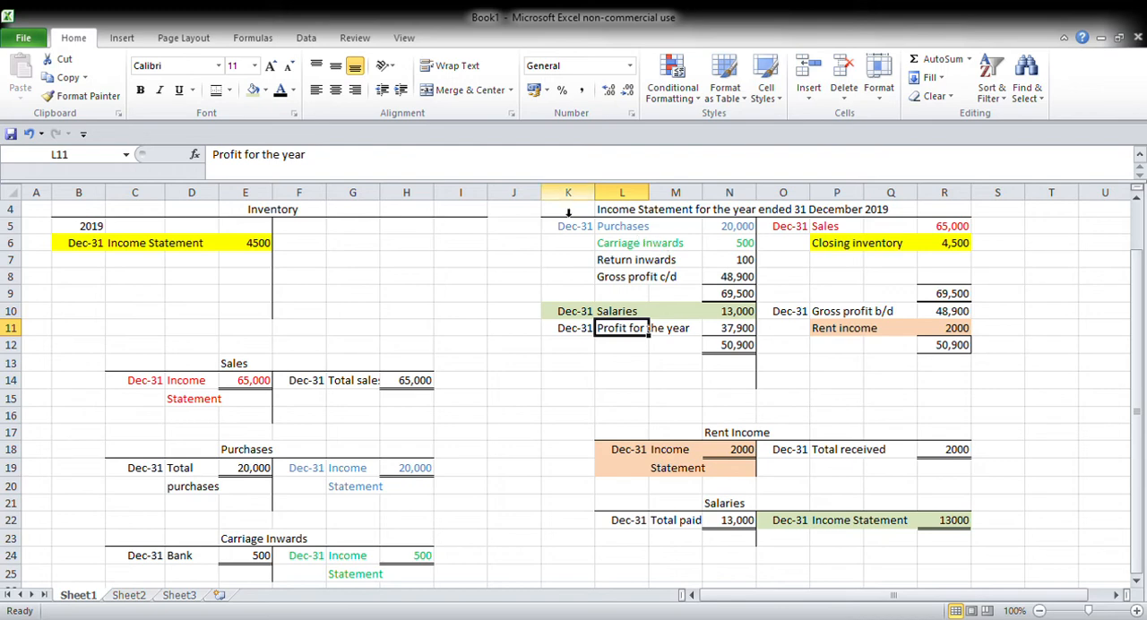
{"action": "left_click", "coordinate": [640, 213]}
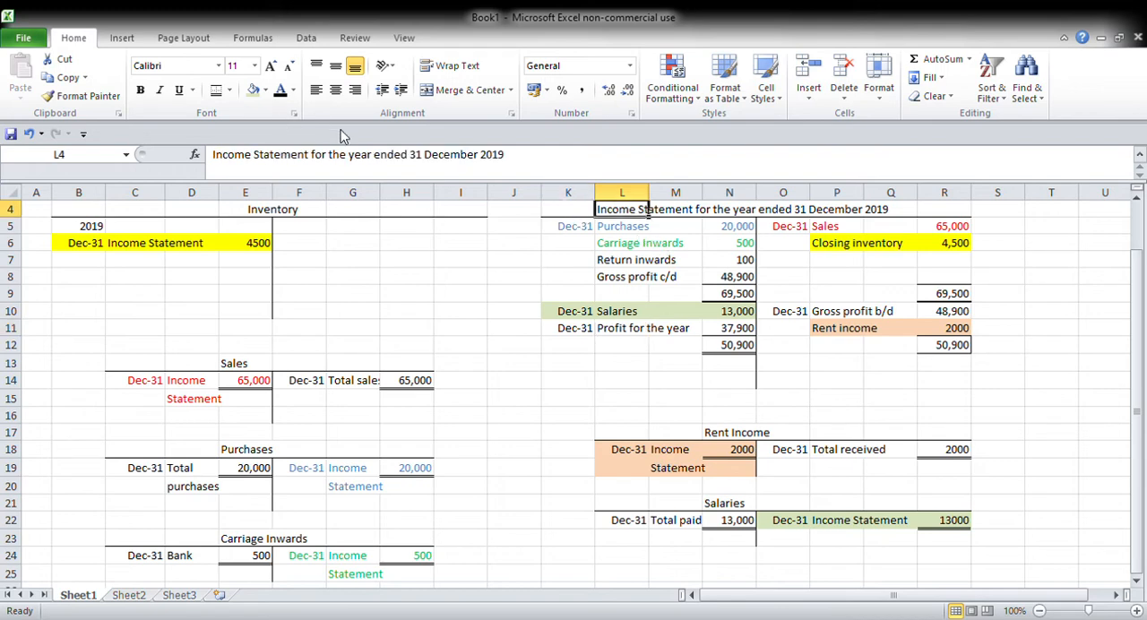
{"action": "left_click_drag", "start_coordinate": [506, 156], "coordinate": [431, 157]}
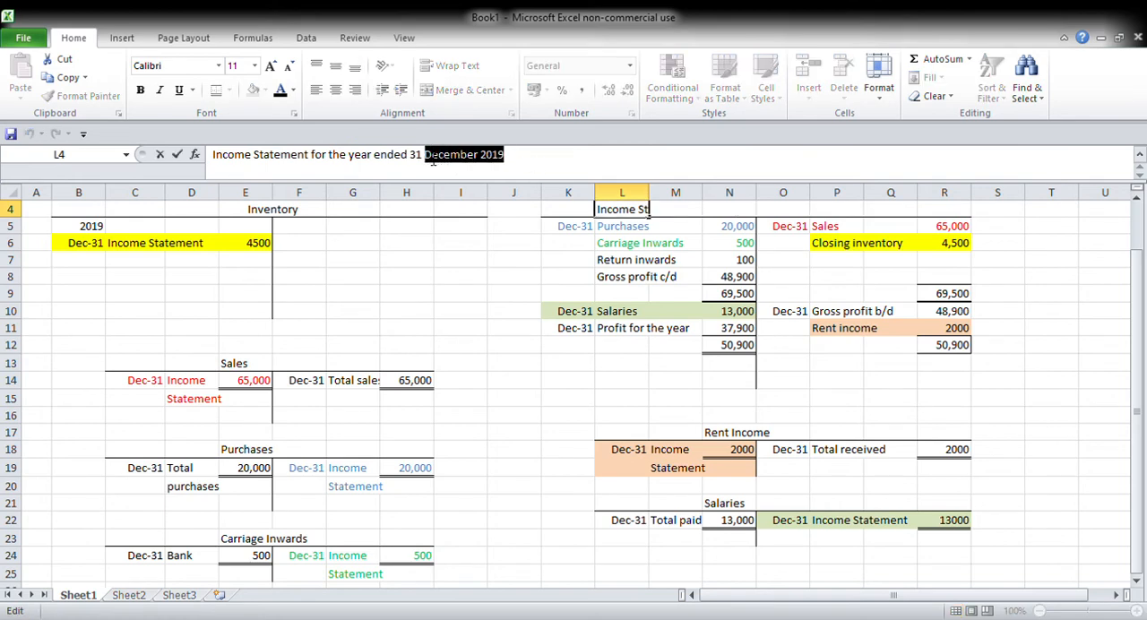
{"action": "key", "text": "BackSpace"}
{"action": "type", "text": "ecem"}
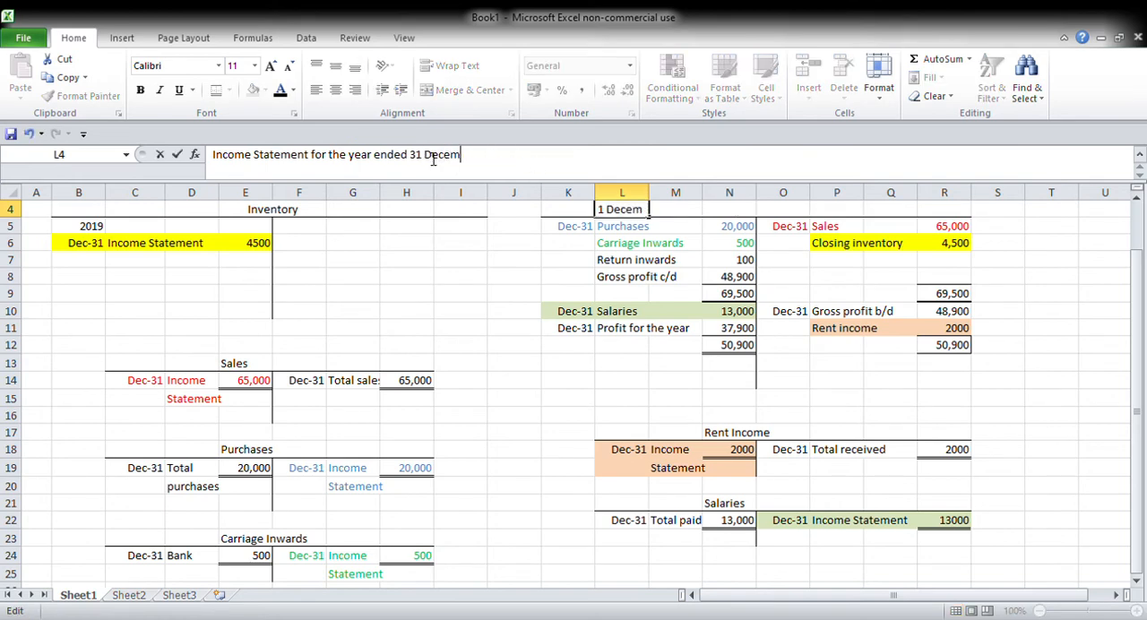
{"action": "type", "text": "ber 2020"}
{"action": "key", "text": "Return"}
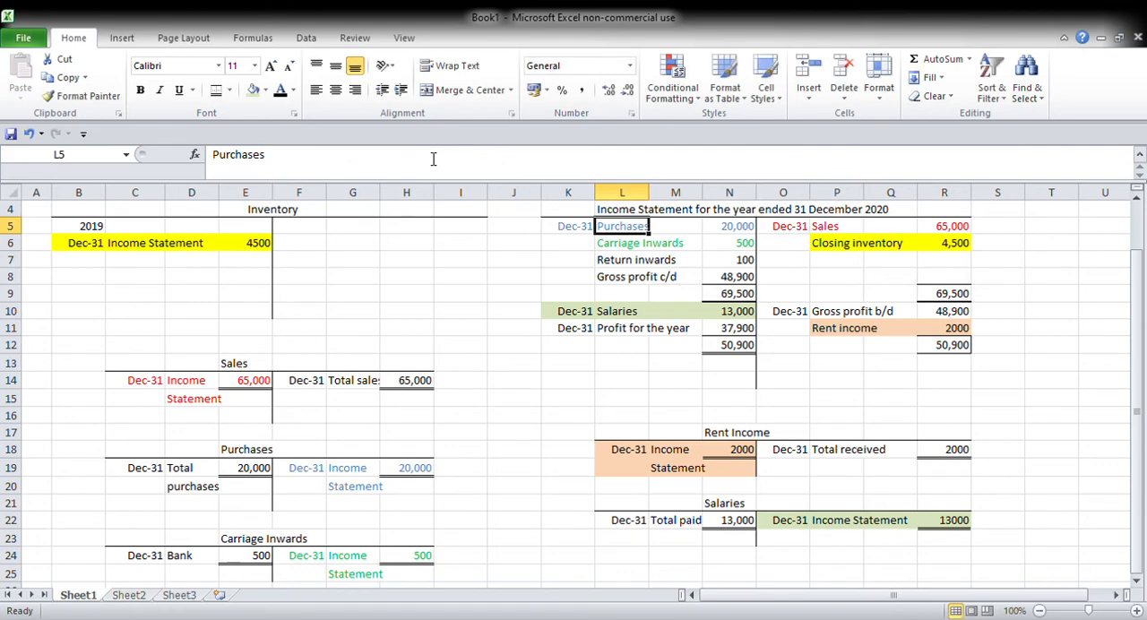
Step: Clear all income statement entries in K5:R13 and remove the fill colours from that range
{"action": "left_click_drag", "start_coordinate": [581, 226], "coordinate": [950, 363]}
{"action": "key", "text": "Delete"}
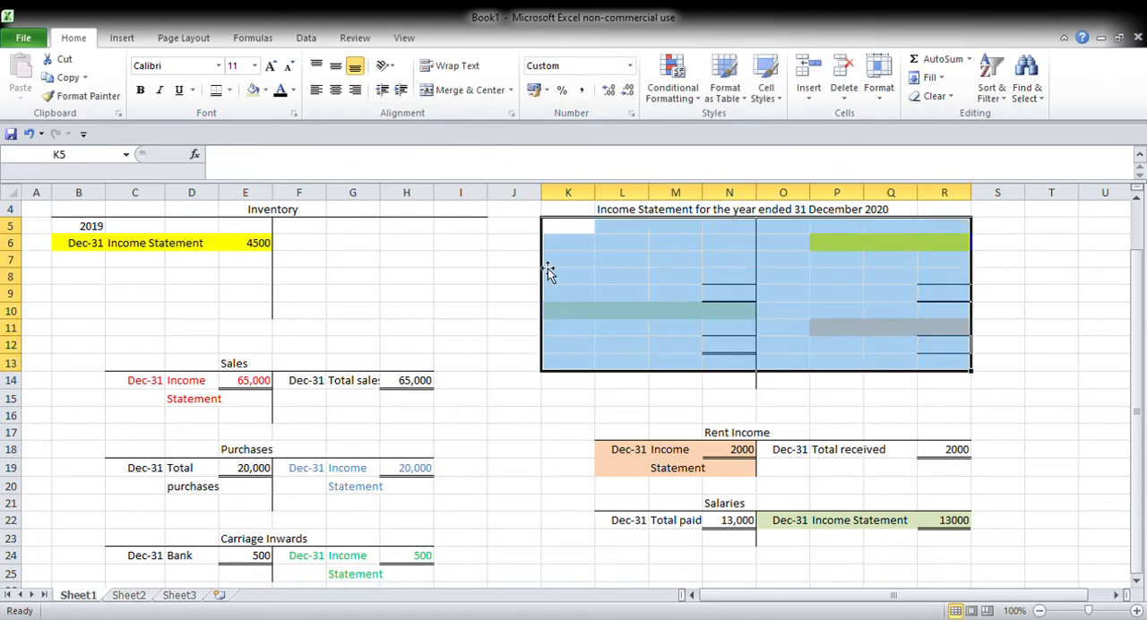
{"action": "left_click", "coordinate": [254, 90]}
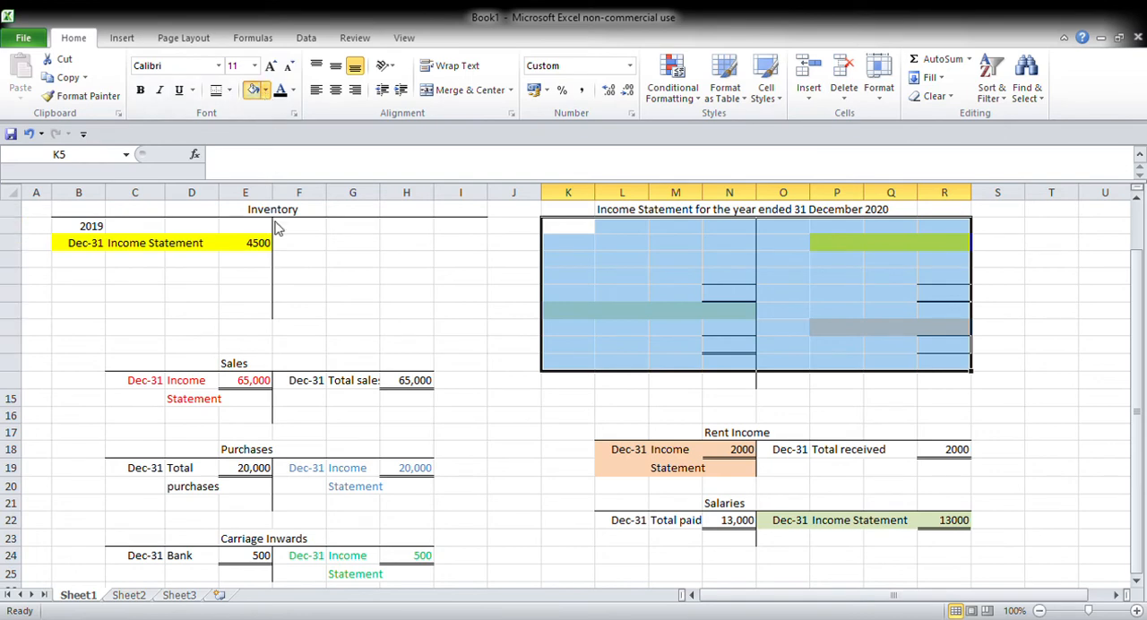
{"action": "left_click", "coordinate": [608, 327]}
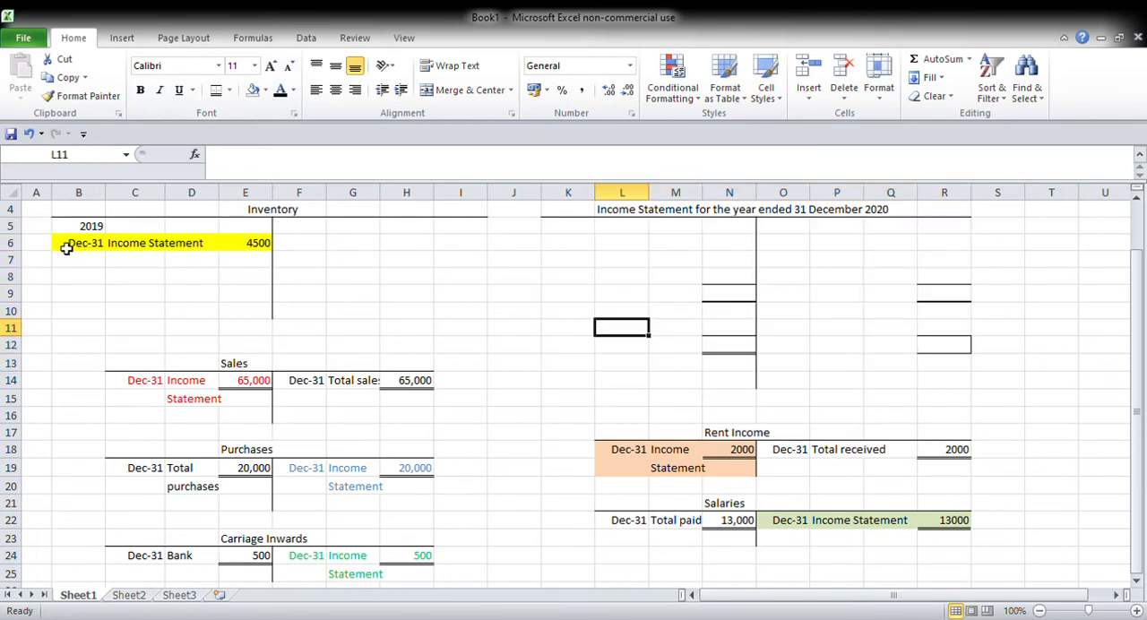
Step: Enter the year 2019 in F5 as the credit-side heading of the Inventory account
{"action": "left_click", "coordinate": [299, 231]}
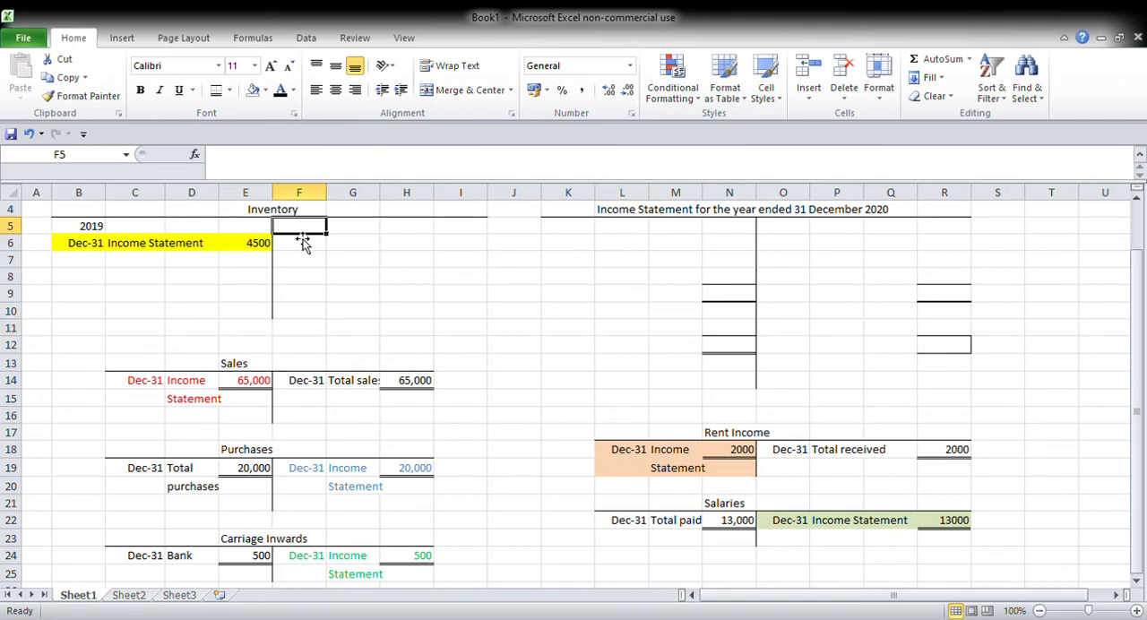
{"action": "type", "text": "2020"}
{"action": "key", "text": "BackSpace"}
{"action": "key", "text": "BackSpace"}
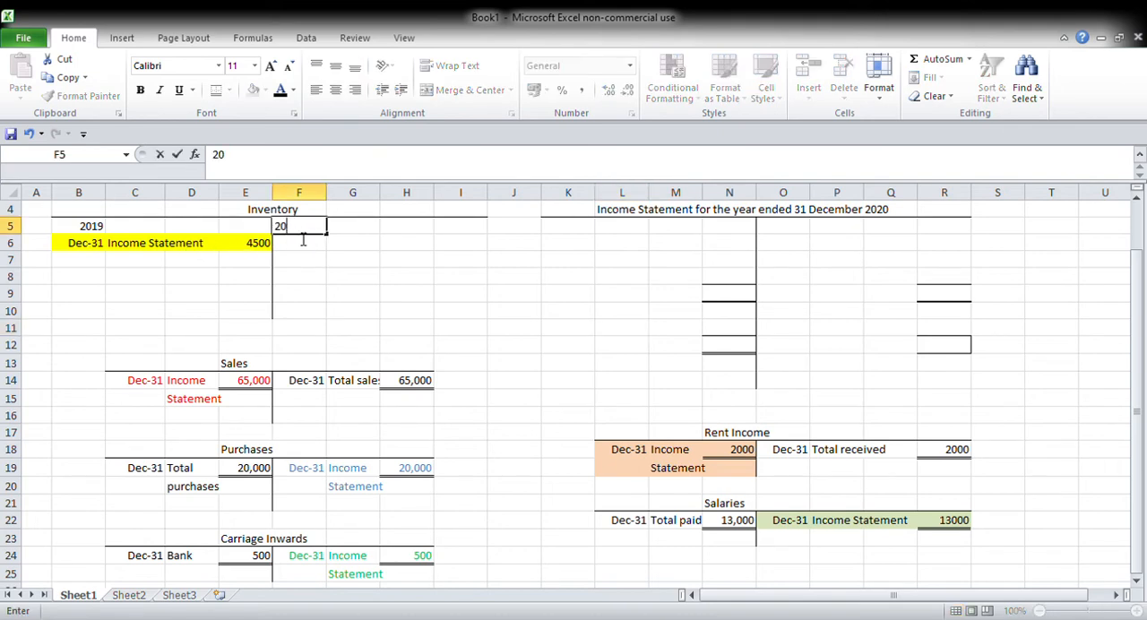
{"action": "key", "text": "Tab"}
Step: Label the Inventory account's credit entry "Balance c/d" in G6, keeping G5 empty
{"action": "type", "text": "Balance"}
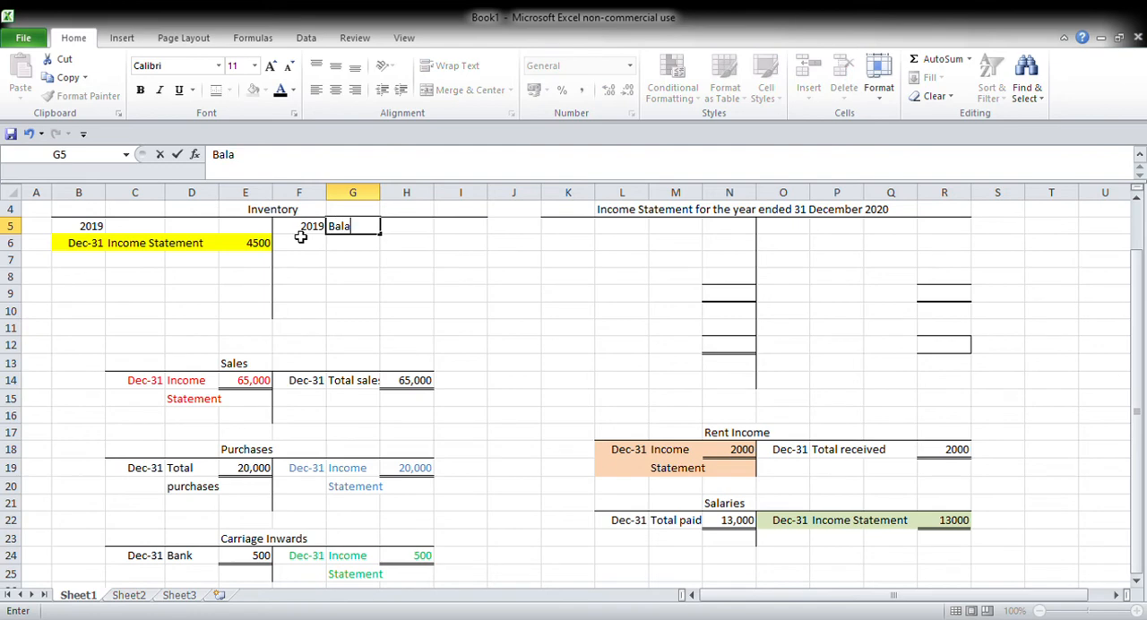
{"action": "key", "text": "BackSpace"}
{"action": "key", "text": "BackSpace"}
{"action": "key", "text": "BackSpace"}
{"action": "key", "text": "BackSpace"}
{"action": "key", "text": "BackSpace"}
{"action": "key", "text": "BackSpace"}
{"action": "key", "text": "Return"}
{"action": "type", "text": "Balance c/d"}
Step: Date the Balance c/d entry Dec 31 in F6 and bring the 4500 debit amount into I6 with a formula
{"action": "left_click", "coordinate": [301, 238]}
{"action": "type", "text": "Dec"}
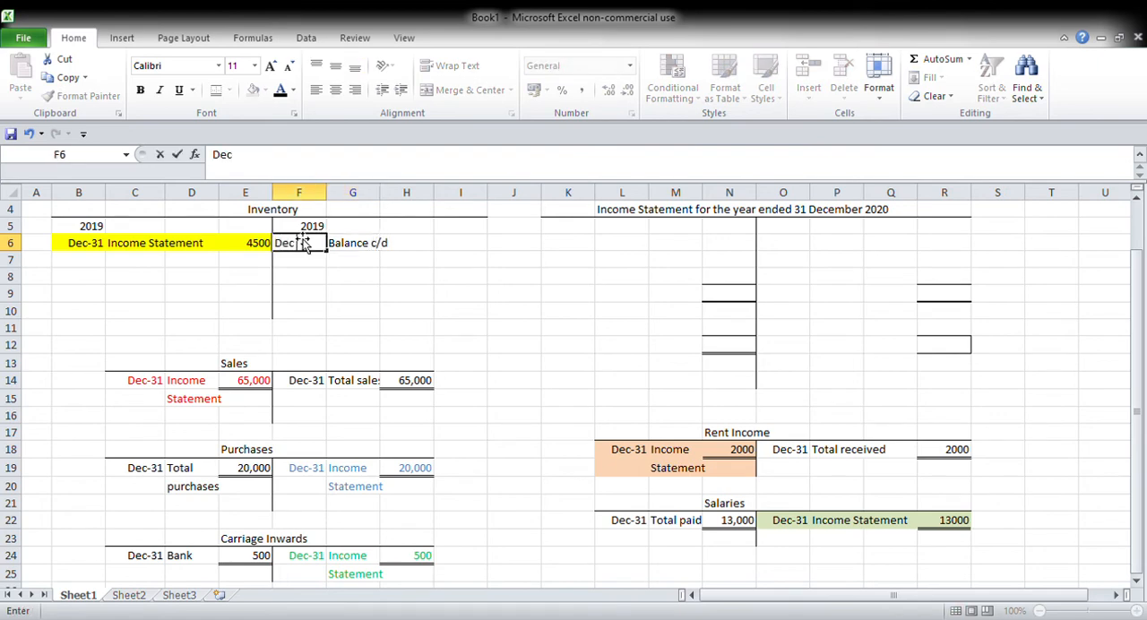
{"action": "type", "text": " 31"}
{"action": "key", "text": "Tab"}
{"action": "key", "text": "Tab"}
{"action": "key", "text": "Tab"}
{"action": "type", "text": "="}
{"action": "key", "text": "Left"}
{"action": "key", "text": "Left"}
{"action": "key", "text": "Left"}
{"action": "key", "text": "Left"}
{"action": "key", "text": "Return"}
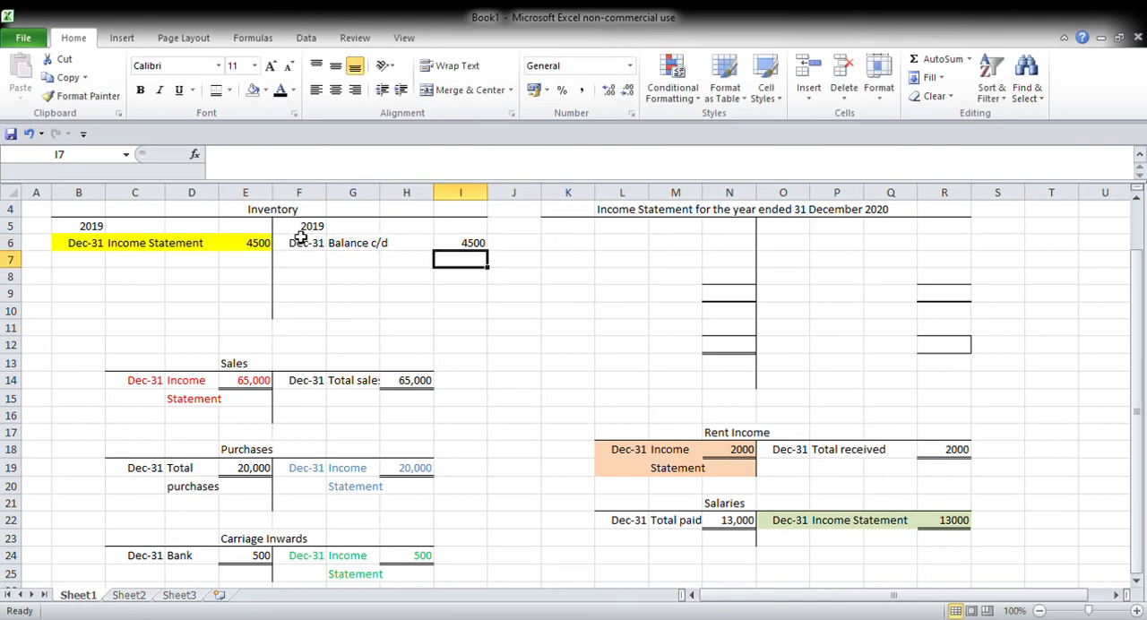
Step: Apply a double bottom border to the 4500 amounts in E6 and I6 to close off the 2019 Inventory entries
{"action": "left_click", "coordinate": [231, 247]}
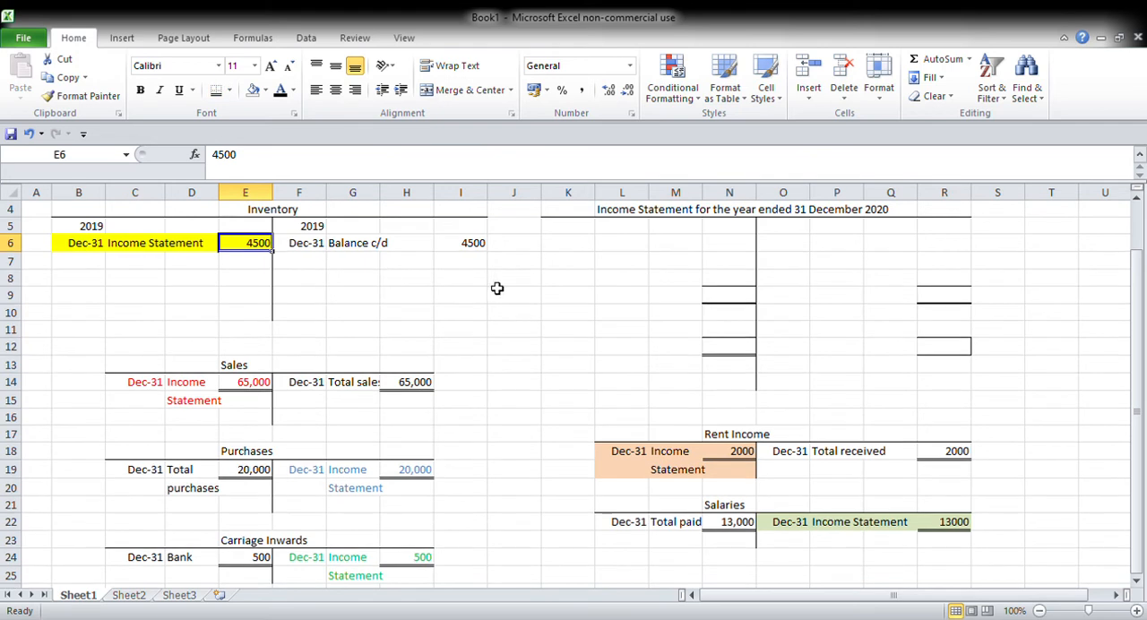
{"action": "left_click", "coordinate": [470, 245]}
{"action": "left_click", "coordinate": [215, 92]}
Step: Enter the date Jan-01 in B8 on the debit side of the Inventory account
{"action": "key", "text": "Left"}
{"action": "key", "text": "Left"}
{"action": "key", "text": "Left"}
{"action": "key", "text": "Left"}
{"action": "key", "text": "Left"}
{"action": "key", "text": "Left"}
{"action": "key", "text": "Left"}
{"action": "key", "text": "Down"}
{"action": "key", "text": "Down"}
{"action": "type", "text": "Ja"}
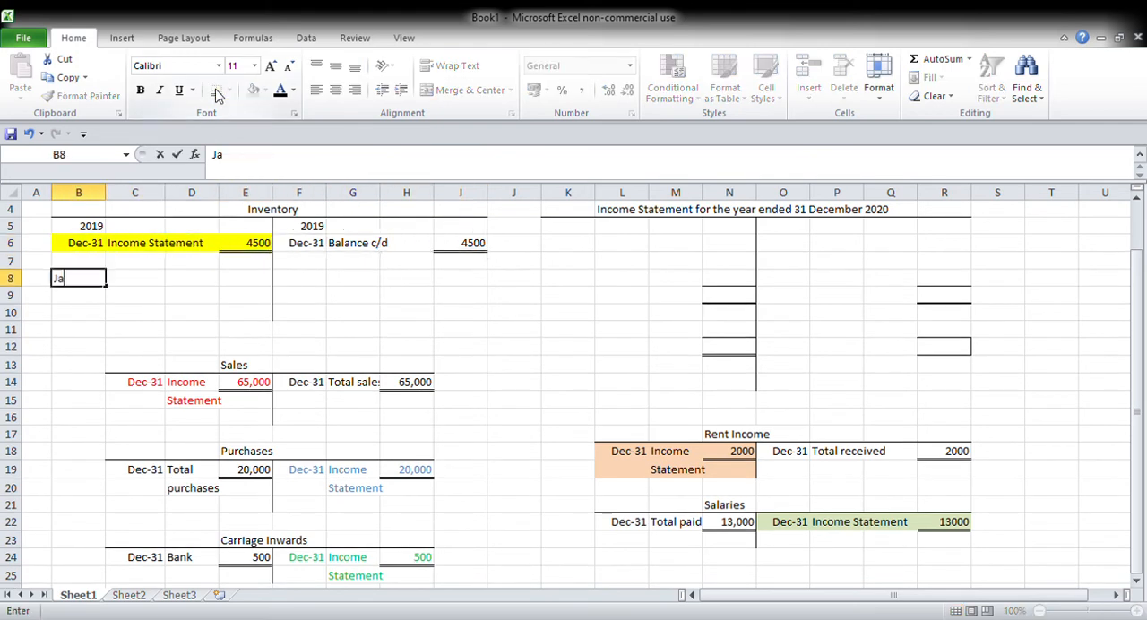
{"action": "type", "text": "n"}
{"action": "key", "text": "Tab"}
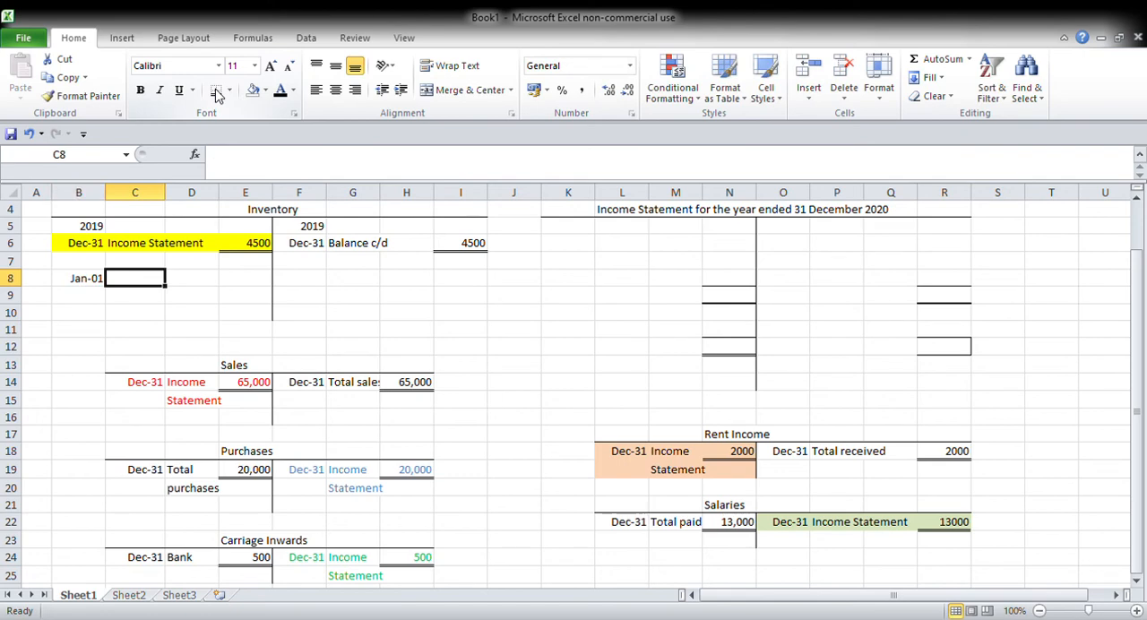
Step: Label the January entry "Balance b/d" in C8 and enter 4500 as its amount in E8
{"action": "type", "text": "Balaln"}
{"action": "key", "text": "BackSpace"}
{"action": "key", "text": "BackSpace"}
{"action": "type", "text": "nce b/d"}
{"action": "key", "text": "Tab"}
{"action": "key", "text": "Tab"}
{"action": "type", "text": "3"}
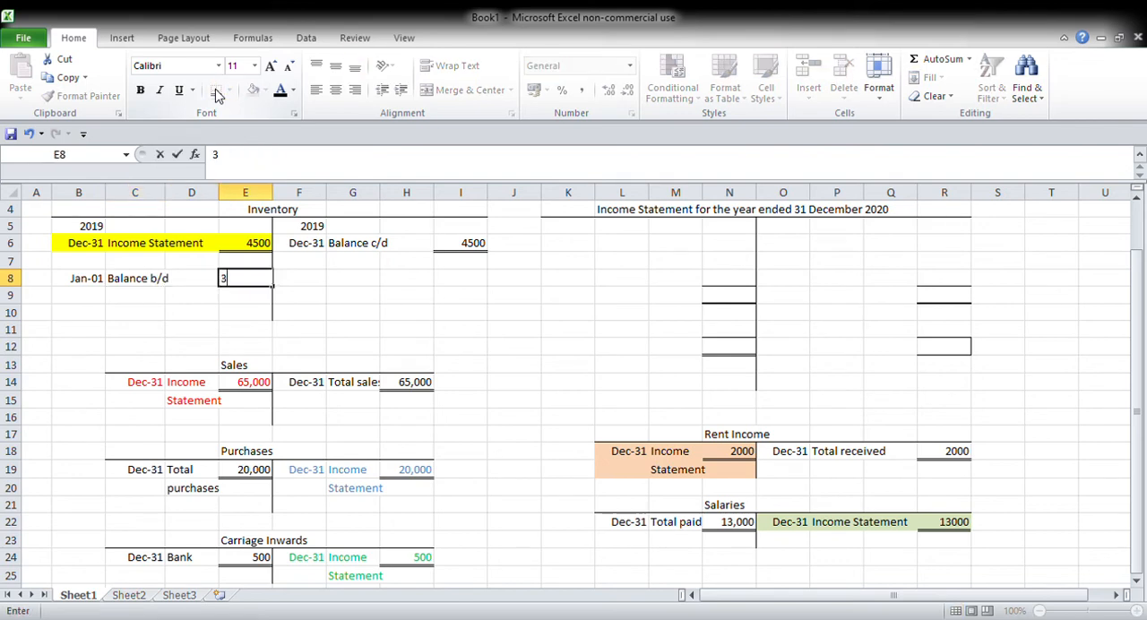
{"action": "key", "text": "Tab"}
{"action": "key", "text": "Left"}
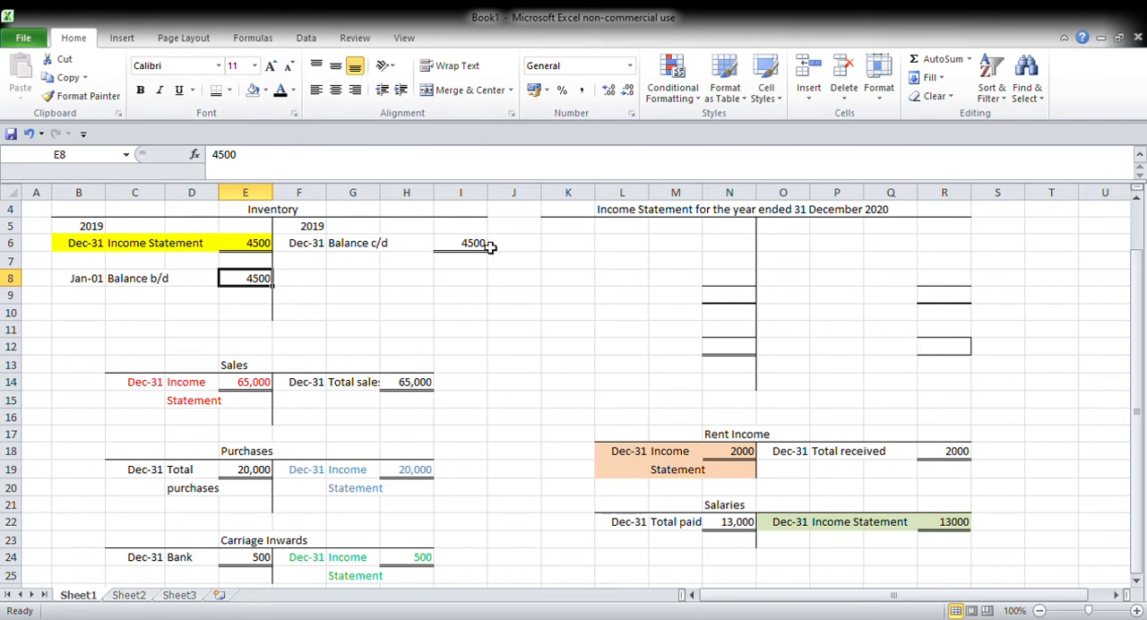
Step: Add a credit entry to the Inventory account in row 8, dated Dec 31 in F8 and labelled "Income Statement" in G8
{"action": "left_click", "coordinate": [265, 312]}
{"action": "left_click", "coordinate": [267, 281]}
{"action": "left_click", "coordinate": [315, 285]}
{"action": "type", "text": "Dec 31"}
{"action": "key", "text": "Tab"}
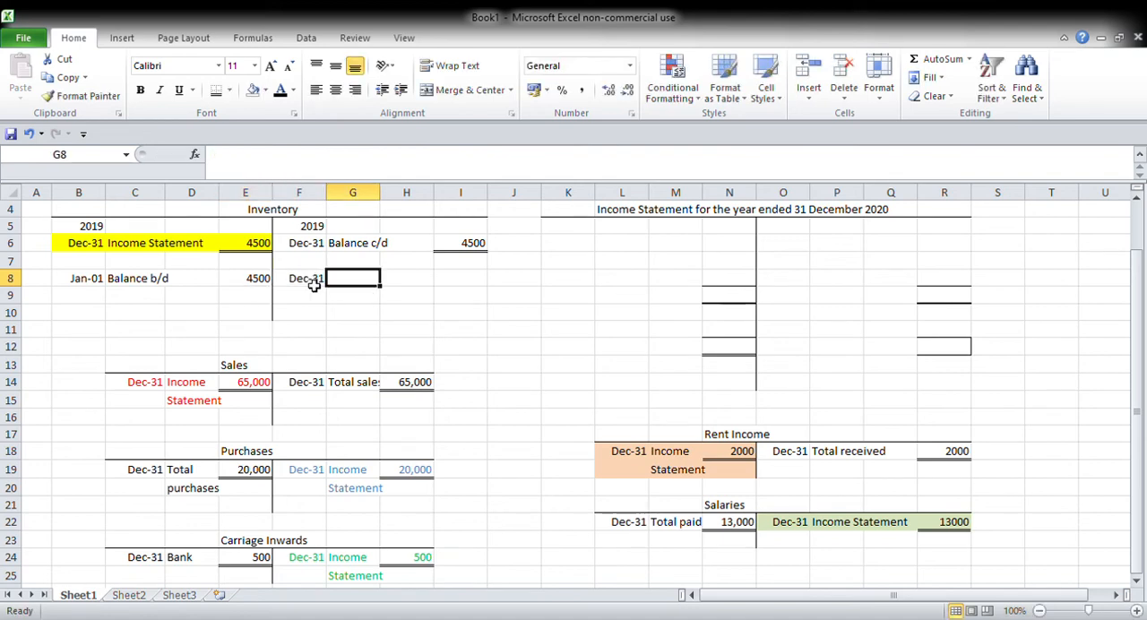
{"action": "type", "text": "Income Statement"}
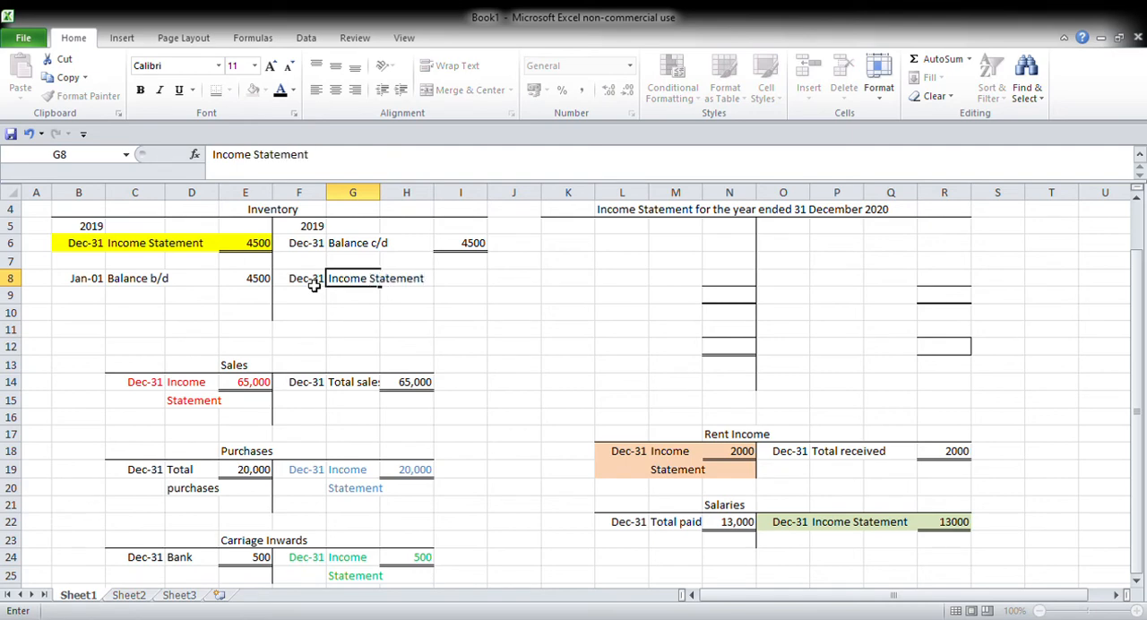
{"action": "key", "text": "Tab"}
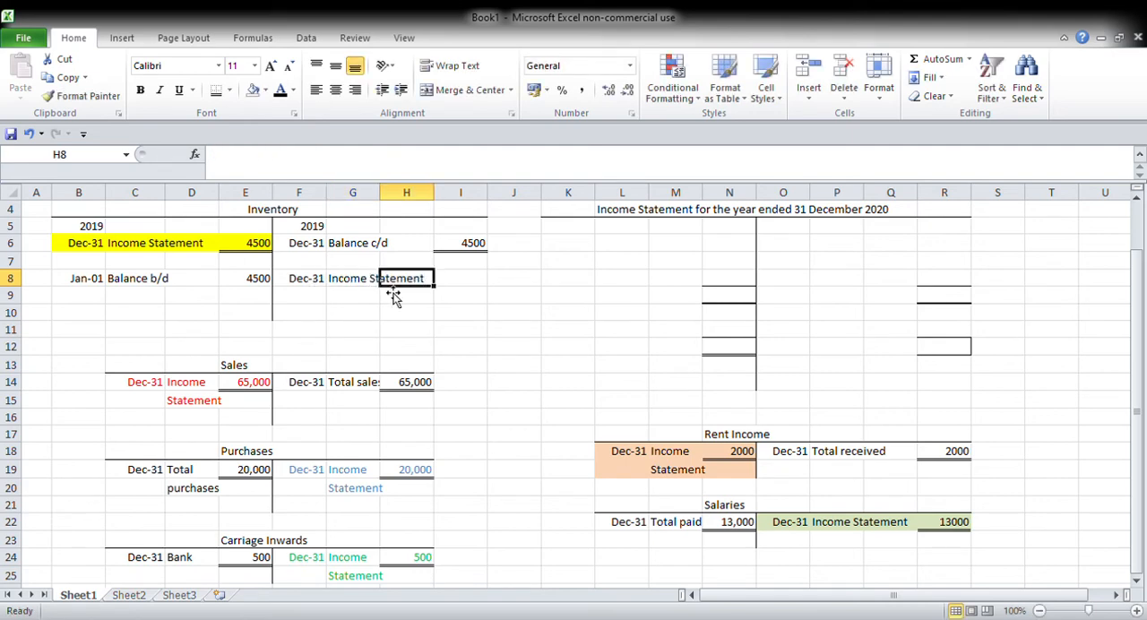
Step: Enter =4500 in I8 and apply double bottom borders to the amounts in I8 and E8
{"action": "left_click", "coordinate": [479, 282]}
{"action": "type", "text": "=4500"}
{"action": "key", "text": "Tab"}
{"action": "left_click", "coordinate": [475, 281]}
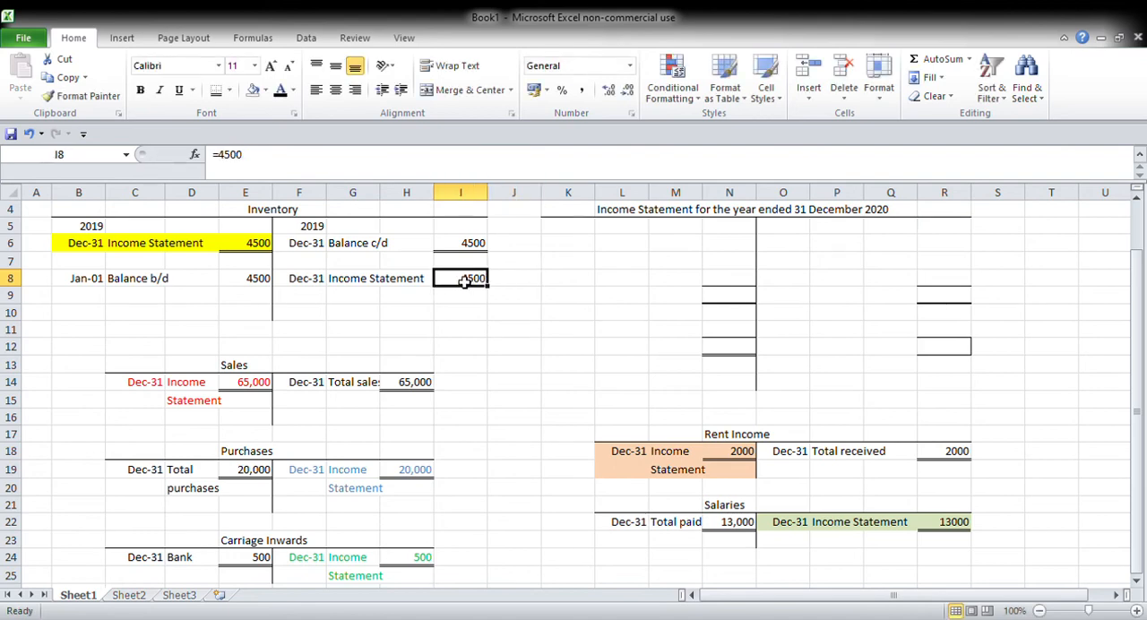
{"action": "left_click", "coordinate": [266, 280]}
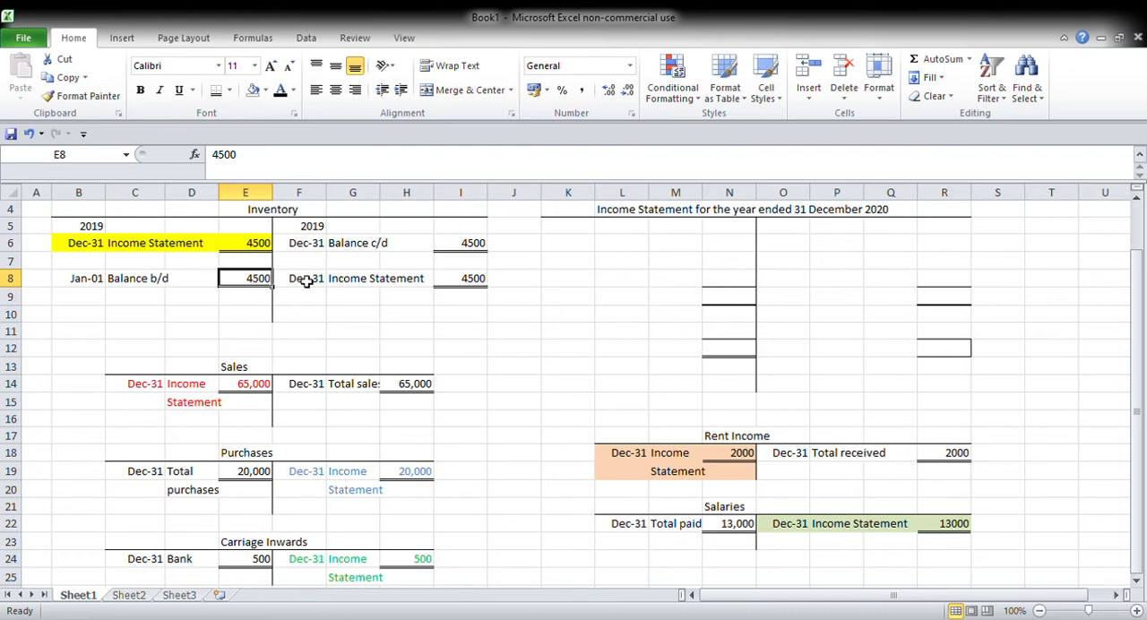
Step: Fill the Inventory account's Income Statement entry in F8:I8 with light pink
{"action": "left_click_drag", "start_coordinate": [308, 278], "coordinate": [469, 281]}
{"action": "left_click", "coordinate": [255, 90]}
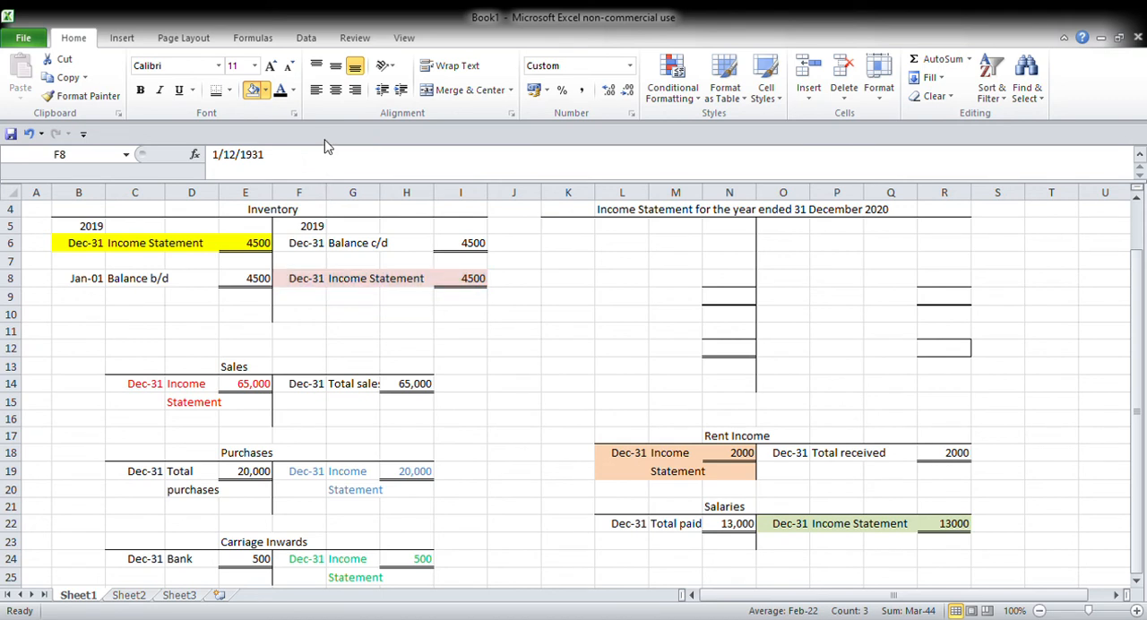
{"action": "left_click", "coordinate": [524, 349]}
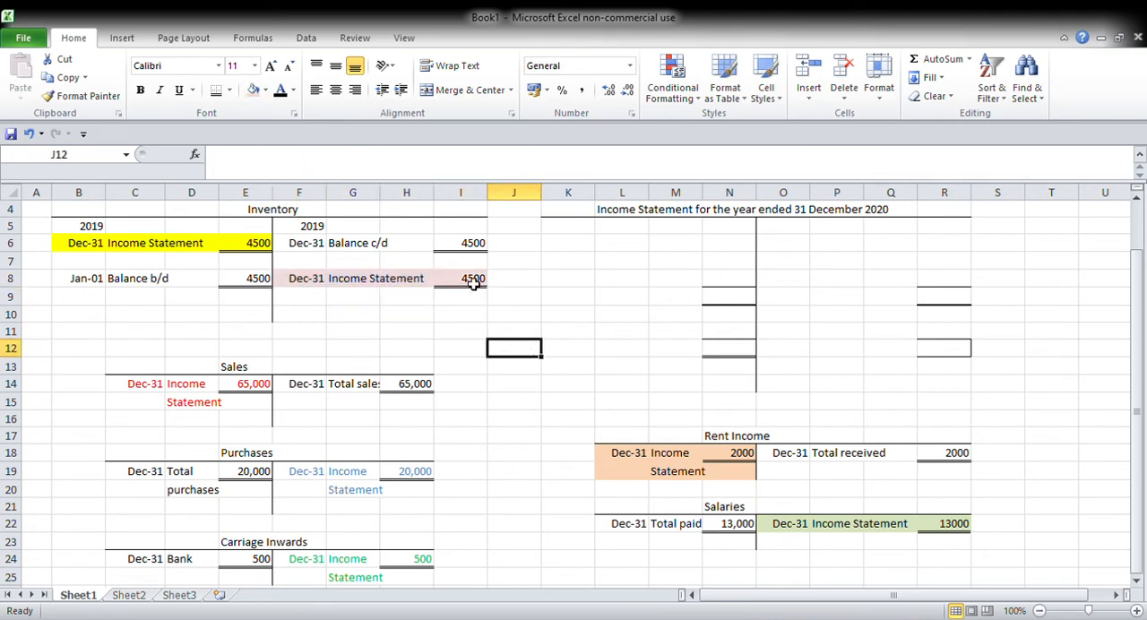
Step: Enter the date Dec 31 in K5 on the debit side of the 2020 income statement
{"action": "left_click", "coordinate": [561, 230]}
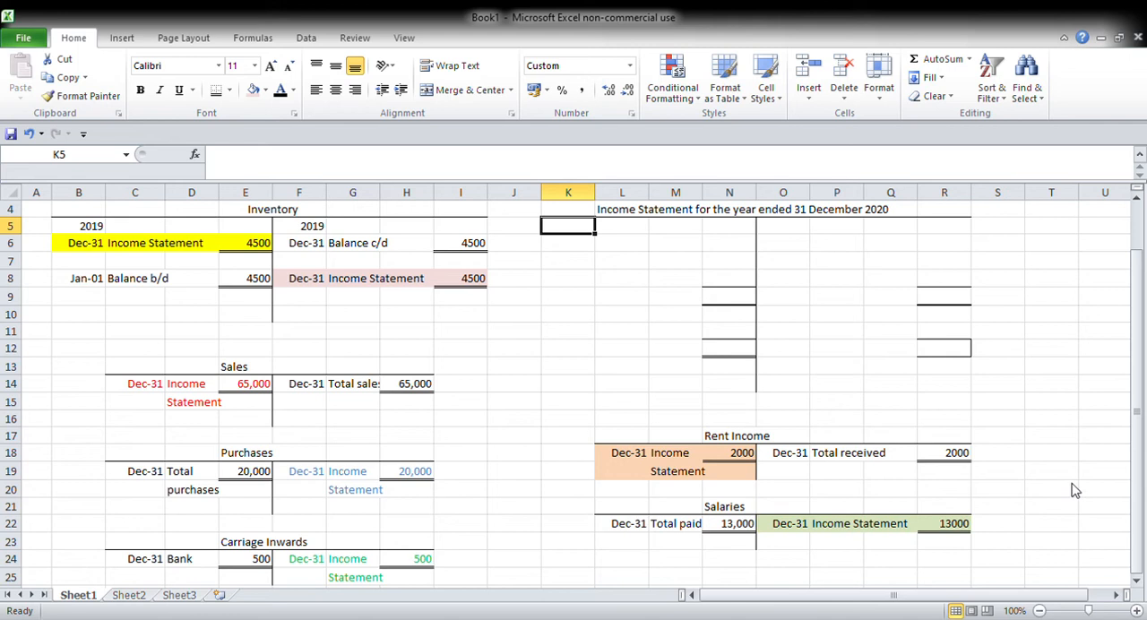
{"action": "left_click", "coordinate": [1120, 486]}
{"action": "left_click", "coordinate": [565, 226]}
{"action": "type", "text": "Dec"}
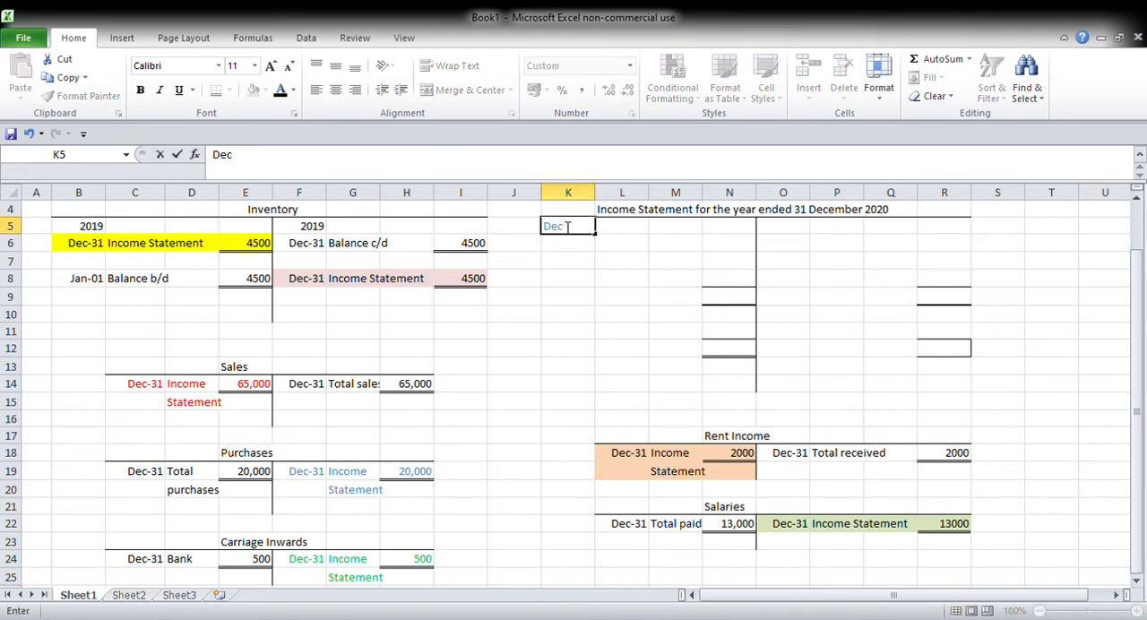
{"action": "type", "text": " 31"}
{"action": "key", "text": "Tab"}
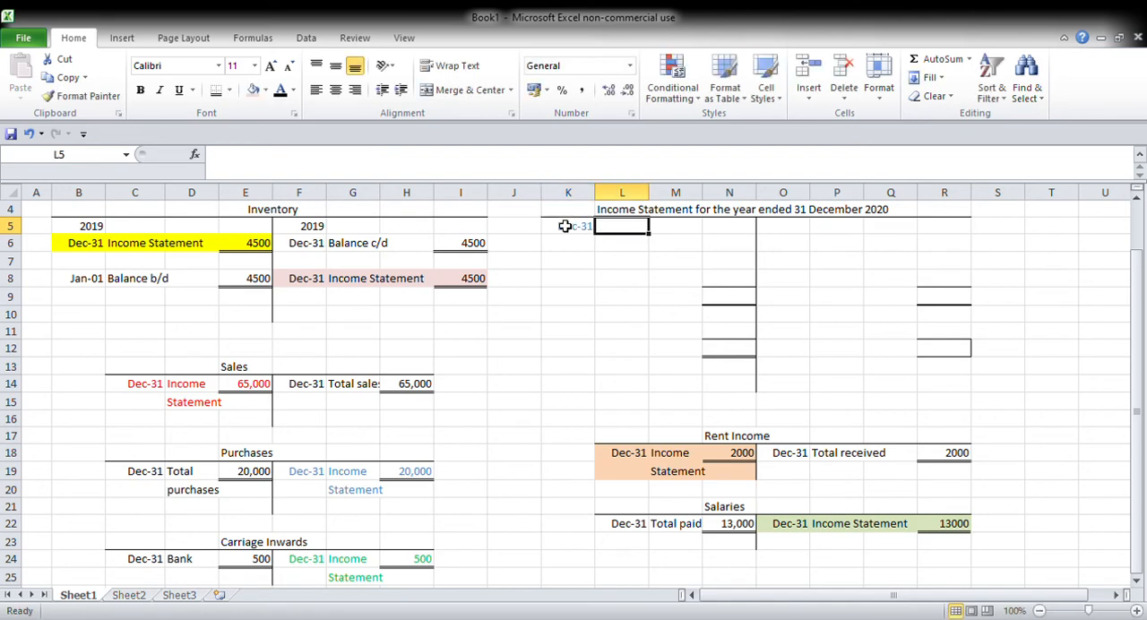
Step: Label the first debit entry "Opening inventory" in L5 and enter 4,500 in N5, leaving M5 empty
{"action": "type", "text": "Opening i"}
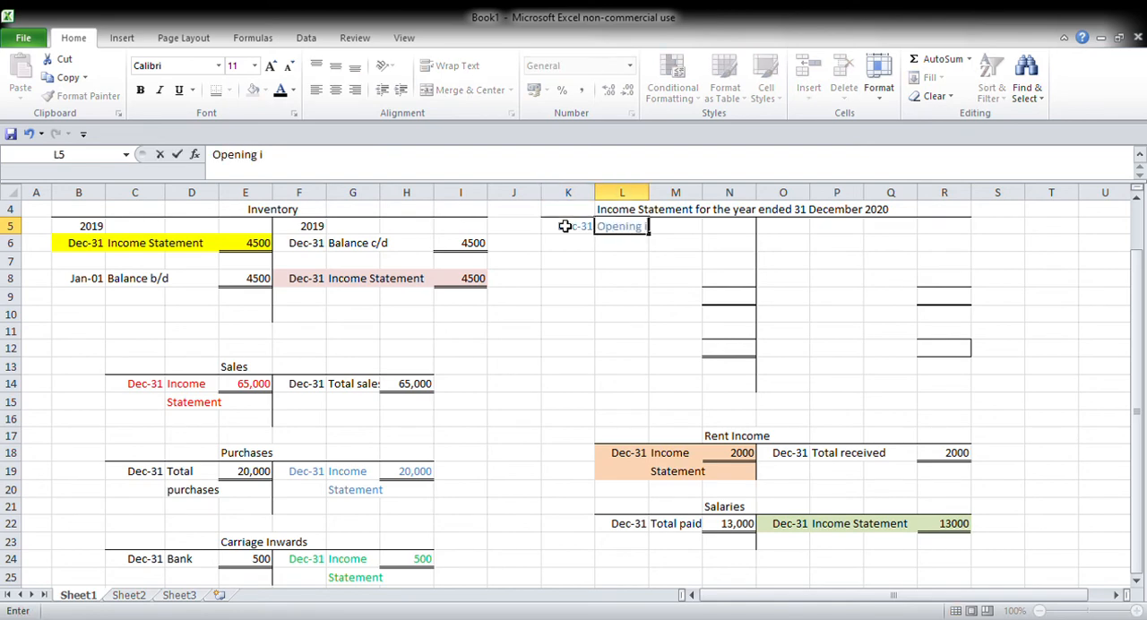
{"action": "type", "text": "nventory"}
{"action": "key", "text": "Tab"}
{"action": "type", "text": "45"}
{"action": "key", "text": "ctrl+Return"}
{"action": "key", "text": "Delete"}
{"action": "key", "text": "Right"}
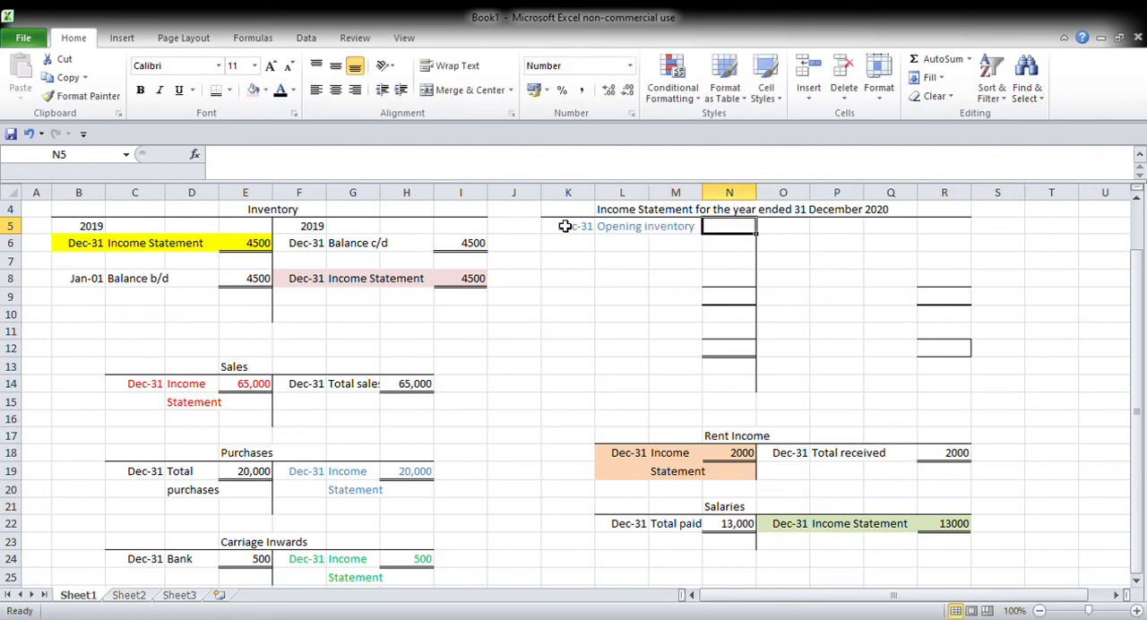
{"action": "type", "text": "4,500"}
{"action": "key", "text": "ctrl+Return"}
Step: Format the opening inventory entry in K5:N5 with black text and a light pink fill
{"action": "left_click_drag", "start_coordinate": [565, 226], "coordinate": [720, 236]}
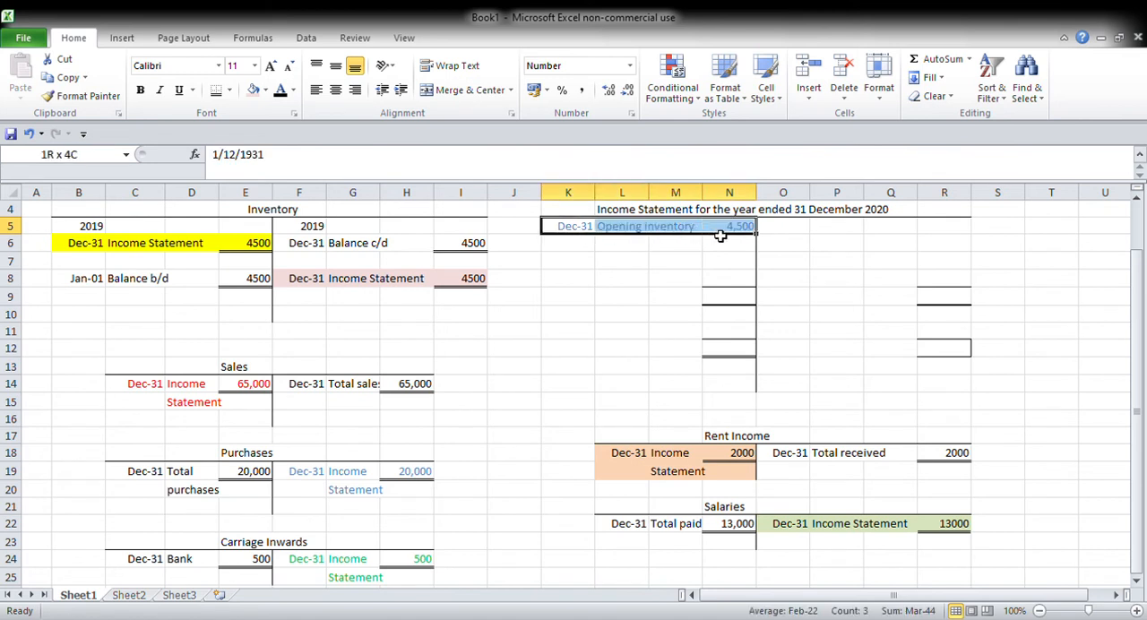
{"action": "left_click", "coordinate": [280, 90]}
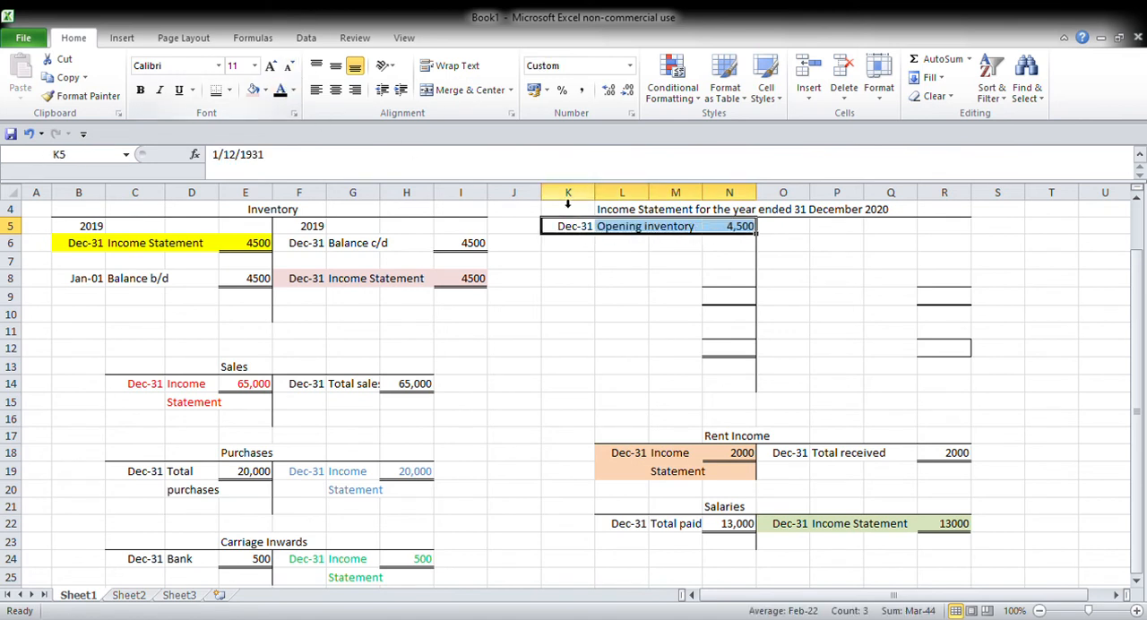
{"action": "left_click", "coordinate": [253, 90]}
{"action": "left_click", "coordinate": [589, 317]}
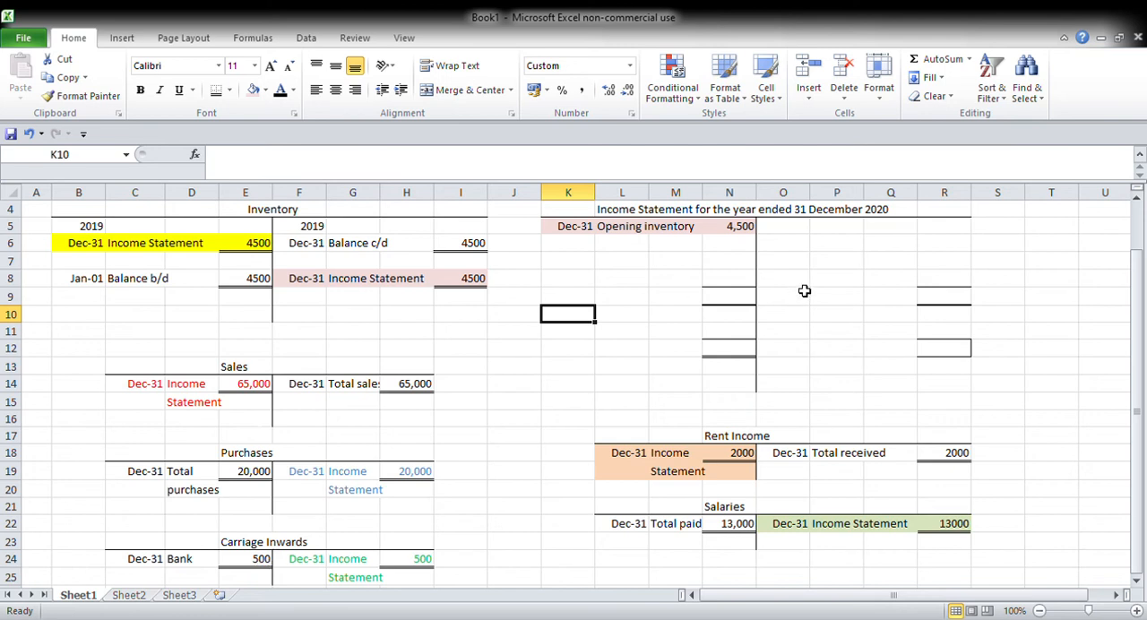
Step: Enter the date Dec 31 in O5 on the credit side of the 2020 income statement
{"action": "key", "text": "Left"}
{"action": "type", "text": "Dec 312"}
{"action": "key", "text": "ctrl+Return"}
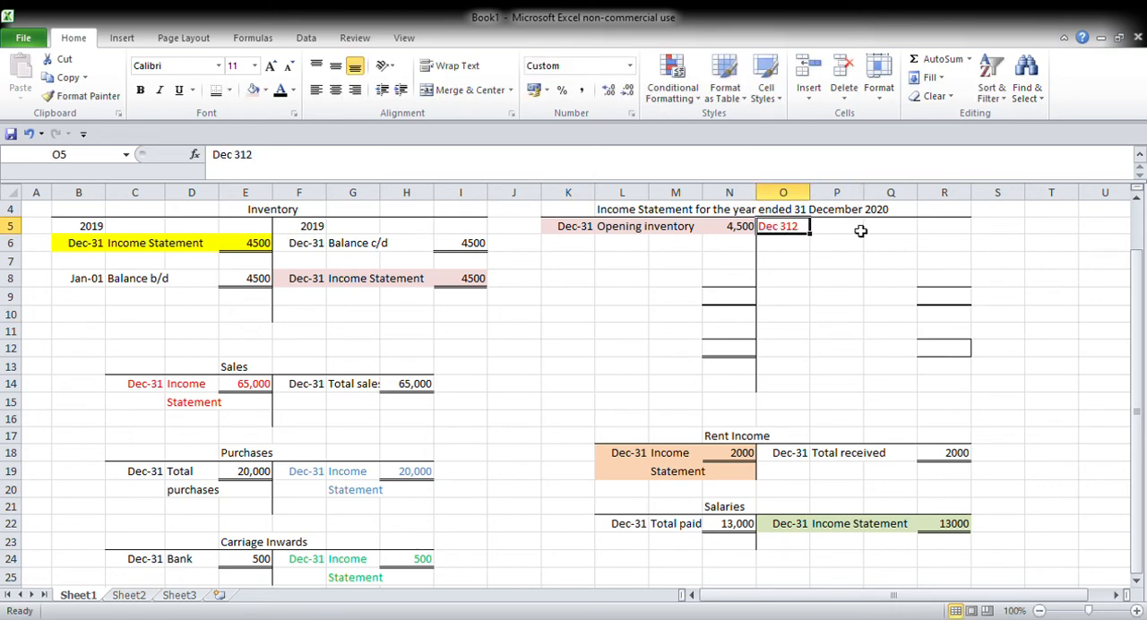
{"action": "type", "text": "Dec 31"}
{"action": "key", "text": "ctrl+Return"}
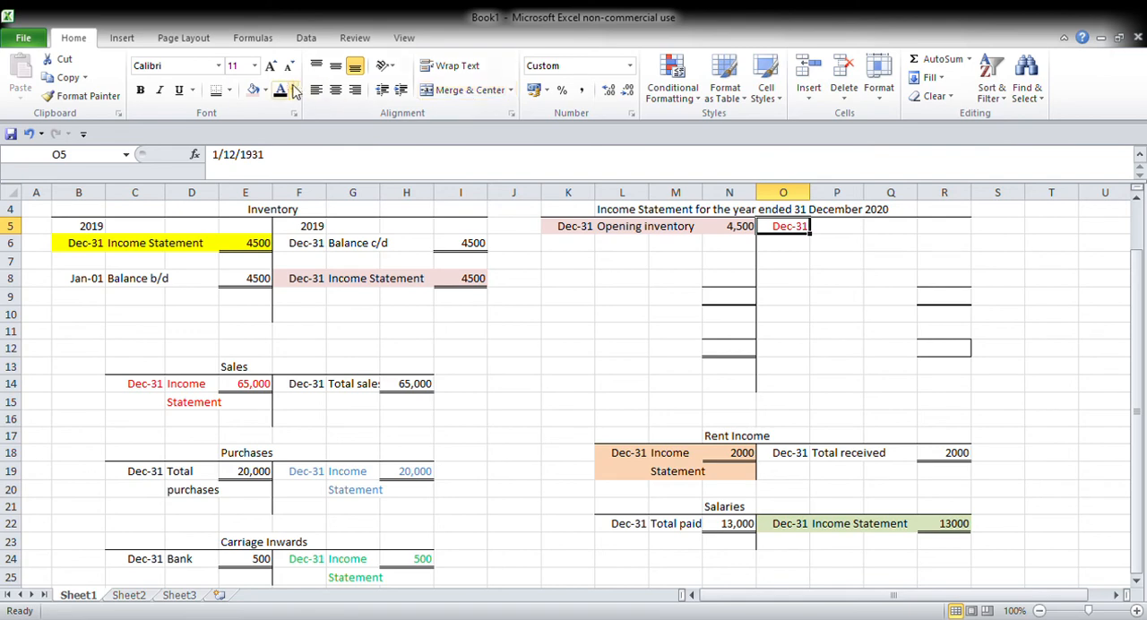
Step: Label the credit entry "Sales" in P5 and make its text black
{"action": "key", "text": "Tab"}
{"action": "type", "text": "Sa;es"}
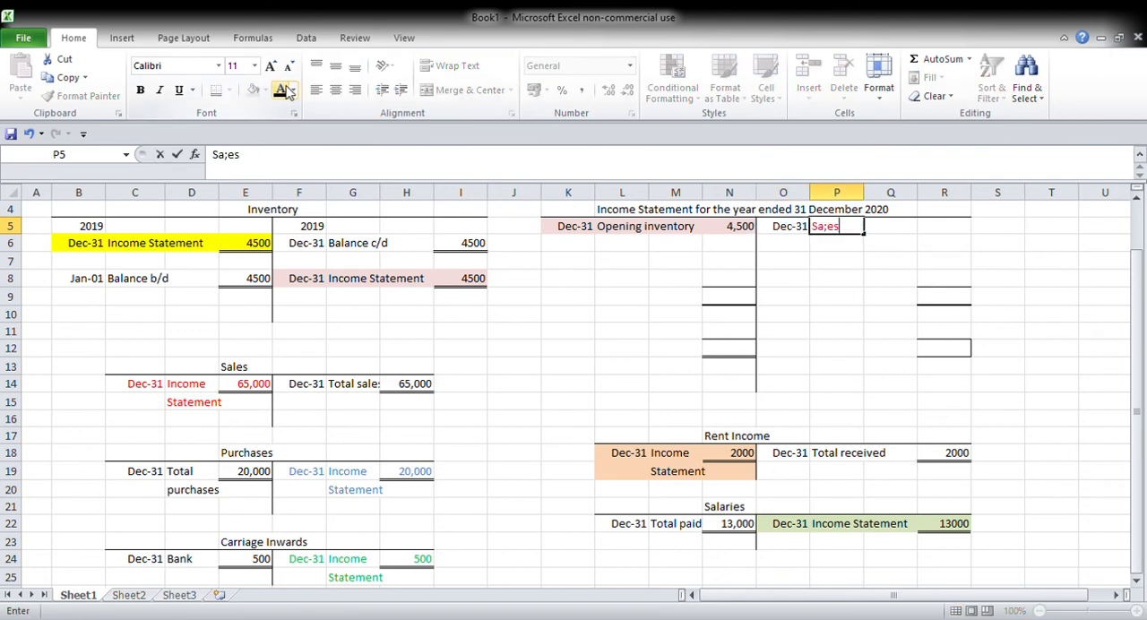
{"action": "key", "text": "BackSpace"}
{"action": "key", "text": "BackSpace"}
{"action": "type", "text": "les"}
{"action": "key", "text": "ctrl+Return"}
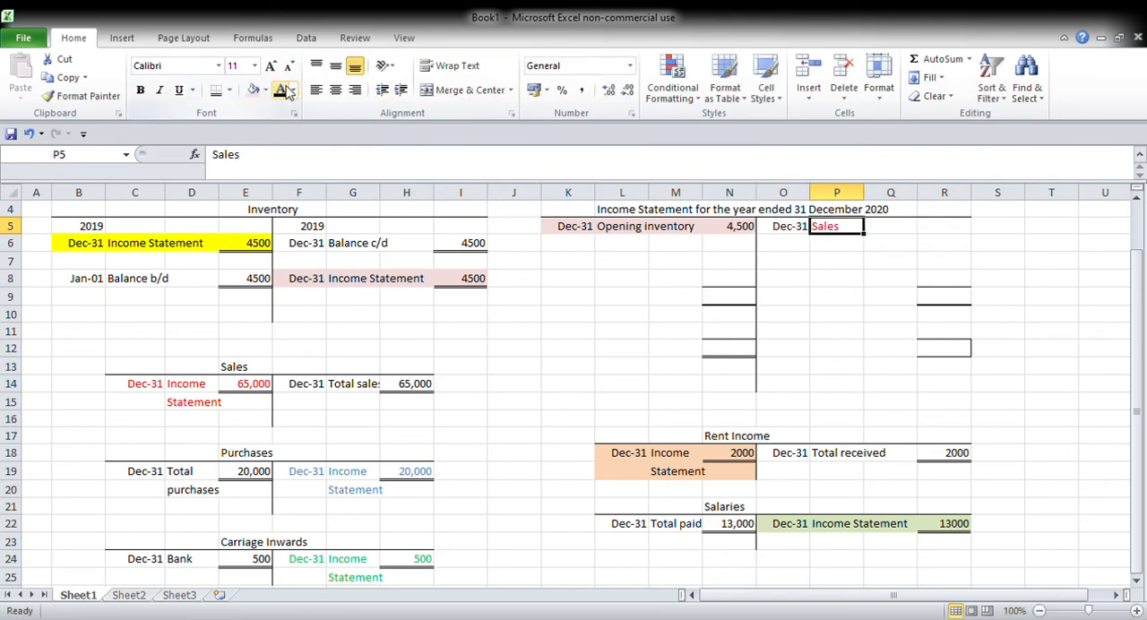
{"action": "left_click", "coordinate": [280, 90]}
Step: Enter 80000 as the sales amount in R5 and make its text black
{"action": "key", "text": "Tab"}
{"action": "key", "text": "Tab"}
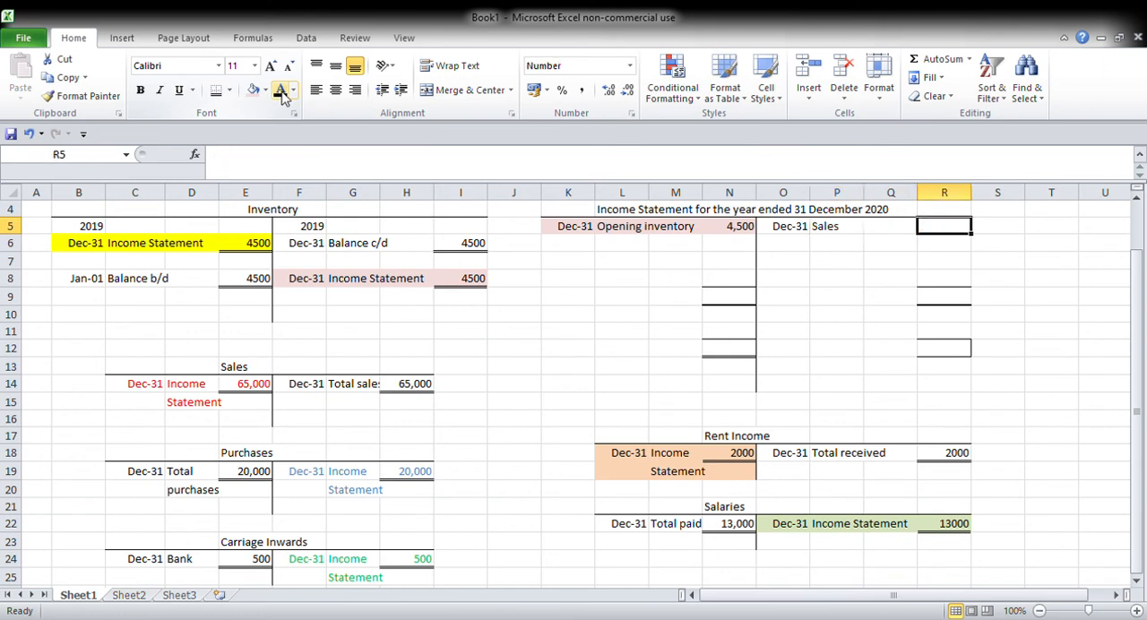
{"action": "type", "text": "80000"}
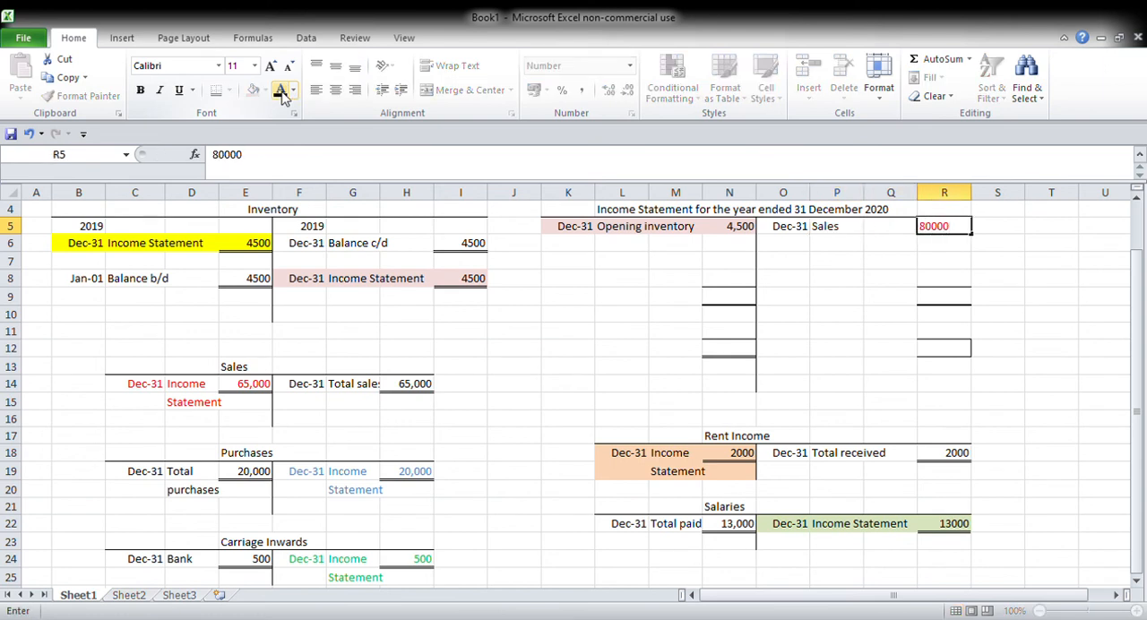
{"action": "key", "text": "ctrl+Return"}
{"action": "left_click", "coordinate": [280, 90]}
Step: Enter "Purchases" in L6 with an amount of 33000 in N6 on the income statement's debit side
{"action": "key", "text": "Down"}
{"action": "key", "text": "Left"}
{"action": "key", "text": "Left"}
{"action": "key", "text": "Left"}
{"action": "key", "text": "Left"}
{"action": "key", "text": "Left"}
{"action": "key", "text": "Left"}
{"action": "type", "text": "Purchases"}
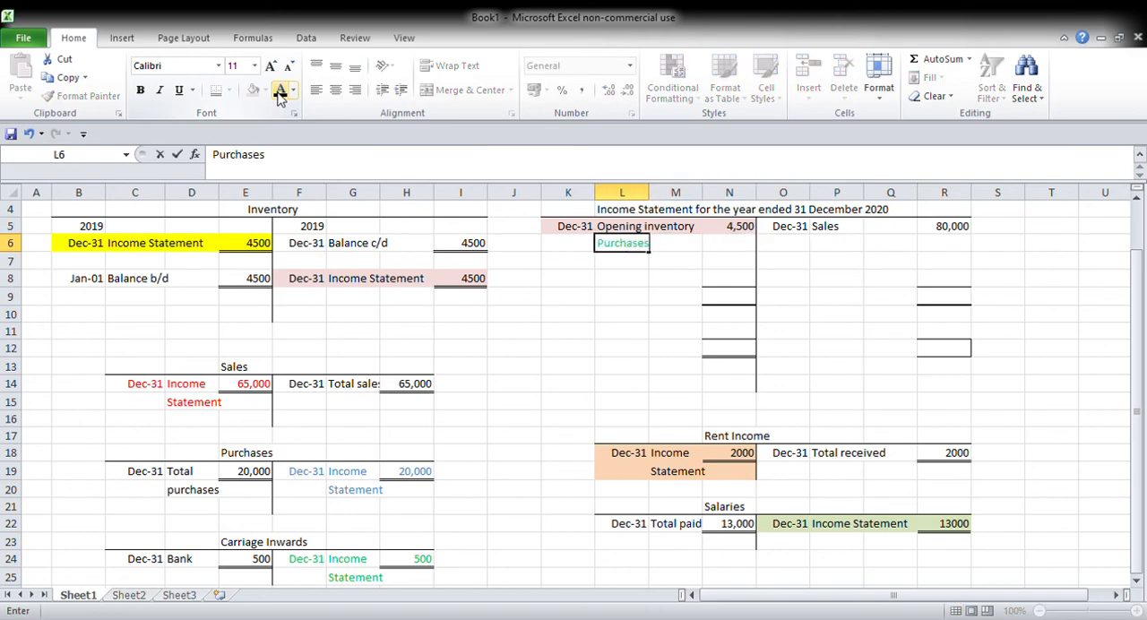
{"action": "key", "text": "Right"}
{"action": "key", "text": "Right"}
{"action": "type", "text": "33000"}
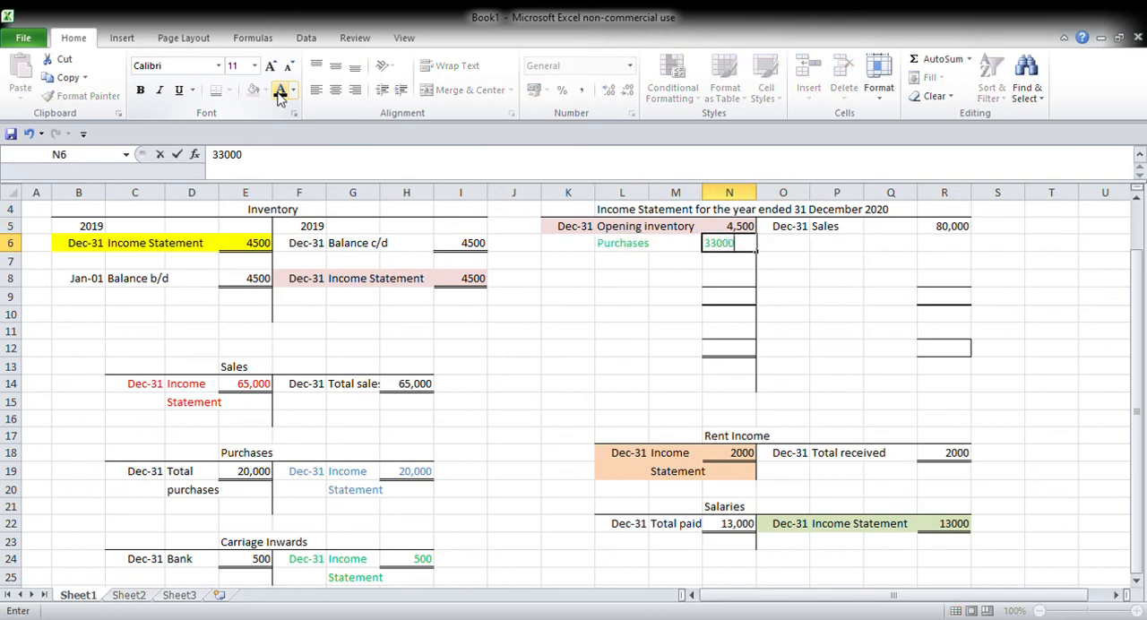
Step: Make the text of the purchases row in K6:N6 black
{"action": "key", "text": "shift+Left"}
{"action": "key", "text": "shift+Left"}
{"action": "key", "text": "shift+Left"}
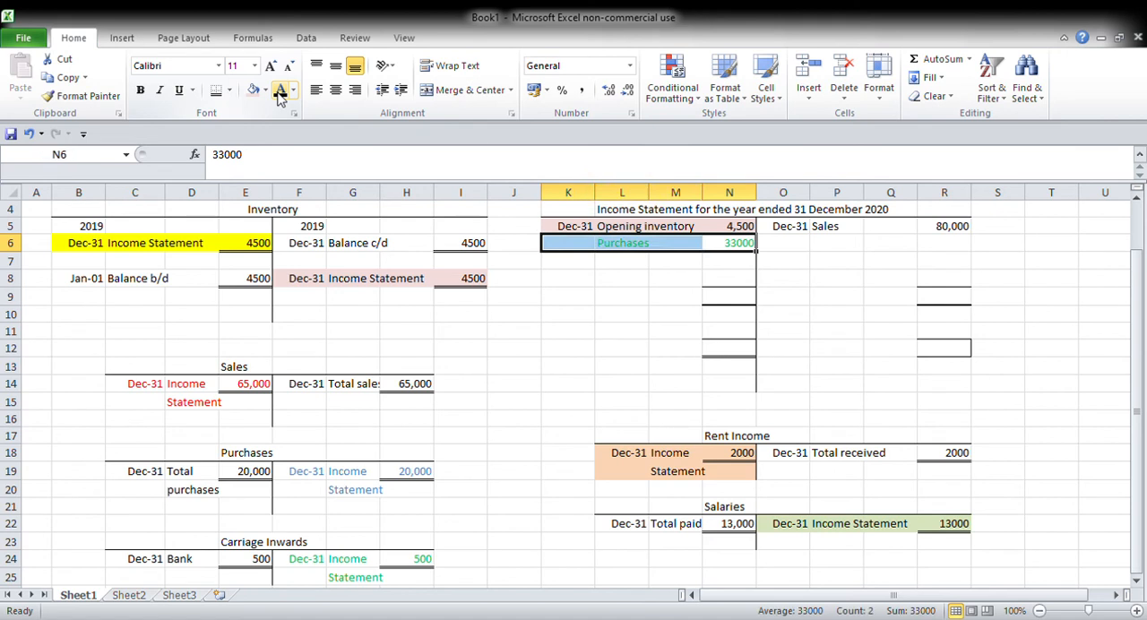
{"action": "left_click", "coordinate": [281, 90]}
{"action": "left_click", "coordinate": [568, 297]}
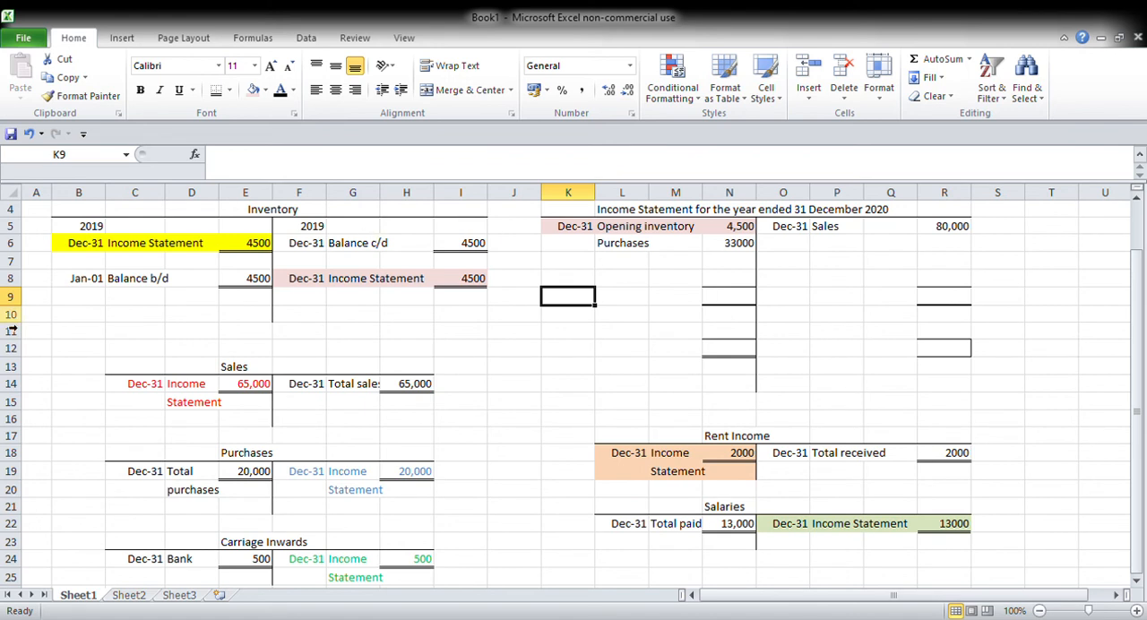
Step: Start a debit entry in row 10 of the Inventory account with Dec-31 in B10 and "Income Statement" in C10
{"action": "left_click", "coordinate": [89, 316]}
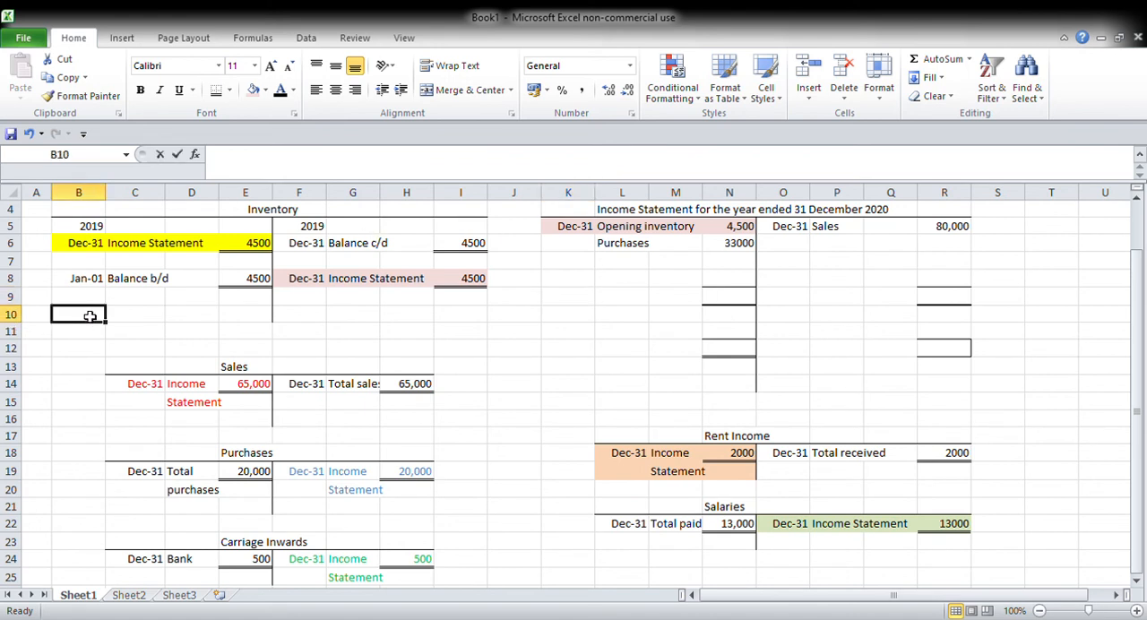
{"action": "type", "text": "Dec-31"}
{"action": "key", "text": "Tab"}
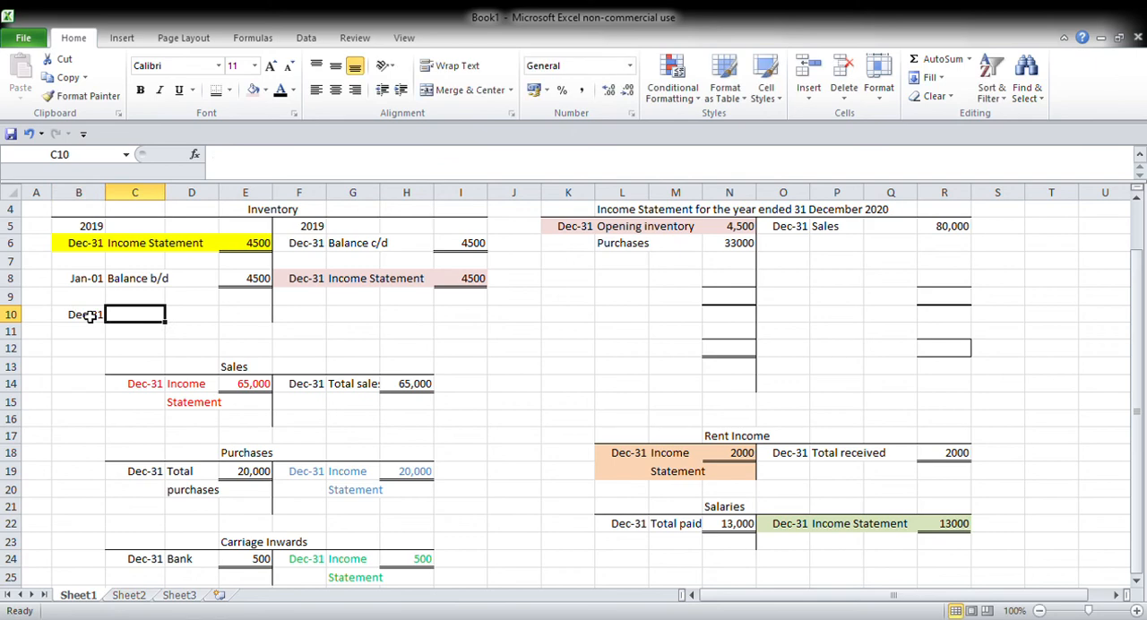
{"action": "type", "text": "Income Statement"}
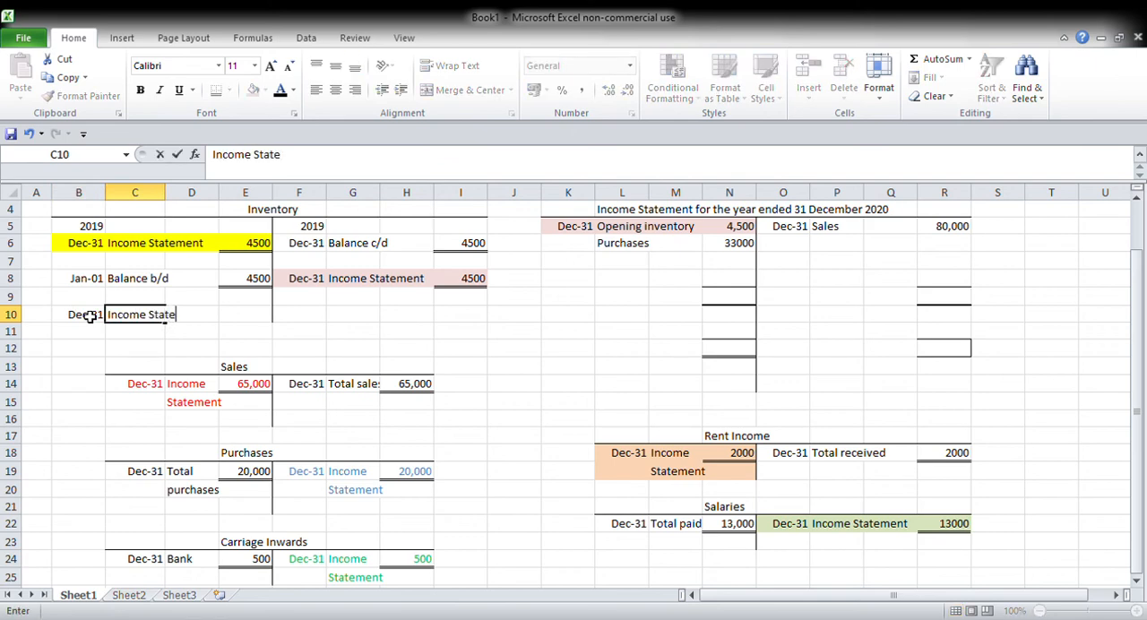
{"action": "key", "text": "Tab"}
Step: Add "Closing inventory" in P6 with an amount of 1200 in R6 on the income statement's credit side
{"action": "key", "text": "Right"}
{"action": "key", "text": "Right"}
{"action": "key", "text": "Right"}
{"action": "key", "text": "Right"}
{"action": "key", "text": "Right"}
{"action": "key", "text": "Right"}
{"action": "key", "text": "Right"}
{"action": "key", "text": "Right"}
{"action": "key", "text": "Right"}
{"action": "key", "text": "Right"}
{"action": "key", "text": "Right"}
{"action": "key", "text": "Right"}
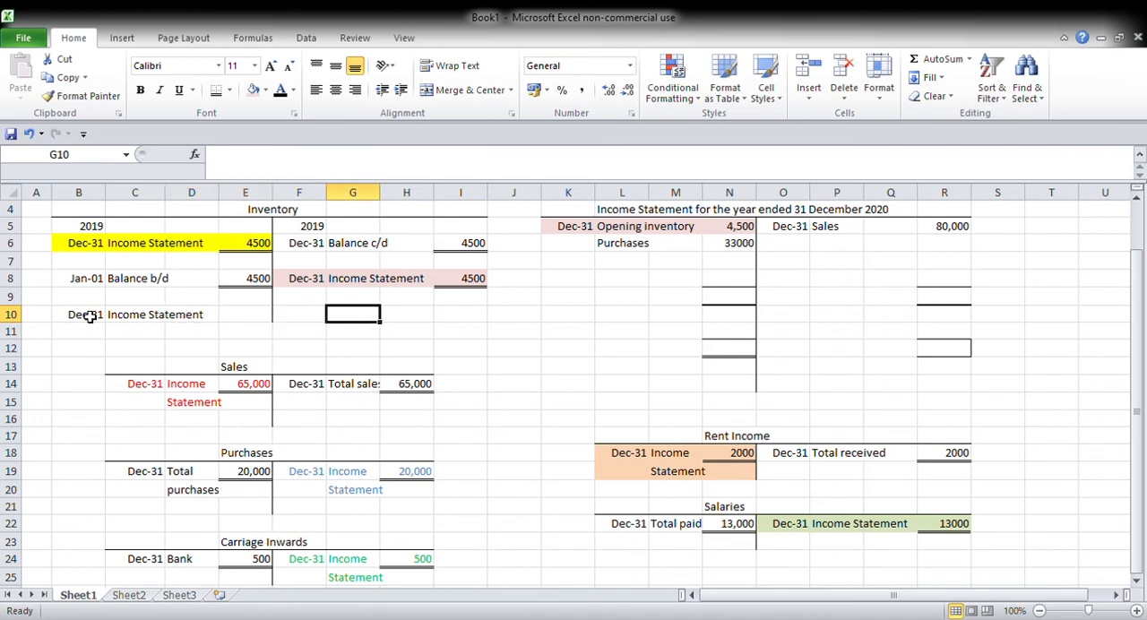
{"action": "key", "text": "Up"}
{"action": "key", "text": "Up"}
{"action": "key", "text": "Up"}
{"action": "key", "text": "Up"}
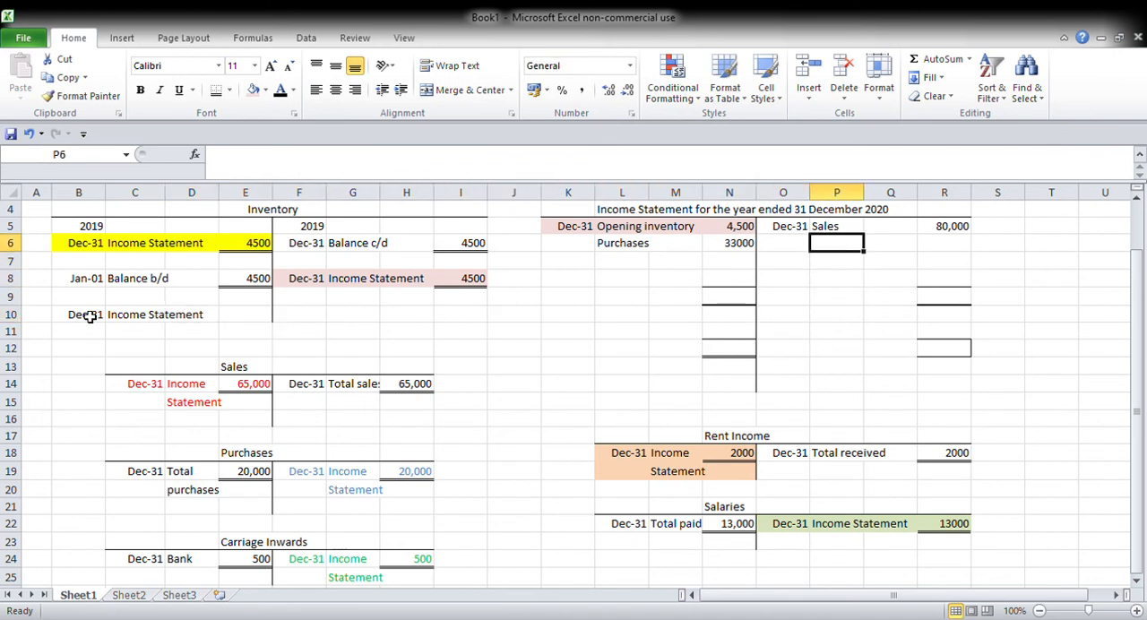
{"action": "type", "text": "Closing"}
{"action": "key", "text": "BackSpace"}
{"action": "key", "text": "BackSpace"}
{"action": "key", "text": "BackSpace"}
{"action": "key", "text": "BackSpace"}
{"action": "key", "text": "BackSpace"}
{"action": "type", "text": "osing"}
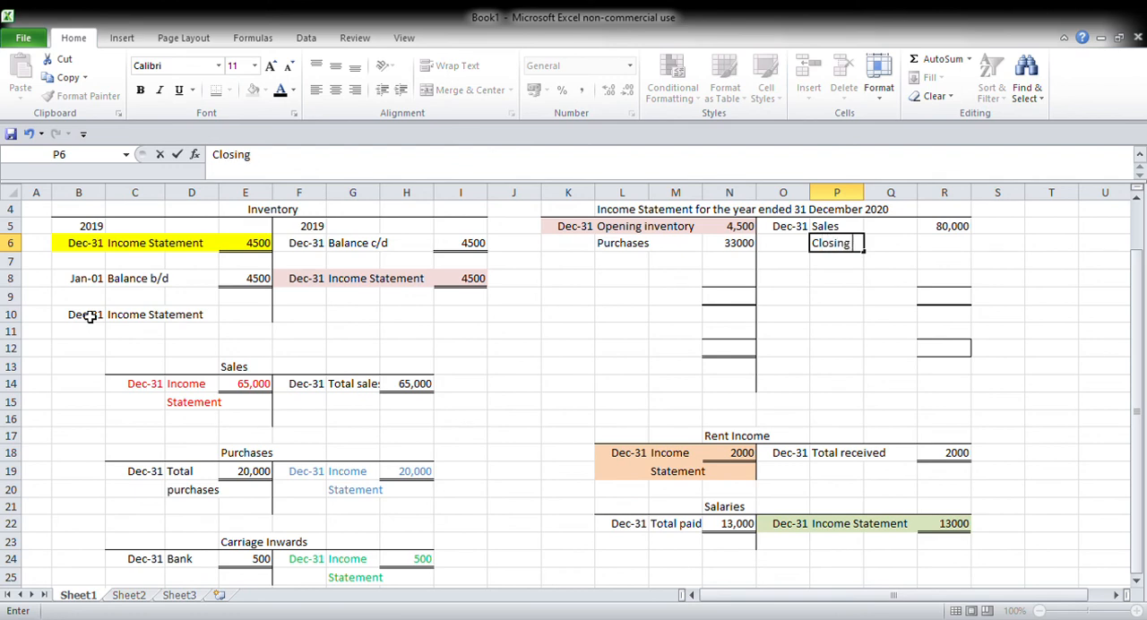
{"action": "type", "text": " inventory"}
{"action": "key", "text": "Tab"}
{"action": "key", "text": "Tab"}
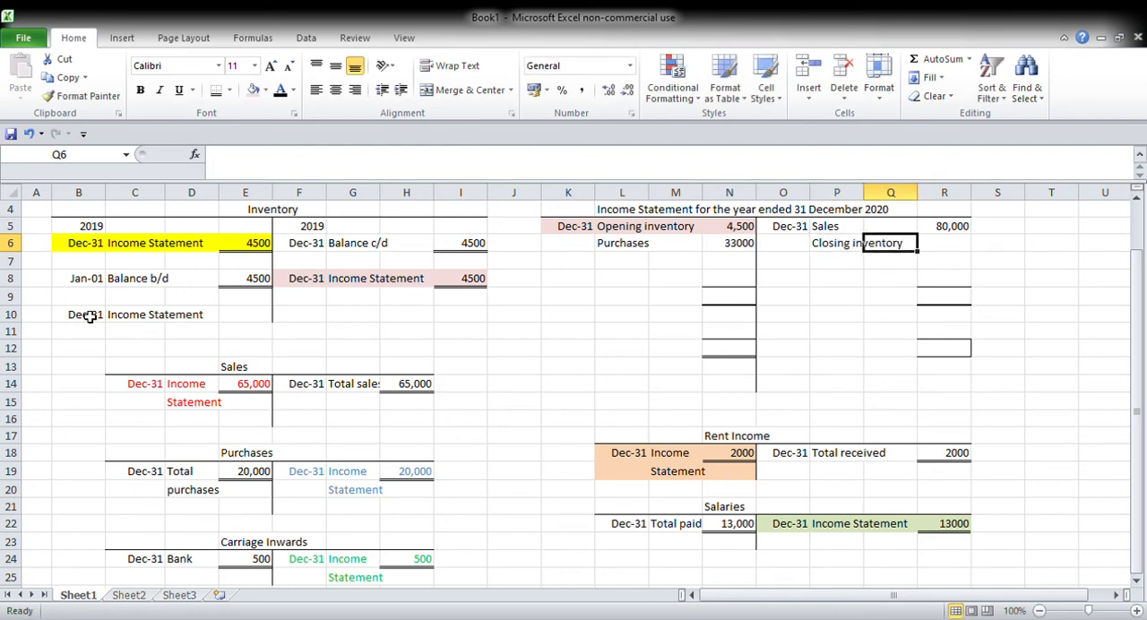
{"action": "type", "text": "1,200"}
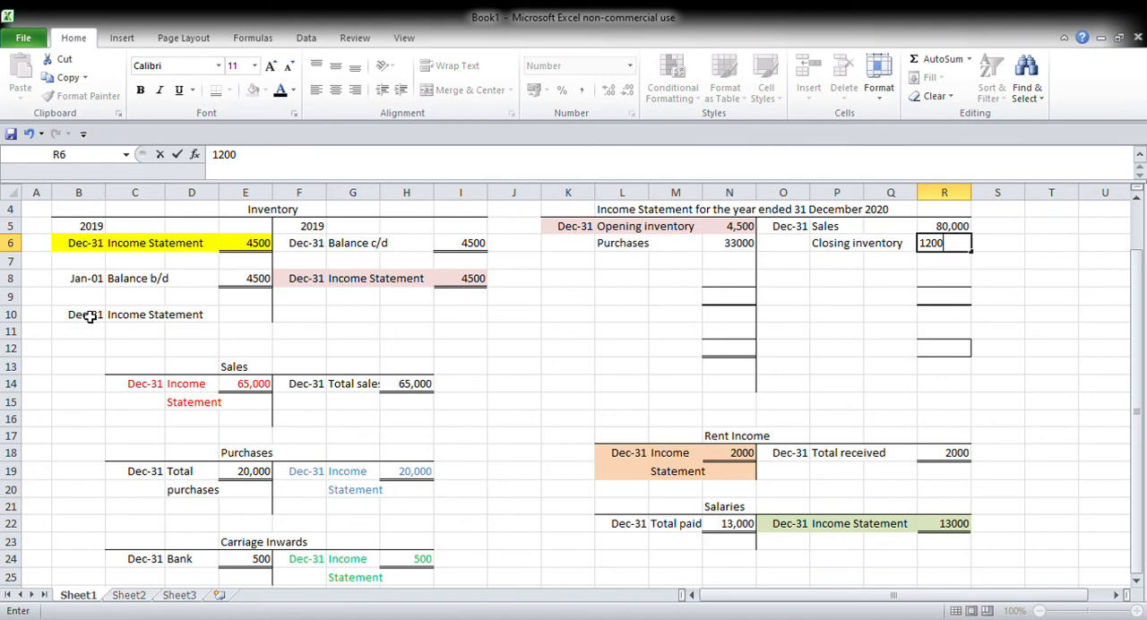
{"action": "key", "text": "Return"}
Step: Enter 1200 in E10 as the amount of the Inventory account's Income Statement entry
{"action": "key", "text": "Left"}
{"action": "key", "text": "Left"}
{"action": "key", "text": "Left"}
{"action": "key", "text": "Left"}
{"action": "key", "text": "Left"}
{"action": "key", "text": "Left"}
{"action": "key", "text": "Left"}
{"action": "key", "text": "Left"}
{"action": "key", "text": "Left"}
{"action": "key", "text": "Left"}
{"action": "key", "text": "Left"}
{"action": "key", "text": "Left"}
{"action": "key", "text": "Down"}
{"action": "key", "text": "Left"}
{"action": "key", "text": "Down"}
{"action": "key", "text": "Down"}
{"action": "type", "text": "120"}
{"action": "key", "text": "Tab"}
Step: Shade the Inventory entry in B10:E10 and the closing inventory line in P6:R6 light blue
{"action": "left_click_drag", "start_coordinate": [90, 315], "coordinate": [244, 313]}
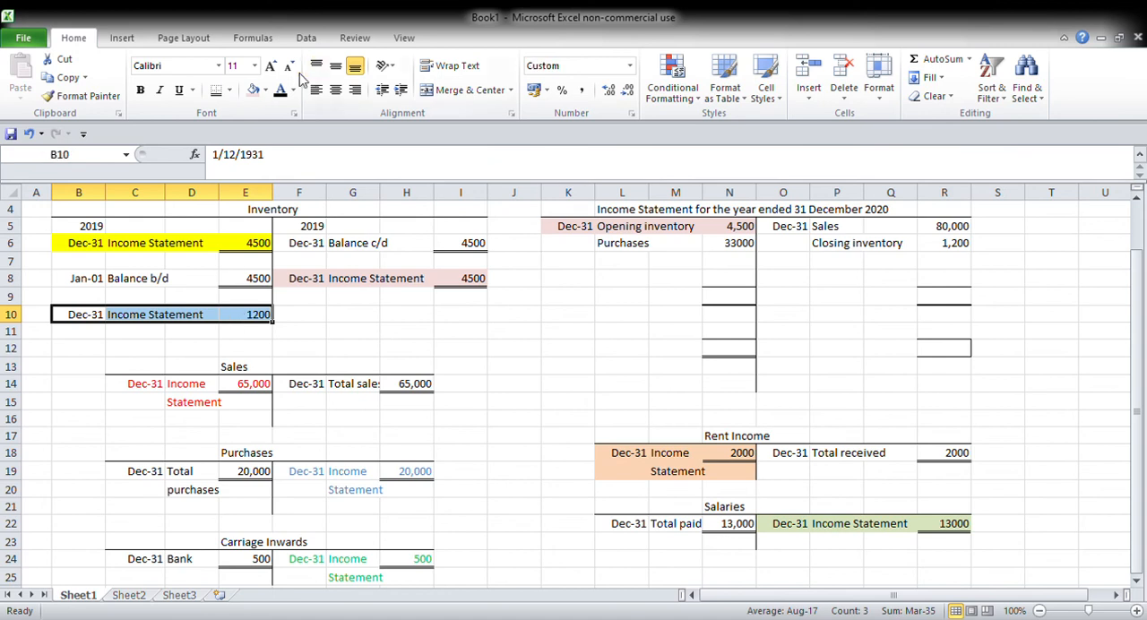
{"action": "left_click", "coordinate": [254, 89]}
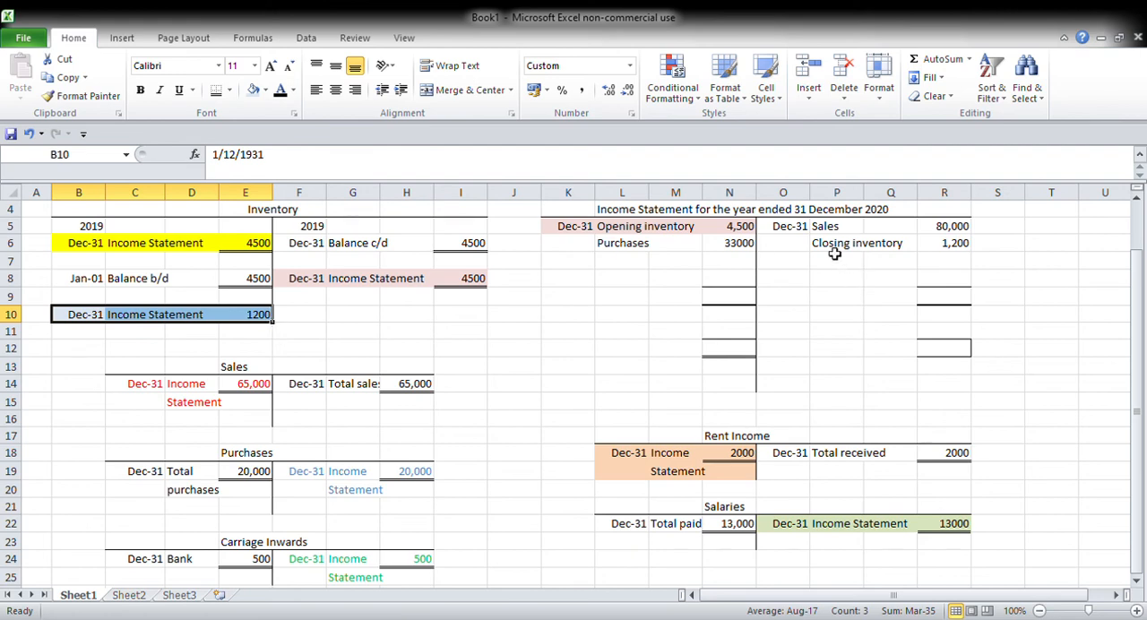
{"action": "left_click_drag", "start_coordinate": [830, 246], "coordinate": [973, 248]}
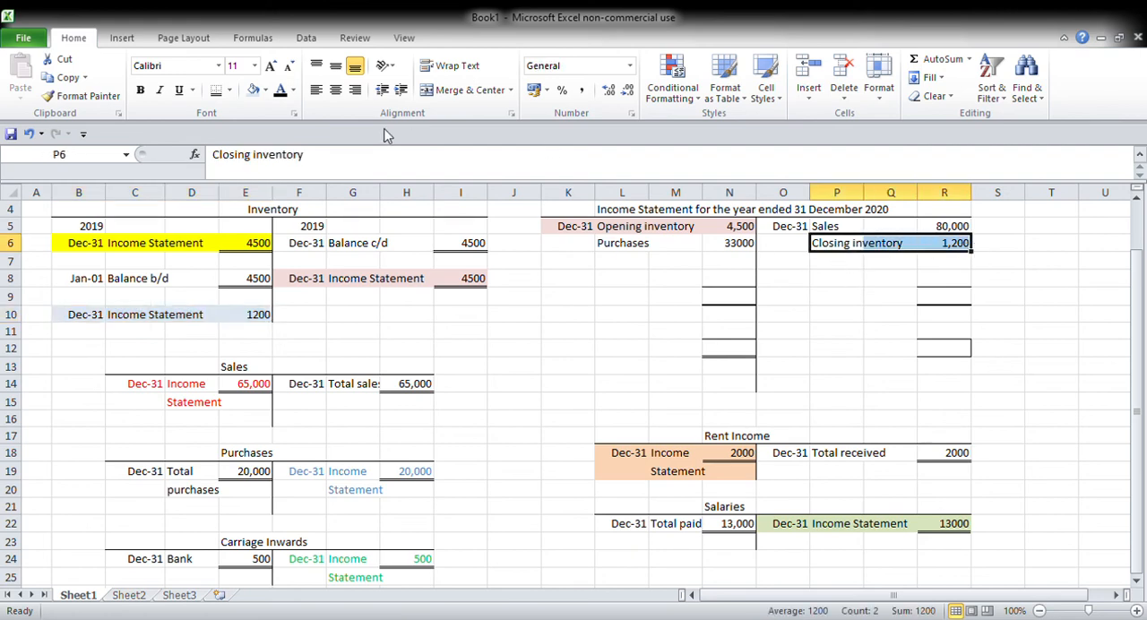
{"action": "left_click", "coordinate": [254, 90]}
{"action": "left_click", "coordinate": [688, 320]}
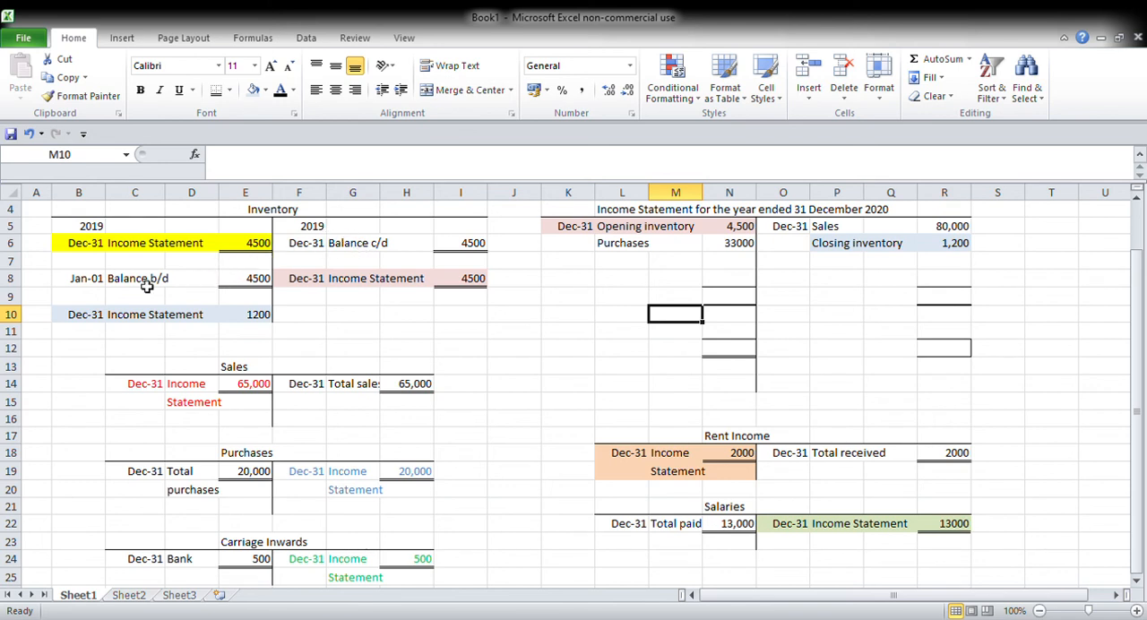
Step: Enter the year 2020 in B7 and F7 above the Inventory account's row 8 entries
{"action": "left_click", "coordinate": [97, 268]}
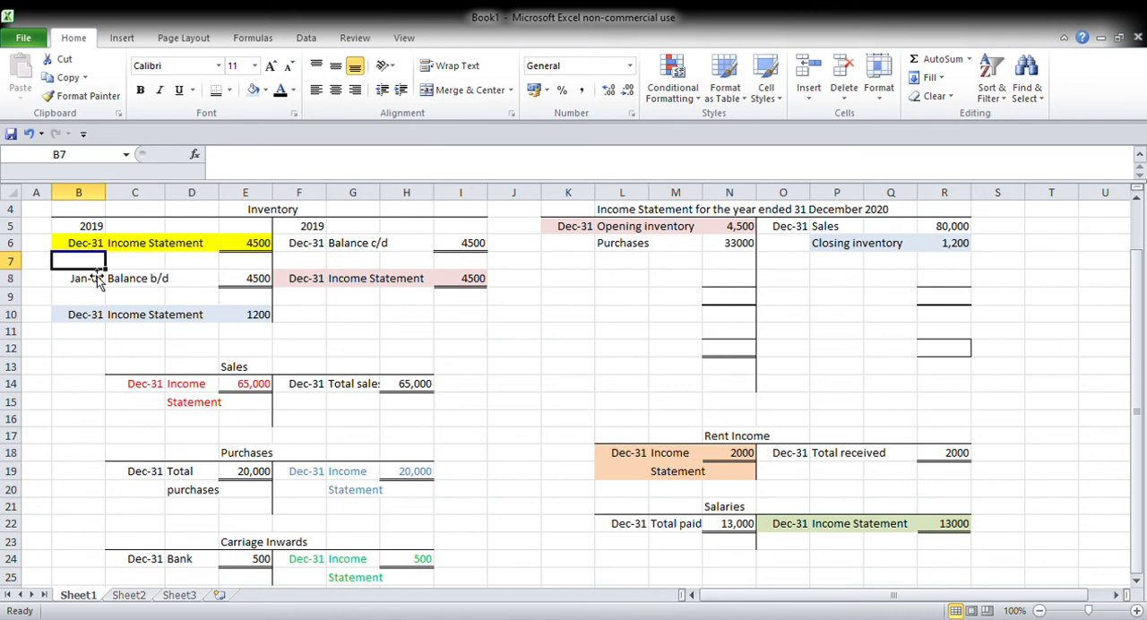
{"action": "type", "text": "2020"}
{"action": "key", "text": "Tab"}
{"action": "key", "text": "Tab"}
{"action": "key", "text": "Tab"}
{"action": "key", "text": "Tab"}
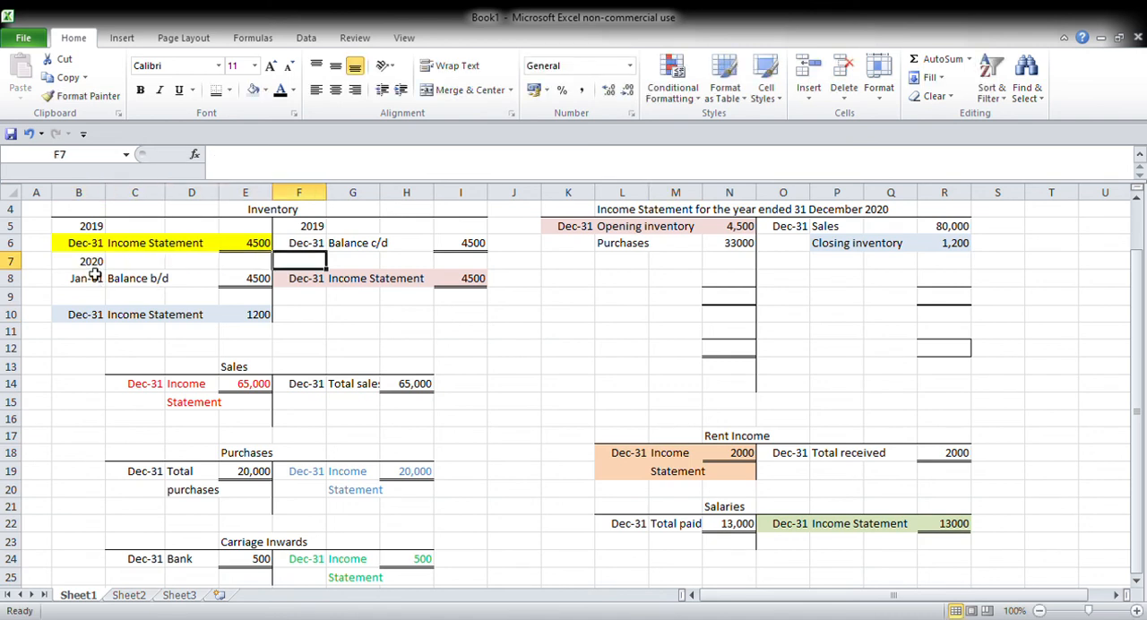
{"action": "type", "text": "2020"}
{"action": "key", "text": "Tab"}
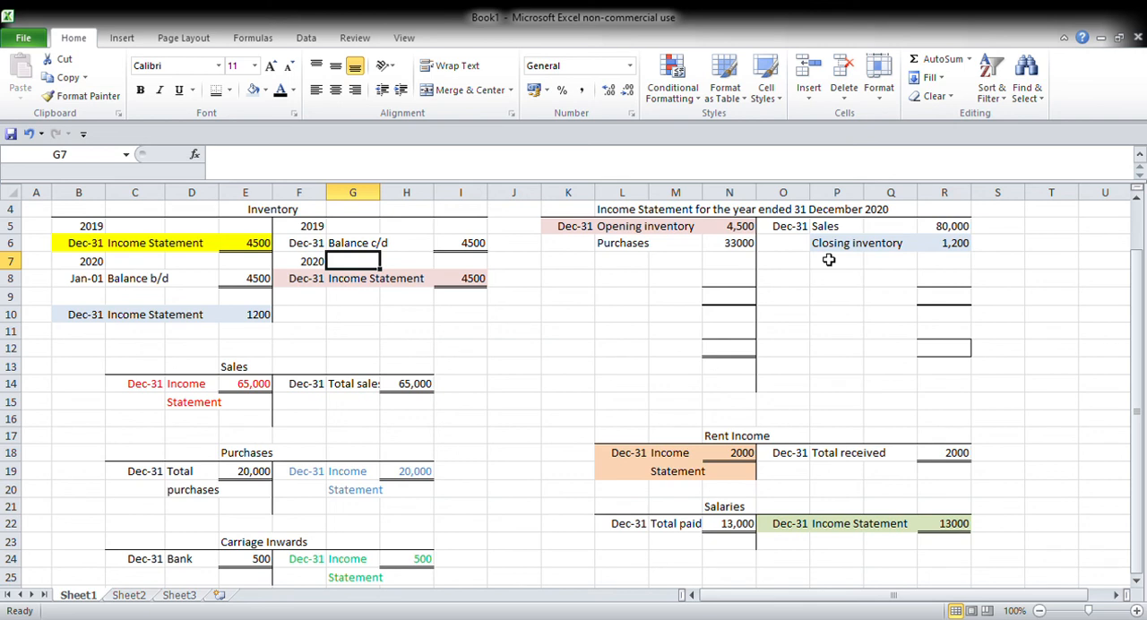
Step: Total the income statement's credit side in R9 by summing R5:R8
{"action": "left_click", "coordinate": [946, 300]}
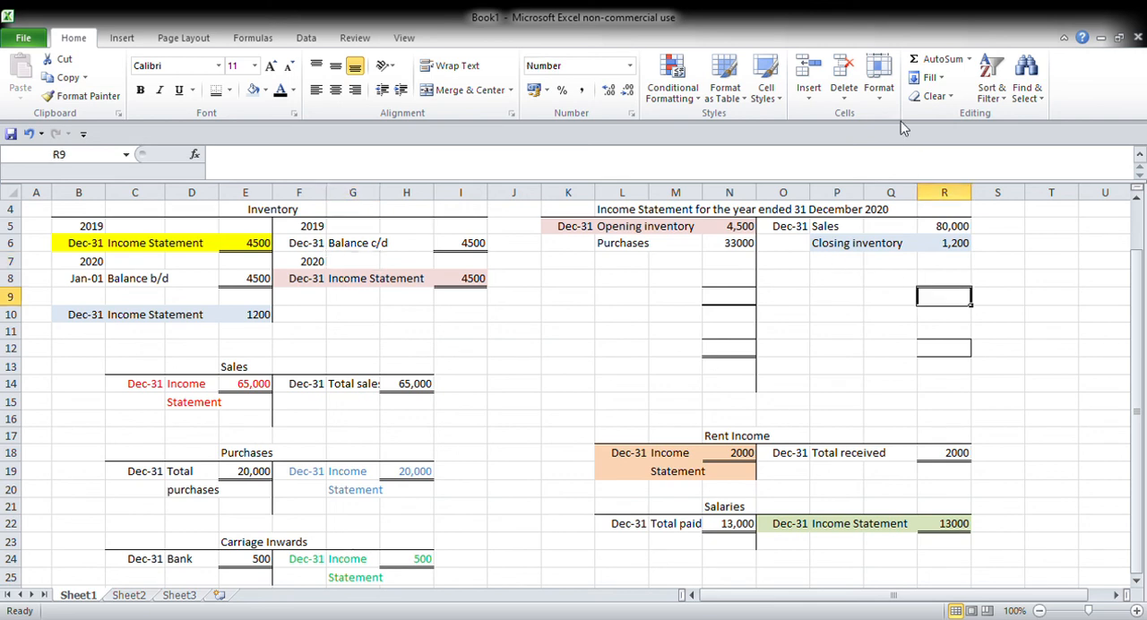
{"action": "left_click", "coordinate": [930, 60]}
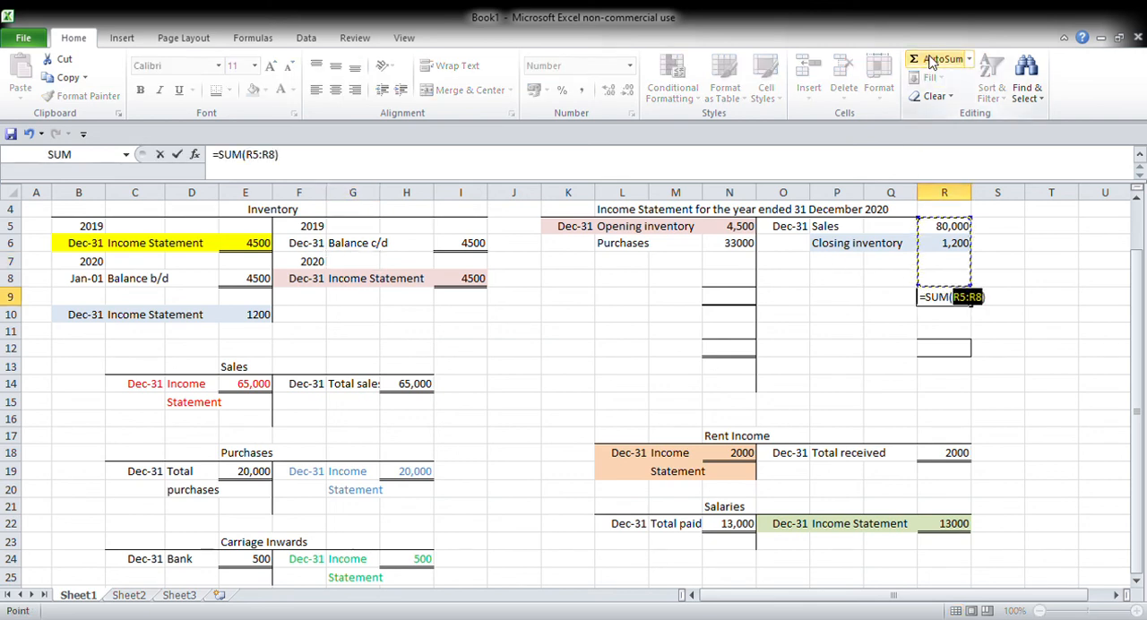
{"action": "key", "text": "Return"}
Step: Set the debit side total in N9 equal to the credit total with the formula =R9
{"action": "key", "text": "Up"}
{"action": "key", "text": "Left"}
{"action": "key", "text": "Left"}
{"action": "key", "text": "Left"}
{"action": "key", "text": "Left"}
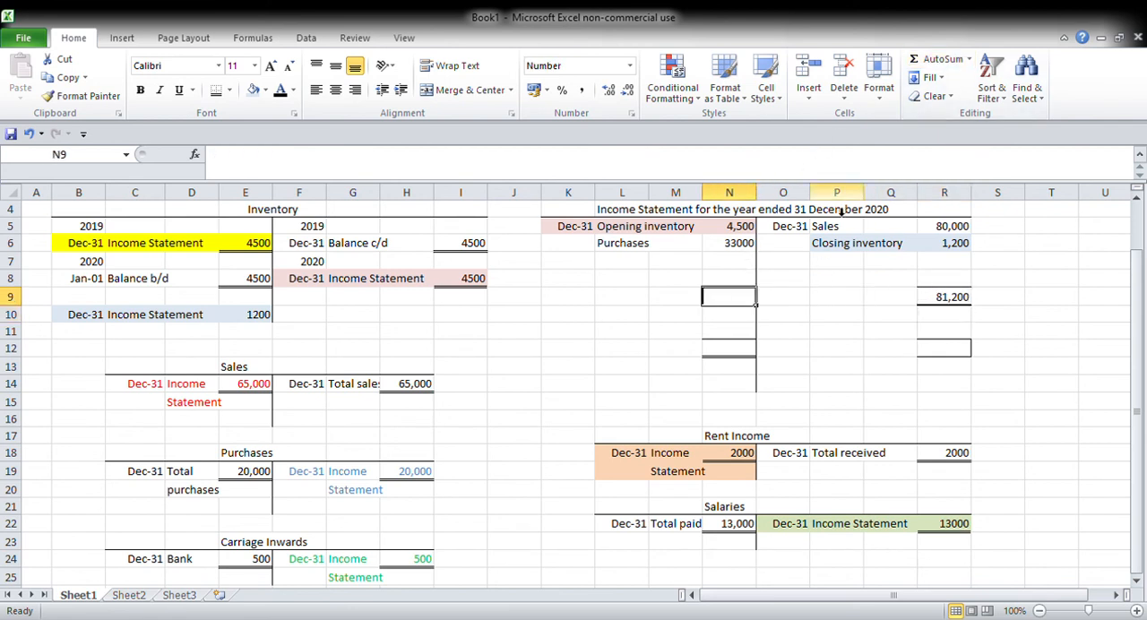
{"action": "type", "text": "="}
{"action": "key", "text": "Right"}
{"action": "key", "text": "Right"}
{"action": "key", "text": "Right"}
{"action": "key", "text": "Right"}
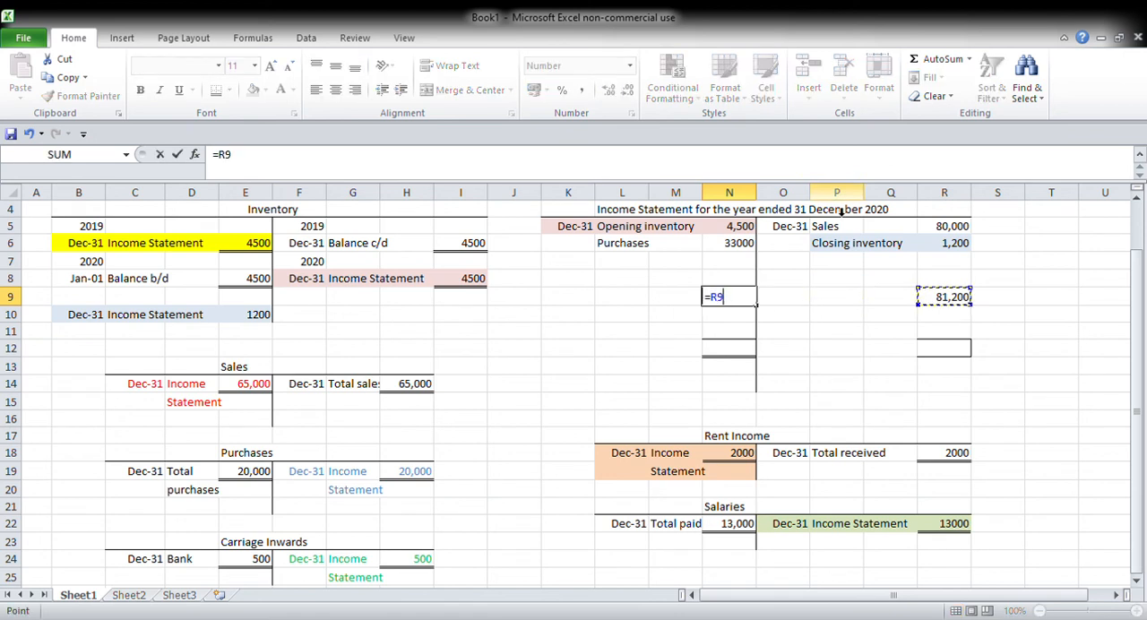
{"action": "key", "text": "Return"}
Step: Label L7 on the income statement's debit side "Gross profit"
{"action": "key", "text": "Up"}
{"action": "key", "text": "Up"}
{"action": "key", "text": "Up"}
{"action": "key", "text": "Left"}
{"action": "key", "text": "Left"}
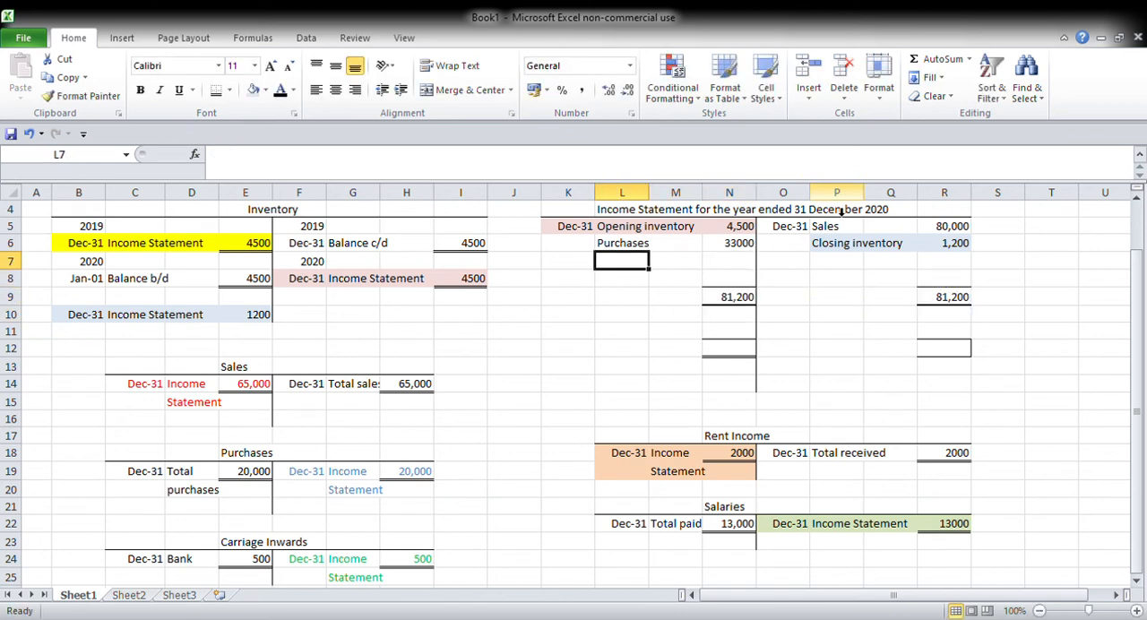
{"action": "type", "text": "Gr"}
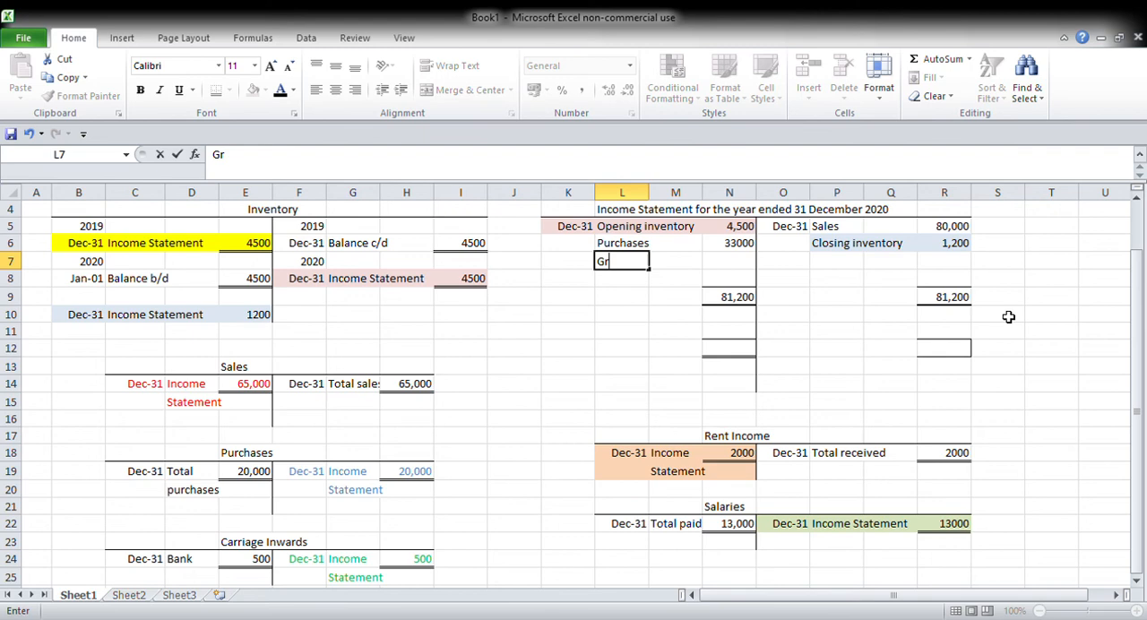
{"action": "type", "text": "oss profit"}
{"action": "key", "text": "Right"}
{"action": "key", "text": "Right"}
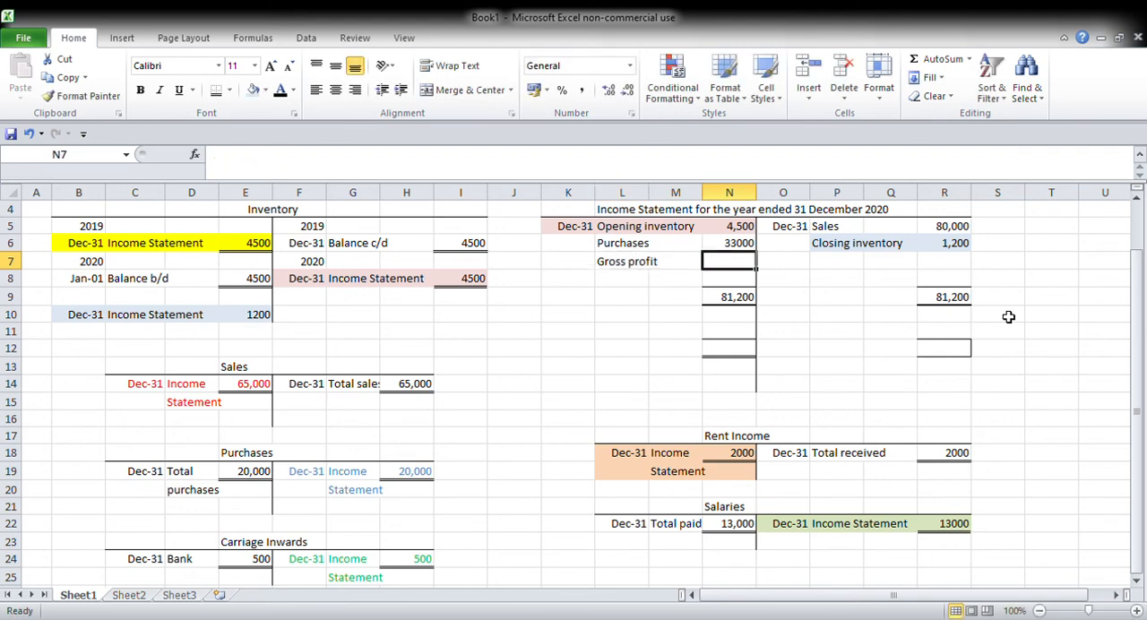
Step: Try to calculate gross profit in N7 as N9 minus the sum of N5:N6
{"action": "type", "text": "="}
{"action": "left_click", "coordinate": [744, 301]}
{"action": "type", "text": "-sum"}
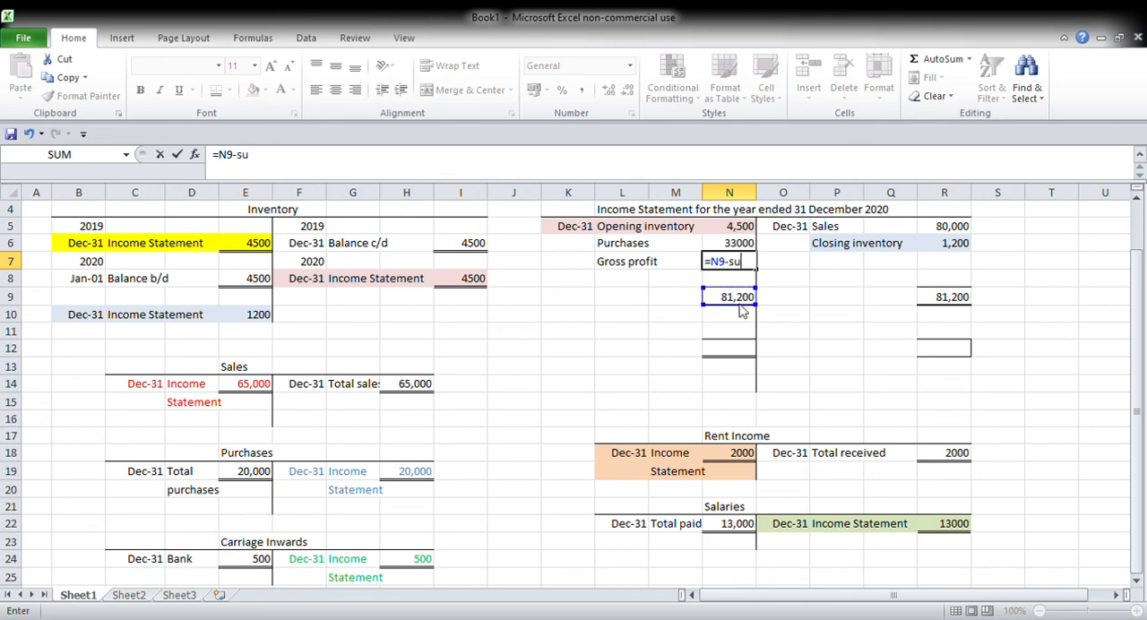
{"action": "left_click", "coordinate": [755, 231]}
{"action": "left_click_drag", "start_coordinate": [754, 235], "coordinate": [756, 243]}
{"action": "type", "text": ")"}
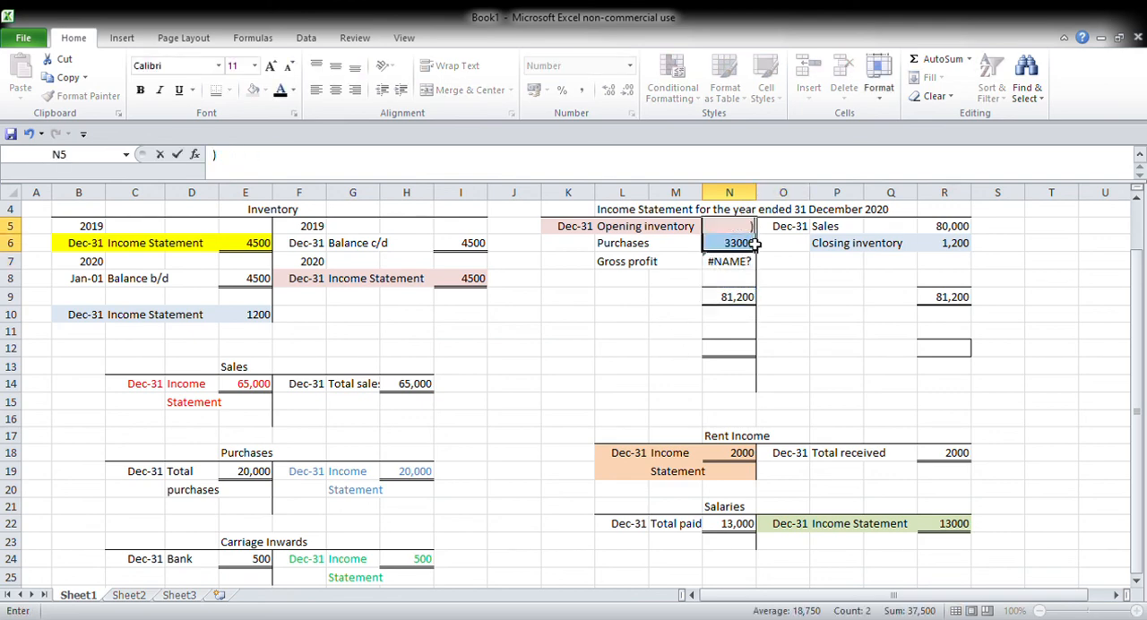
{"action": "key", "text": "Return"}
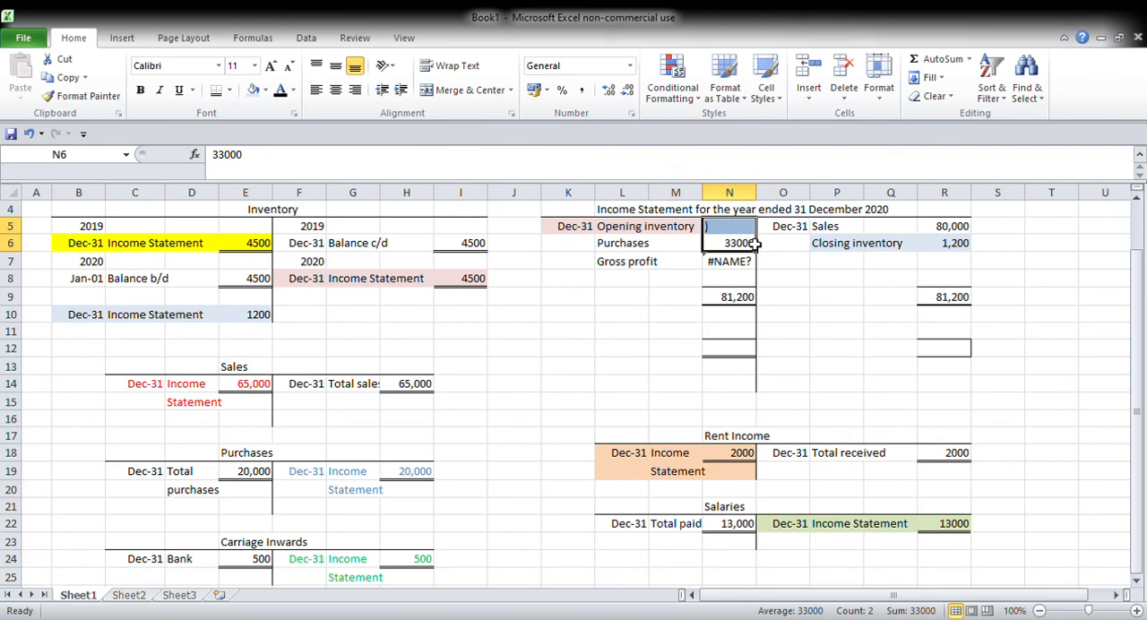
Step: Link the opening inventory amount in N5 to the Inventory account with the formula =I8
{"action": "left_click", "coordinate": [754, 231]}
{"action": "type", "text": "="}
{"action": "key", "text": "Left"}
{"action": "key", "text": "Left"}
{"action": "key", "text": "Left"}
{"action": "key", "text": "Left"}
{"action": "key", "text": "Left"}
{"action": "key", "text": "Left"}
{"action": "key", "text": "Down"}
{"action": "key", "text": "Down"}
{"action": "key", "text": "Down"}
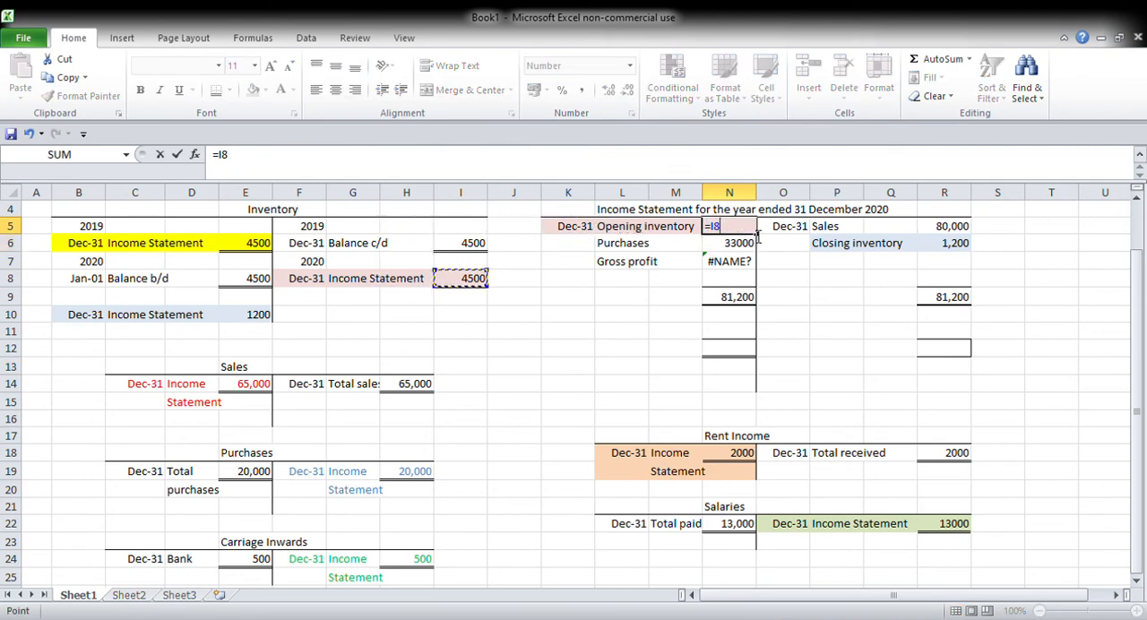
{"action": "key", "text": "Return"}
{"action": "key", "text": "Return"}
Step: Calculate gross profit in N7 with the formula =N9-SUM(N5:N6)
{"action": "key", "text": "F2"}
{"action": "type", "text": "="}
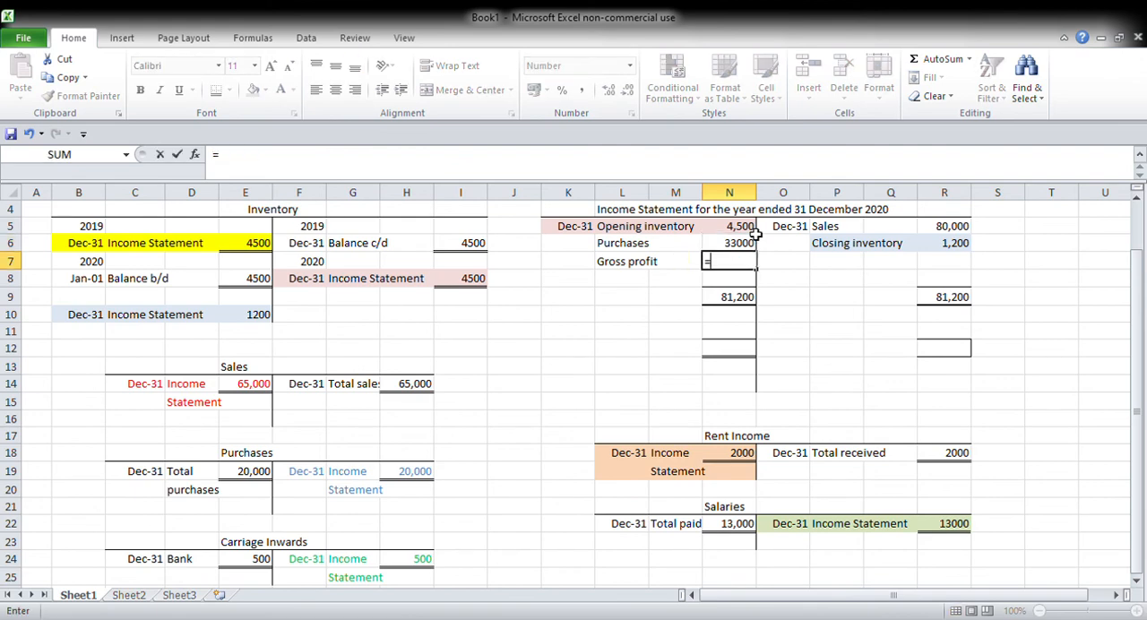
{"action": "left_click", "coordinate": [752, 299]}
{"action": "type", "text": "-sum("}
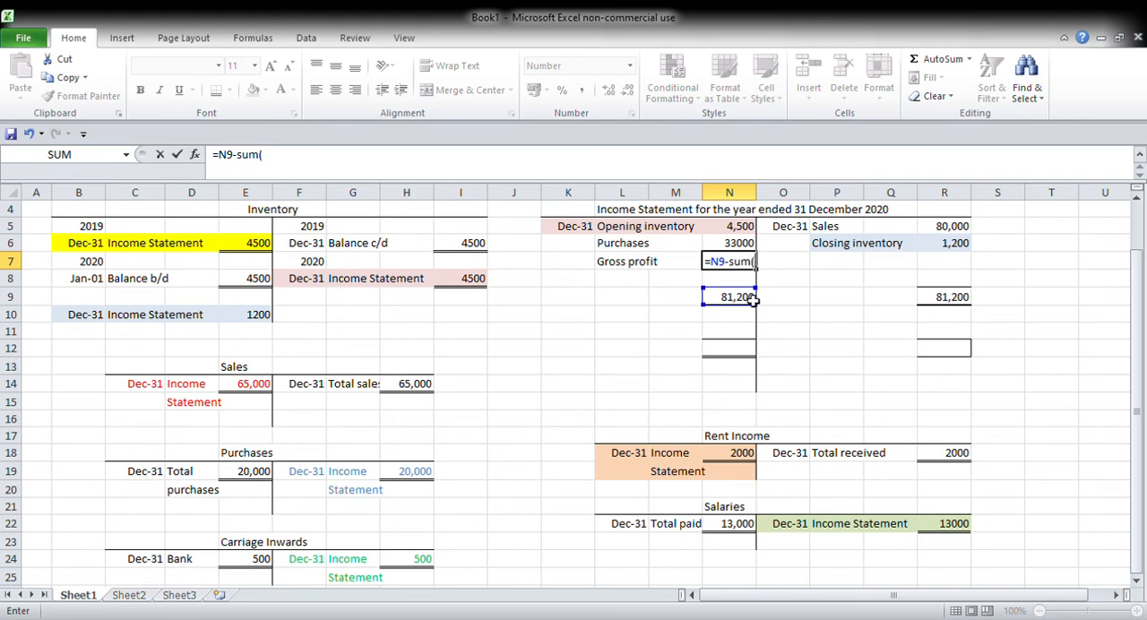
{"action": "left_click_drag", "start_coordinate": [735, 226], "coordinate": [743, 244]}
{"action": "key", "text": "Return"}
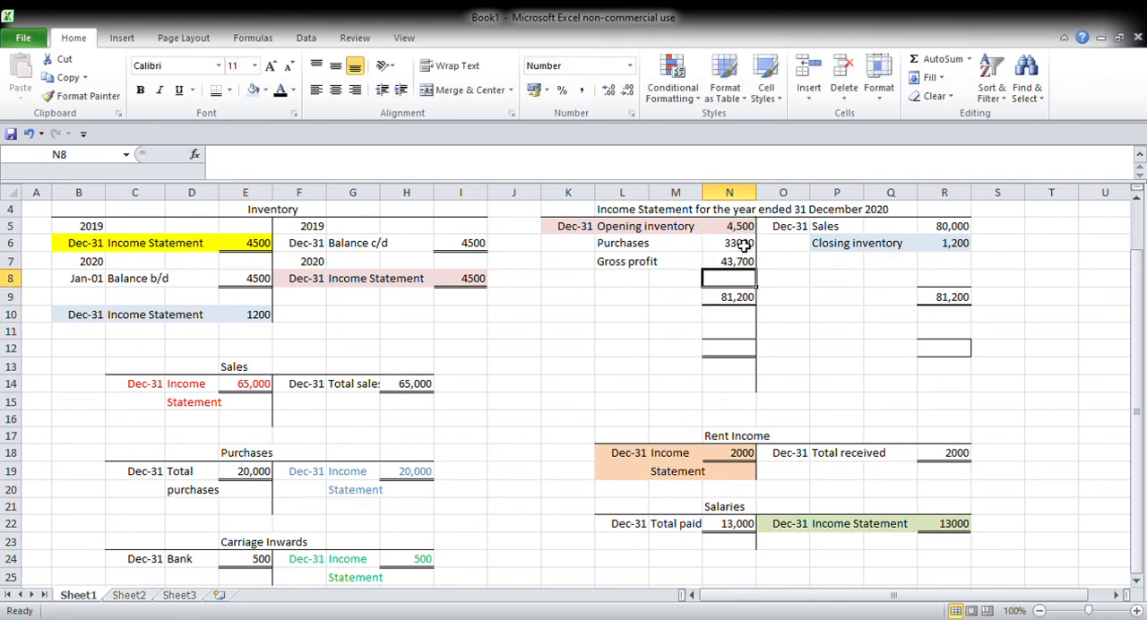
{"action": "key", "text": "Up"}
{"action": "key", "text": "Left"}
{"action": "key", "text": "Left"}
{"action": "key", "text": "Right"}
{"action": "key", "text": "Right"}
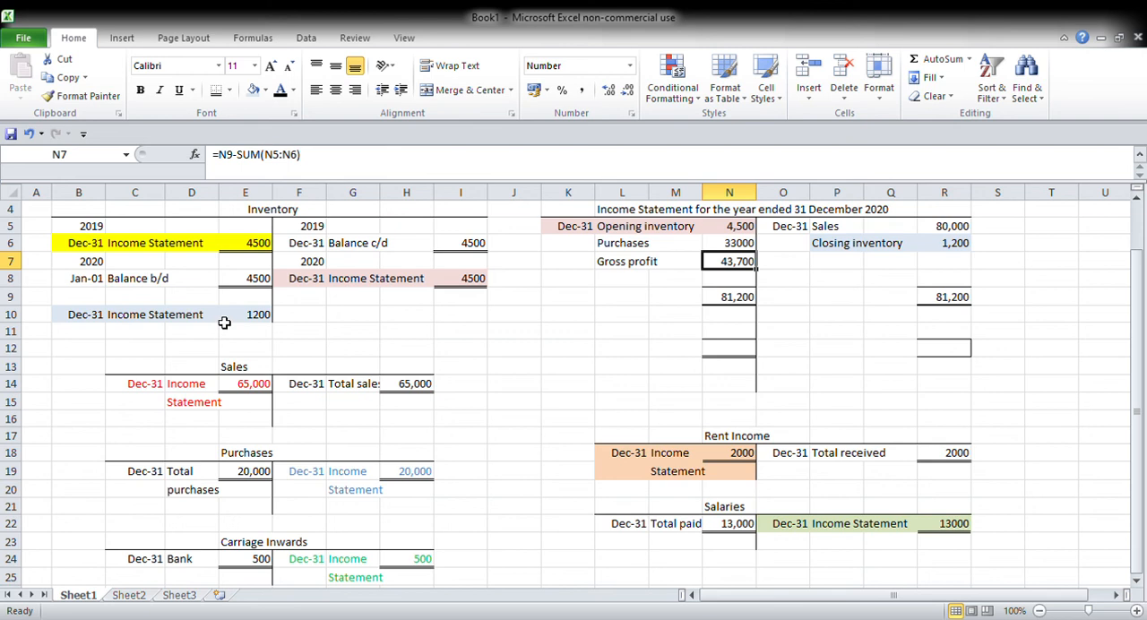
Step: Enter Dec-31, "Balance c/d" and 1200 on the credit side of the Inventory account in row 10
{"action": "left_click", "coordinate": [309, 321]}
{"action": "type", "text": "Dec"}
{"action": "type", "text": " 31"}
{"action": "key", "text": "Tab"}
{"action": "type", "text": "Balance c/d"}
{"action": "key", "text": "Tab"}
{"action": "key", "text": "Tab"}
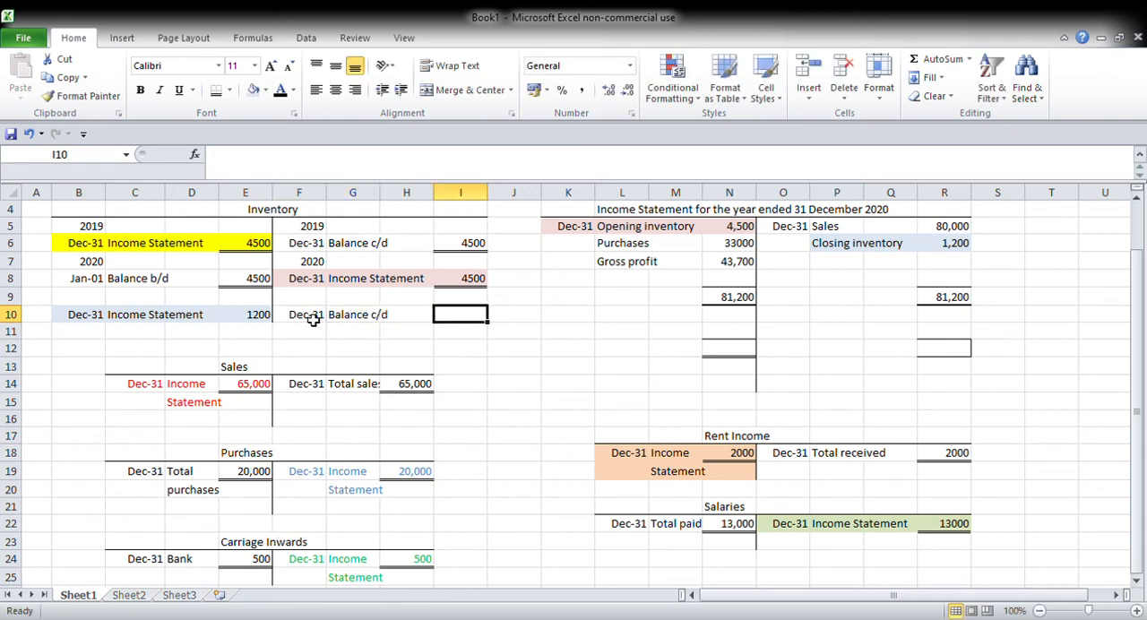
{"action": "type", "text": "1200"}
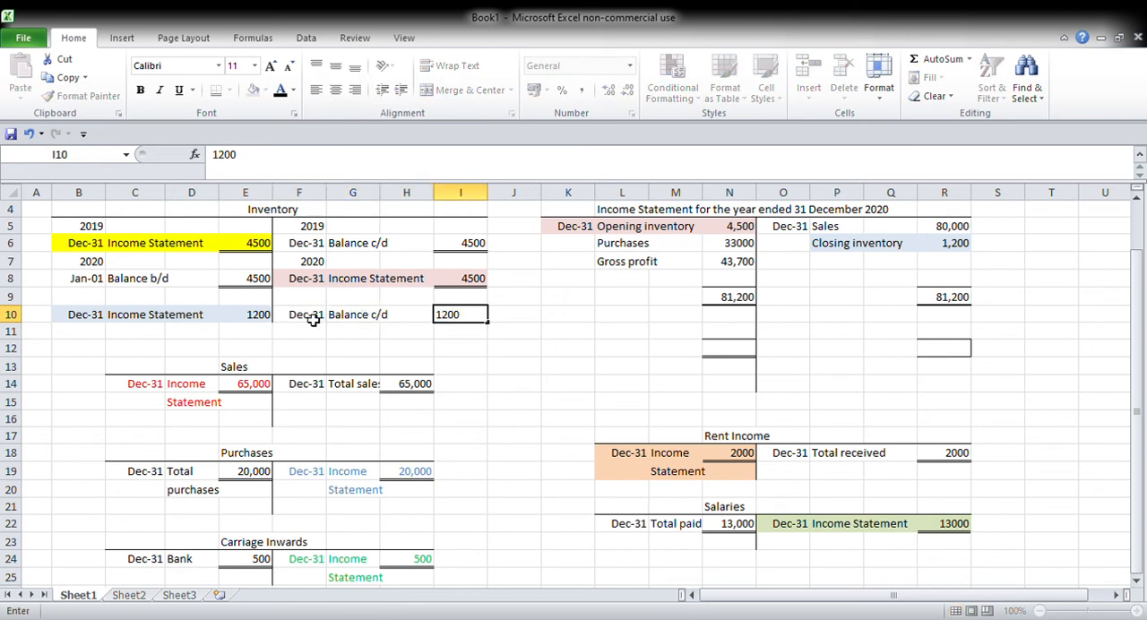
Step: Enter the year 2020 in F9 and B9 above the Inventory account's row 10 entries
{"action": "key", "text": "Left"}
{"action": "key", "text": "Left"}
{"action": "key", "text": "Left"}
{"action": "key", "text": "Up"}
{"action": "type", "text": "20"}
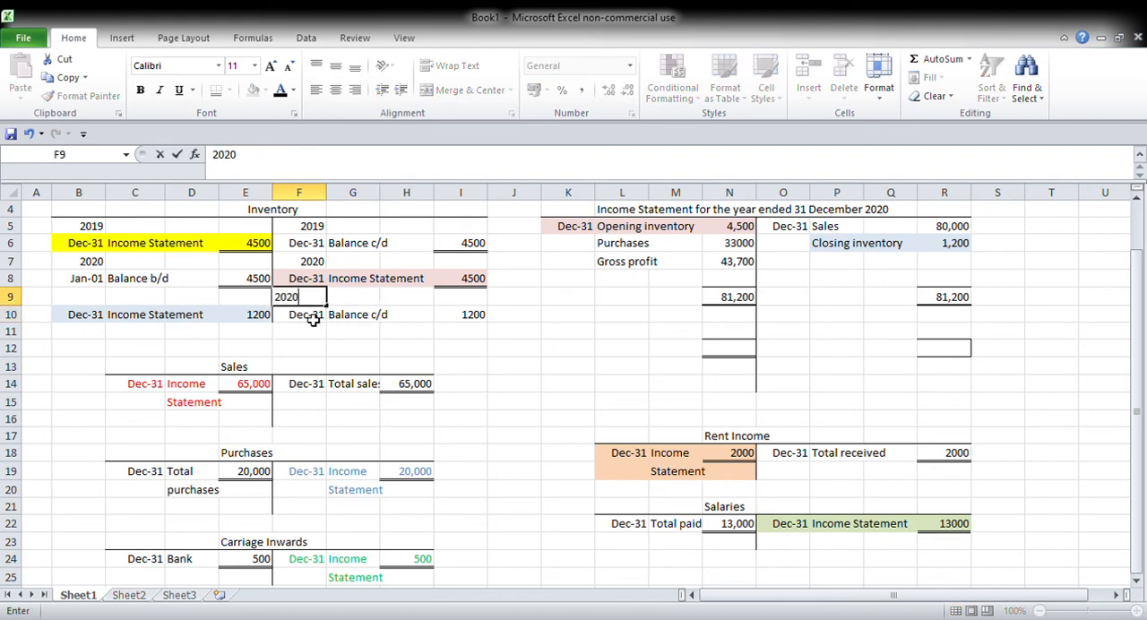
{"action": "key", "text": "Left"}
{"action": "key", "text": "Left"}
{"action": "key", "text": "Left"}
{"action": "key", "text": "Left"}
{"action": "type", "text": "2020"}
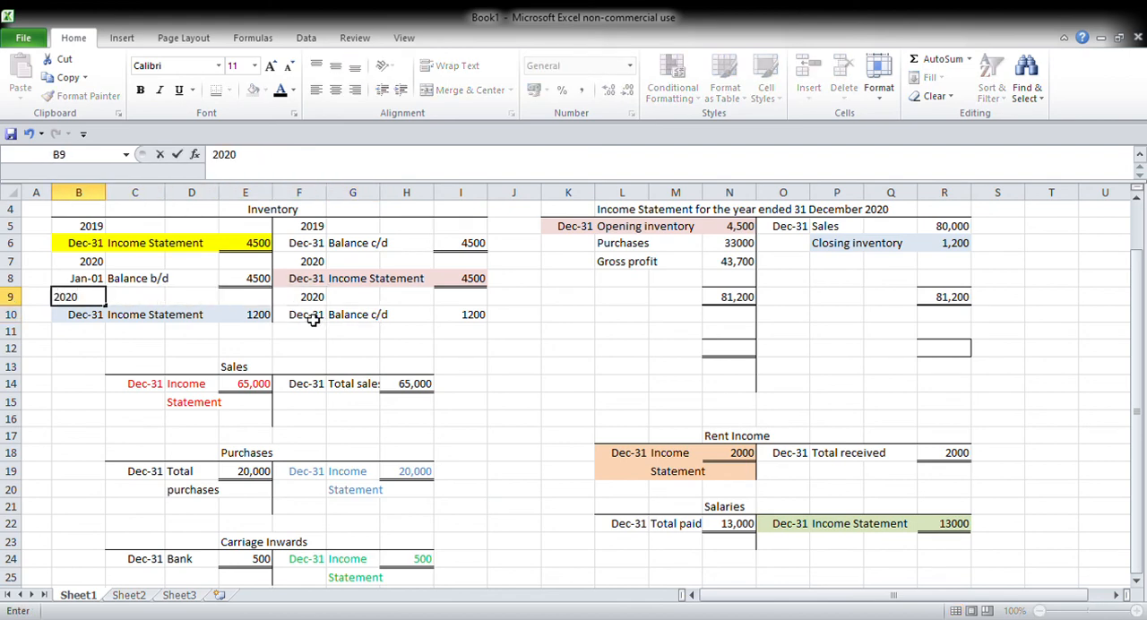
Step: Enter the year 2021 in B11, below the Inventory account's 2020 closing entry
{"action": "key", "text": "Return"}
{"action": "key", "text": "Return"}
{"action": "key", "text": "Return"}
{"action": "key", "text": "Up"}
{"action": "type", "text": "2021"}
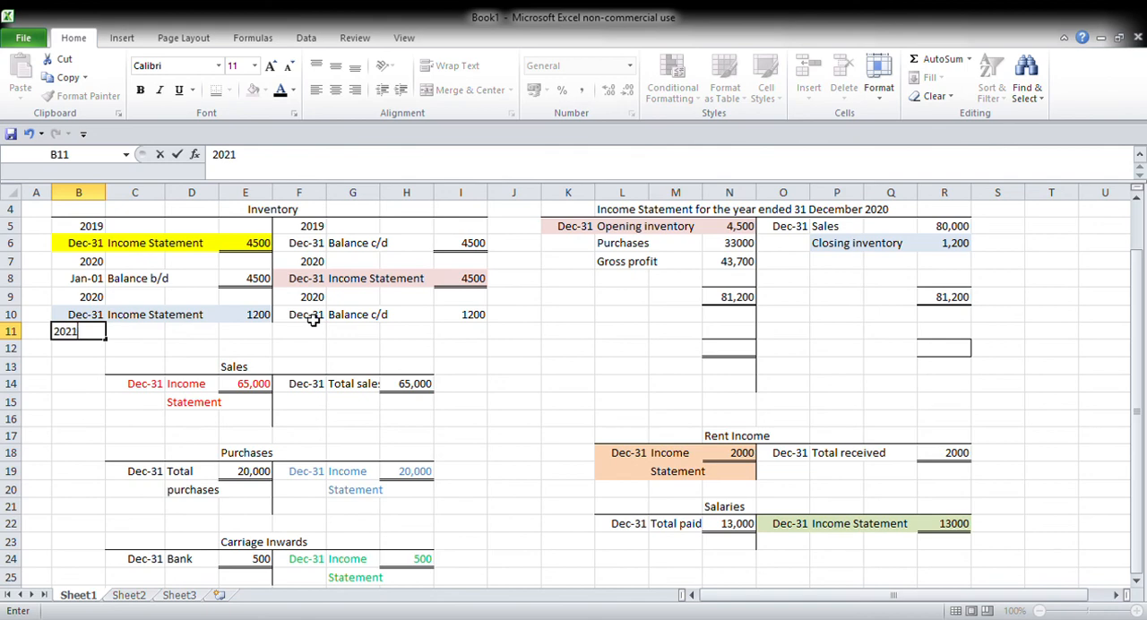
{"action": "key", "text": "Return"}
Step: Enter Jan-01, "Balance b/d" and 1200 on the debit side of the Inventory account in row 12
{"action": "type", "text": "Jan 1"}
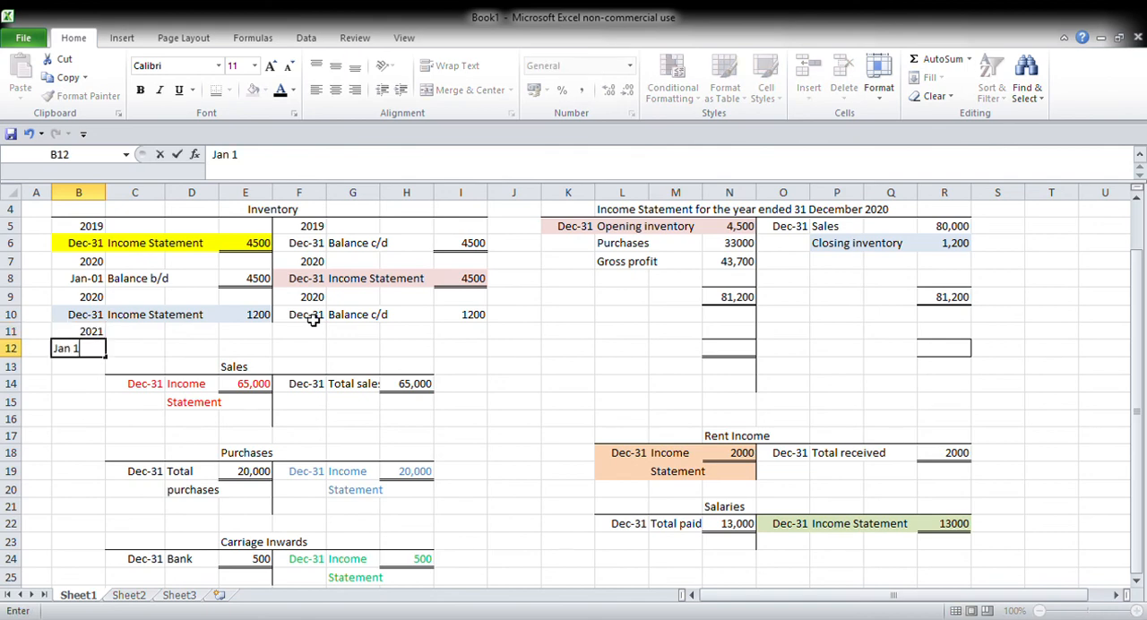
{"action": "key", "text": "Tab"}
{"action": "type", "text": "Balance"}
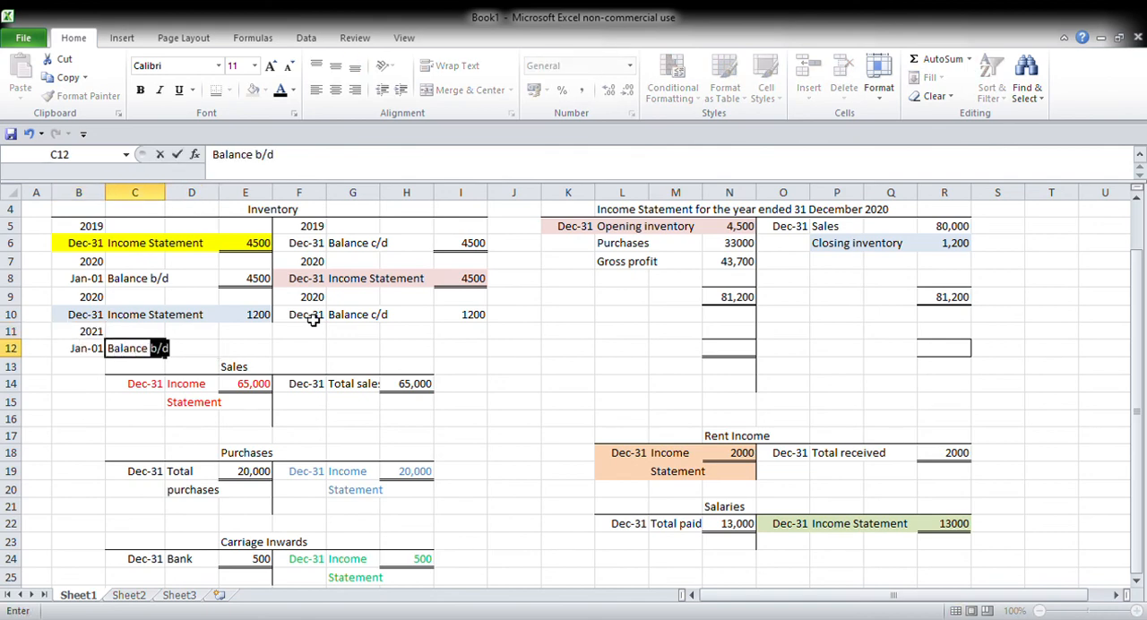
{"action": "key", "text": "Tab"}
{"action": "key", "text": "Tab"}
{"action": "type", "text": "1200"}
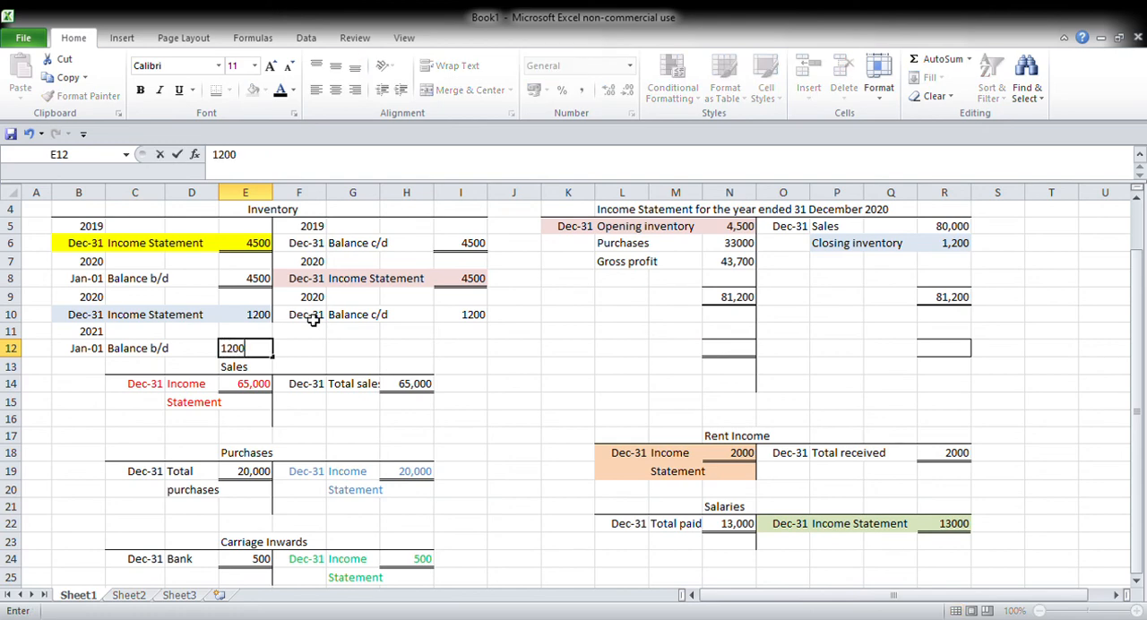
{"action": "key", "text": "Tab"}
Step: Extend the Inventory account's vertical centre line by adding a left border to F10:F12
{"action": "left_click_drag", "start_coordinate": [305, 319], "coordinate": [303, 348]}
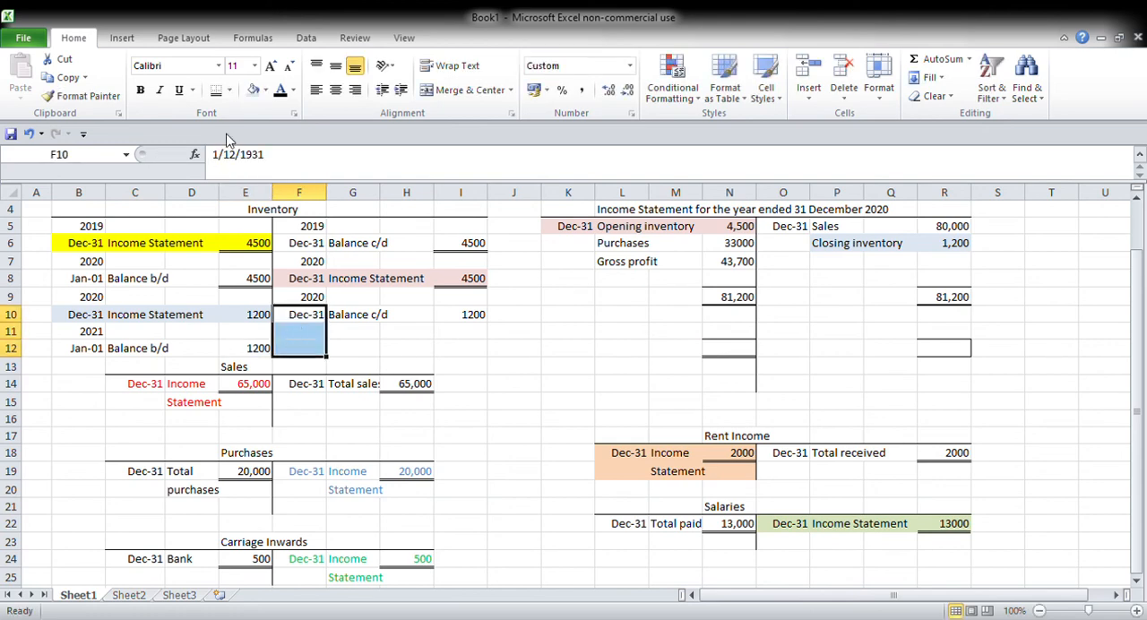
{"action": "left_click", "coordinate": [230, 94]}
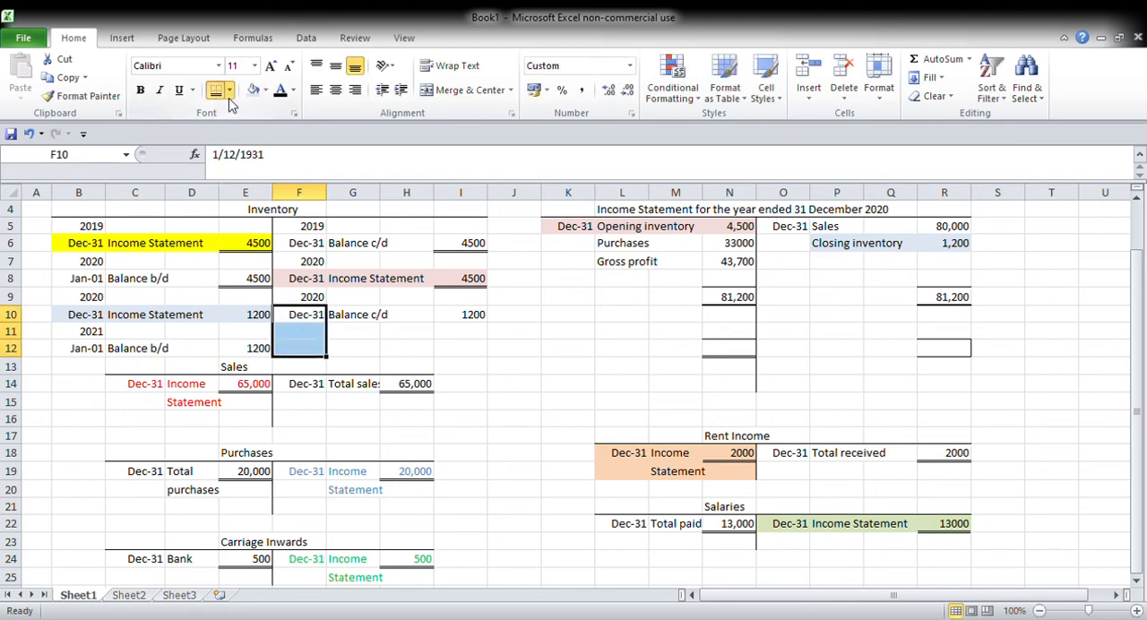
{"action": "left_click", "coordinate": [231, 163]}
{"action": "left_click", "coordinate": [454, 370]}
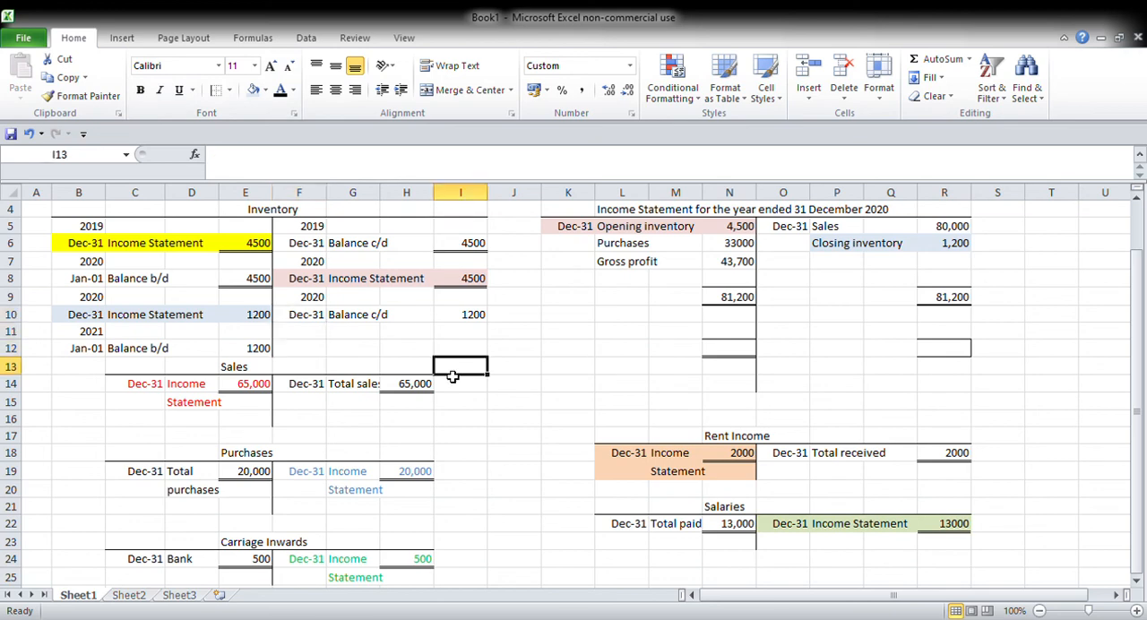
Step: Insert a blank row at row 13, between the Inventory and Sales accounts
{"action": "left_click", "coordinate": [24, 370]}
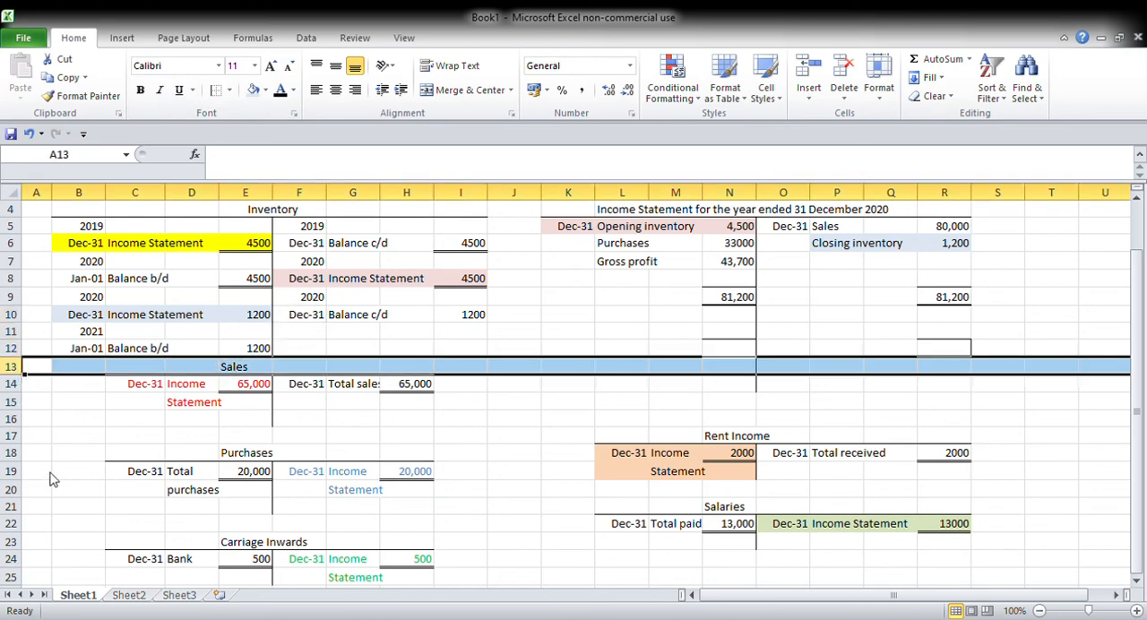
{"action": "key", "text": "ctrl+shift+plus"}
{"action": "left_click", "coordinate": [403, 473]}
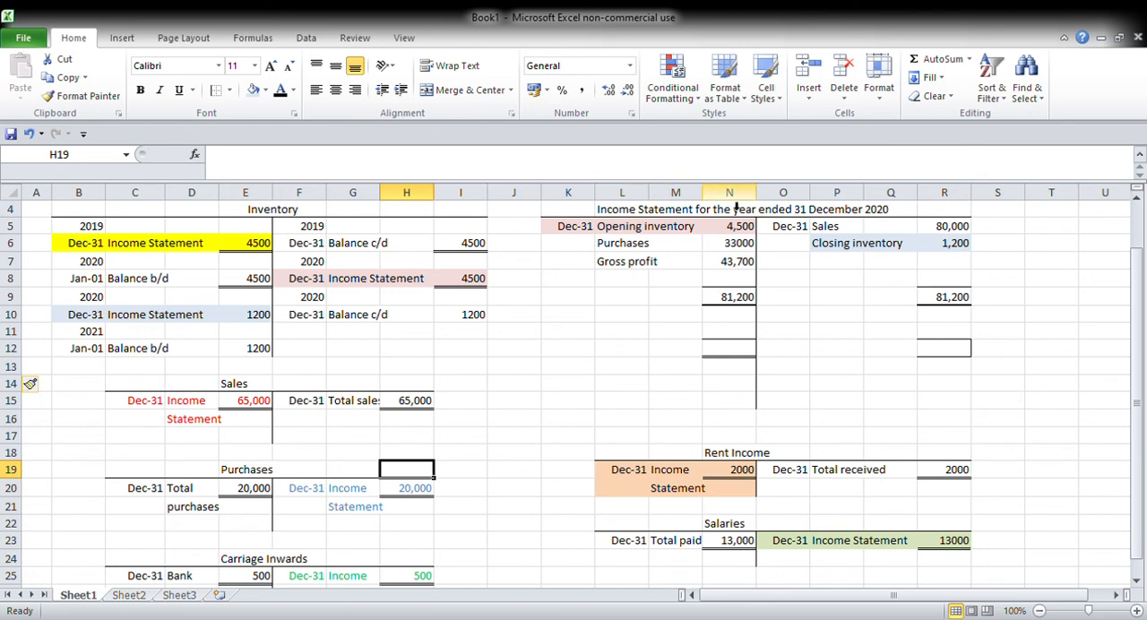
{"action": "left_click", "coordinate": [1120, 488]}
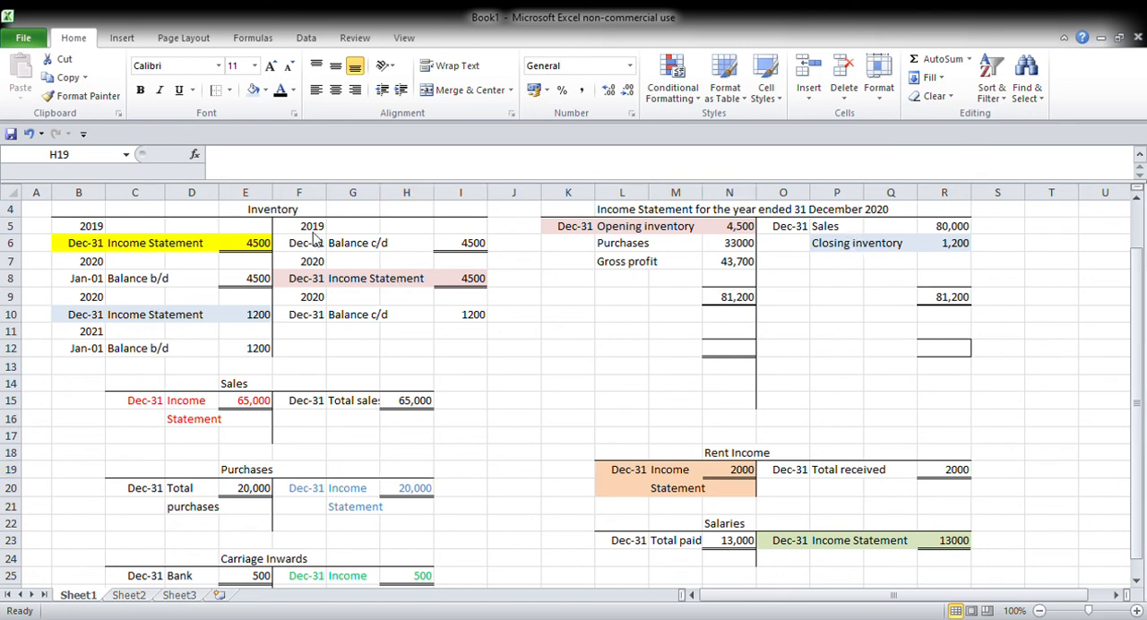